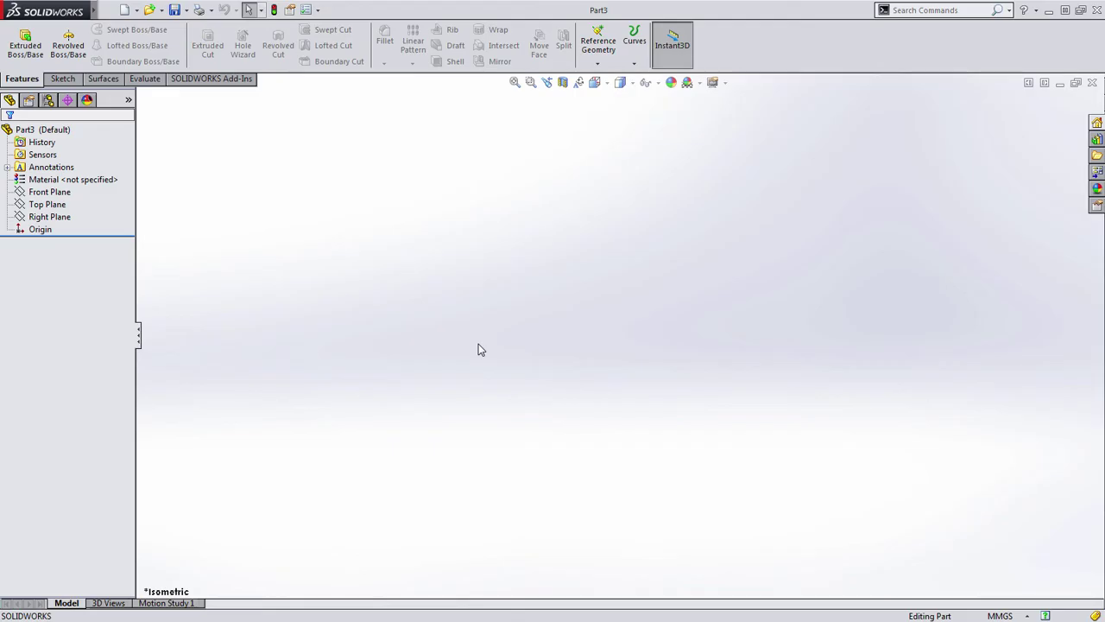
Start a sketch on the Top Plane with Ø60 and Ø45 circles centred on the origin
click(48, 204)
click(52, 186)
key(s)
click(709, 355)
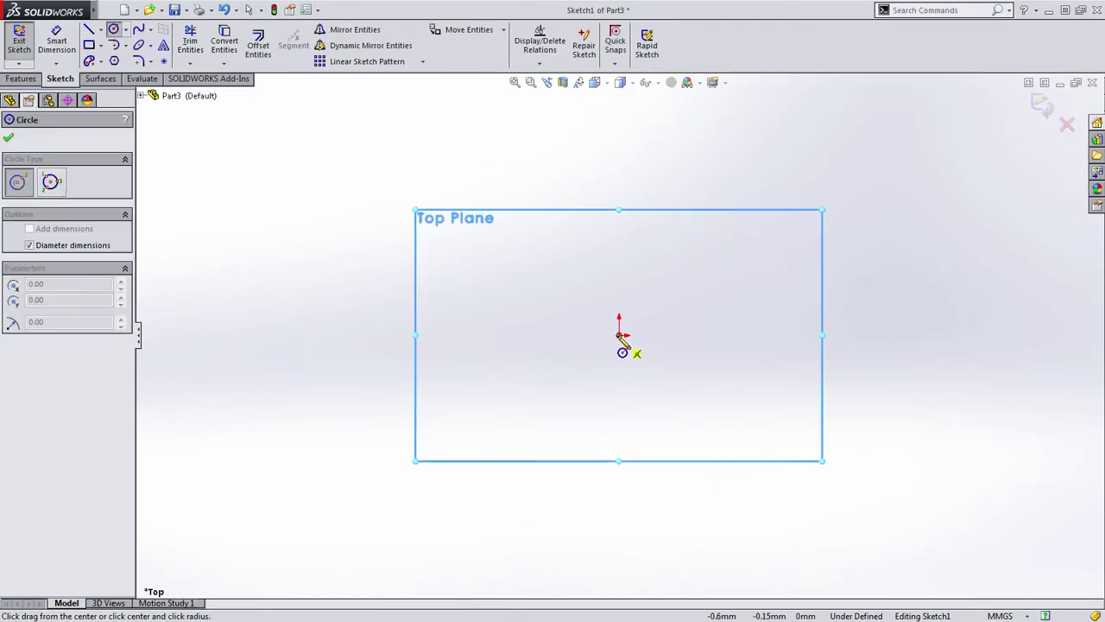
click(618, 334)
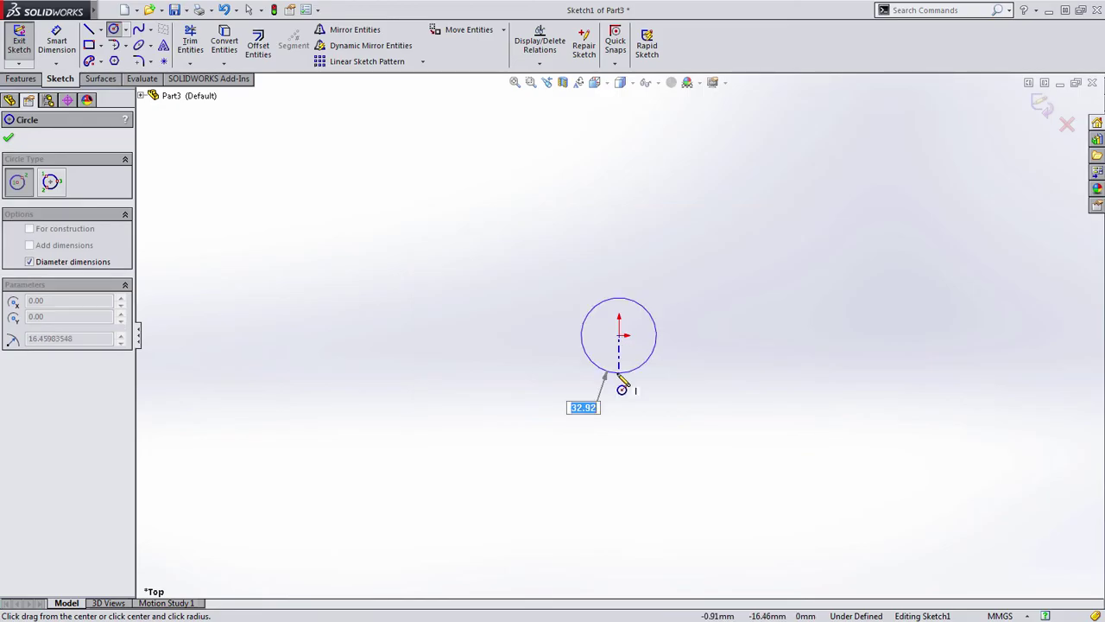
text(60)
key(Return)
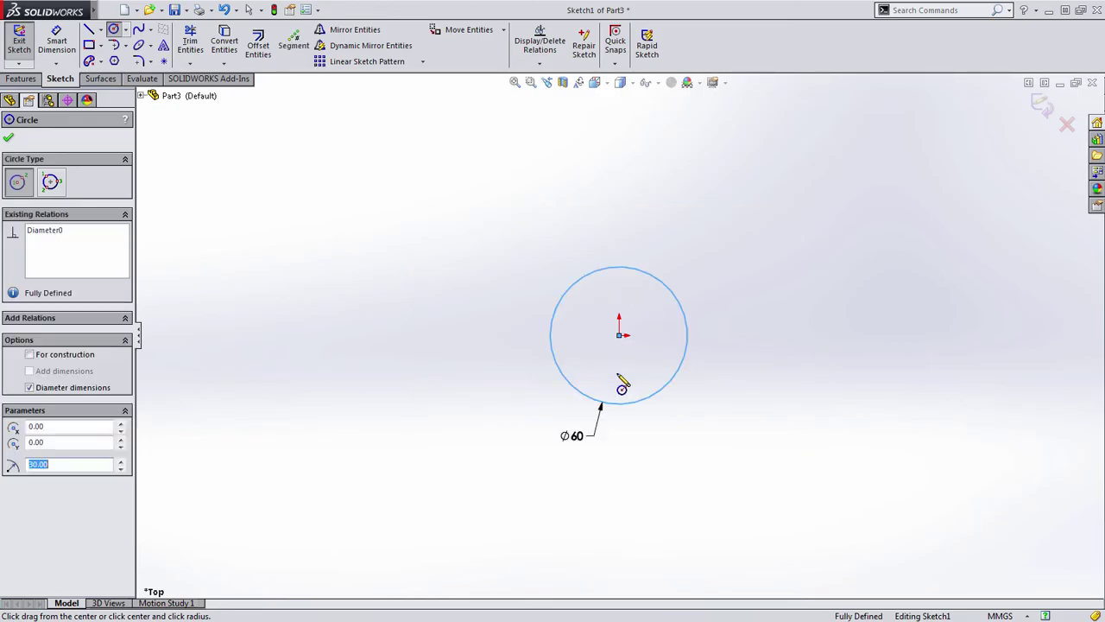
click(619, 335)
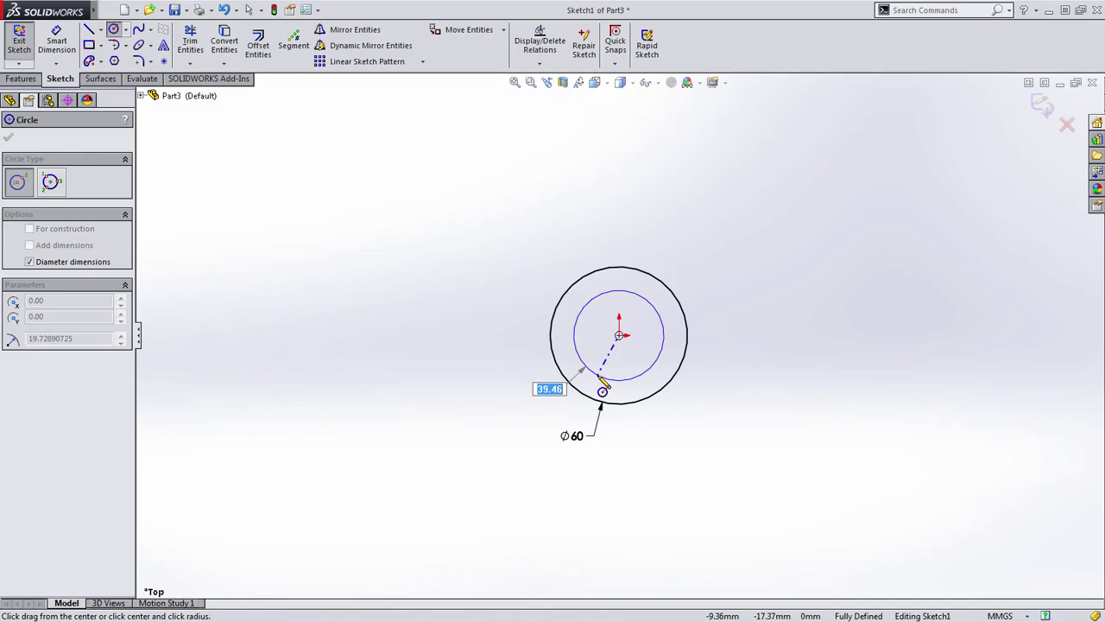
key(Return)
Draw concentric Ø25 and Ø15 circles above the origin
ctrl+middle_drag(670, 316, 645, 411)
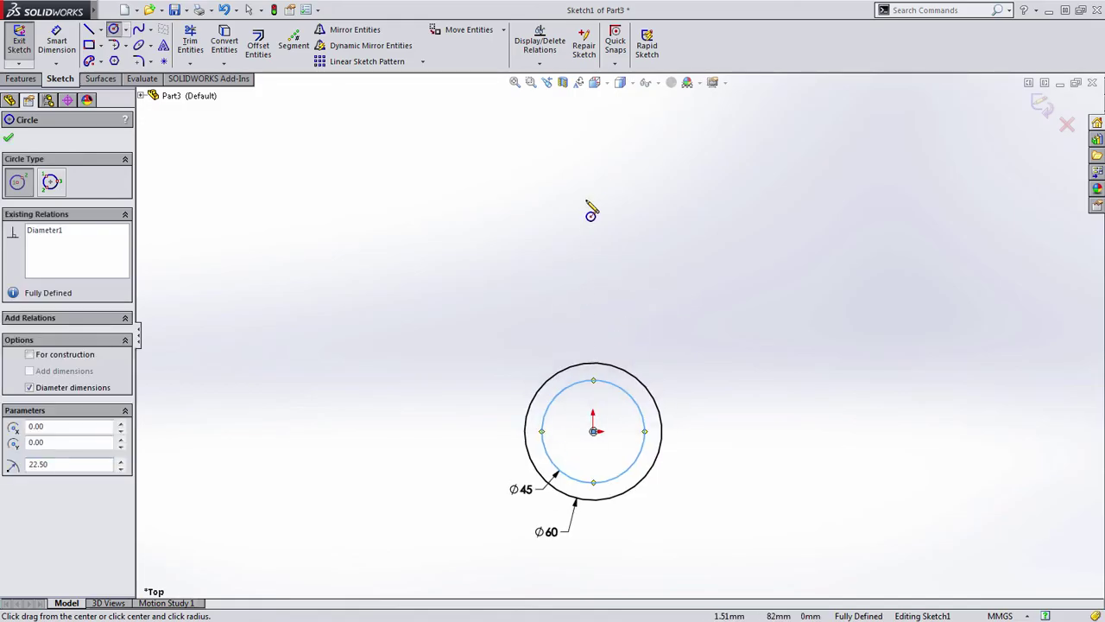
click(593, 171)
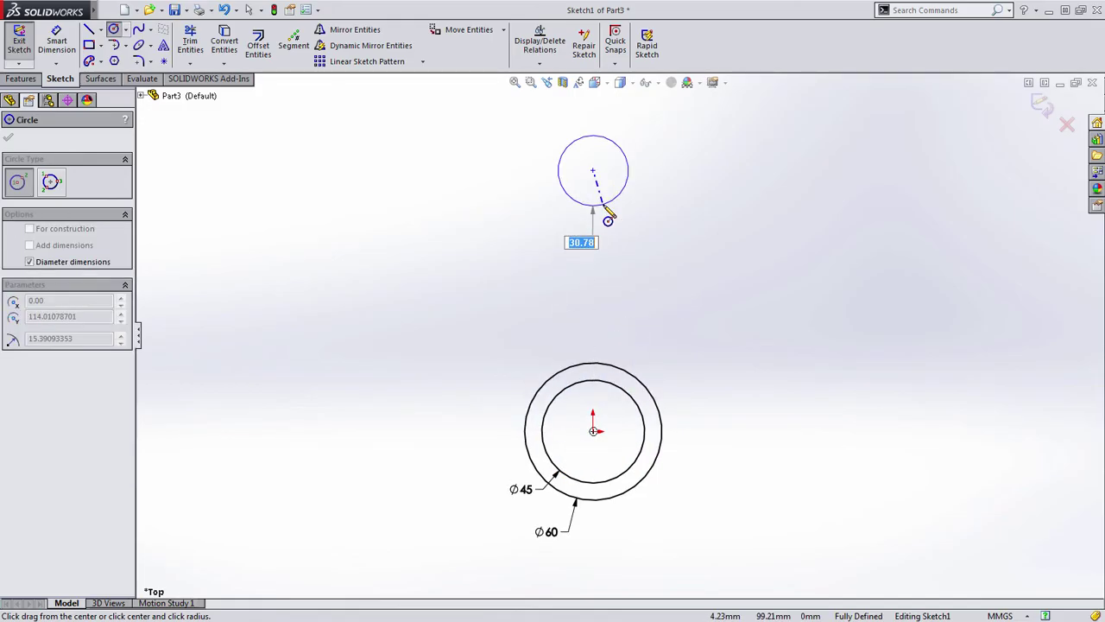
key(Return)
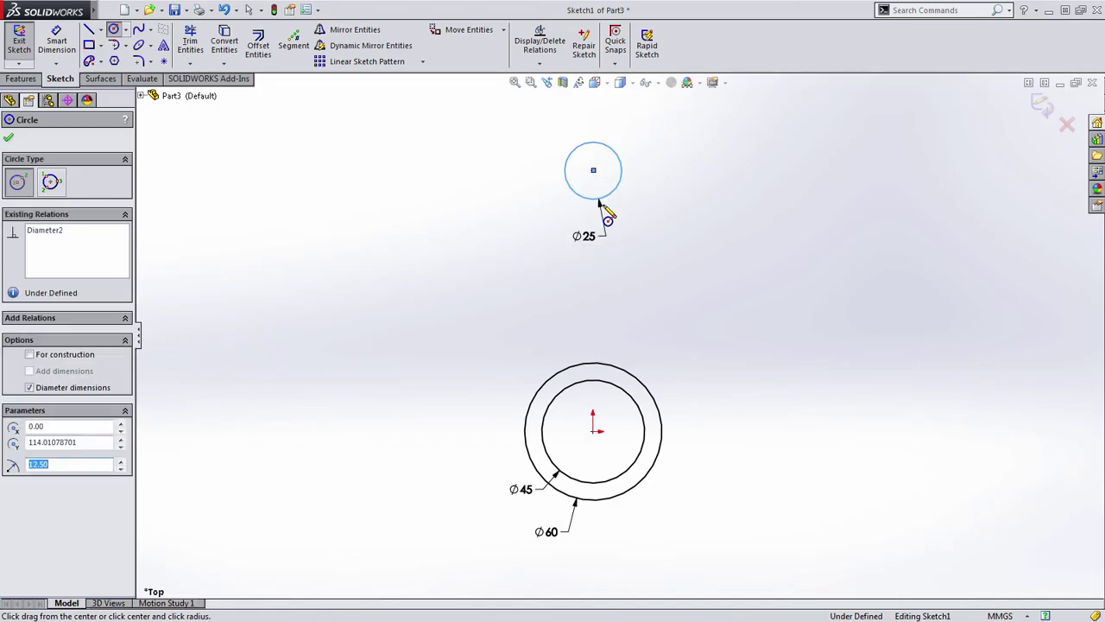
click(593, 171)
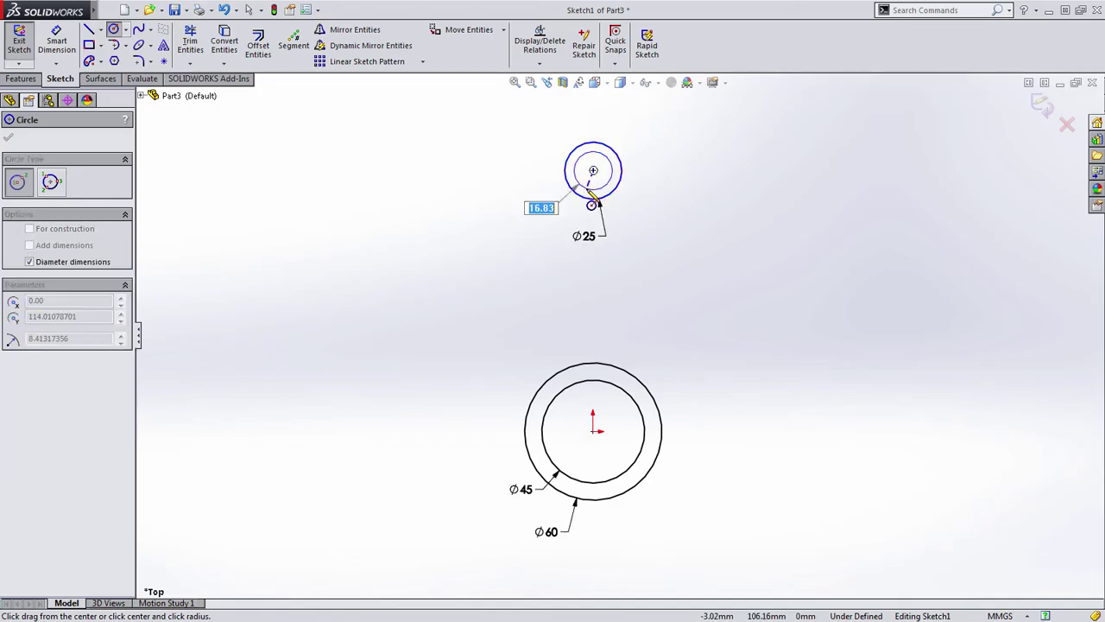
text(15)
key(Return)
key(Escape)
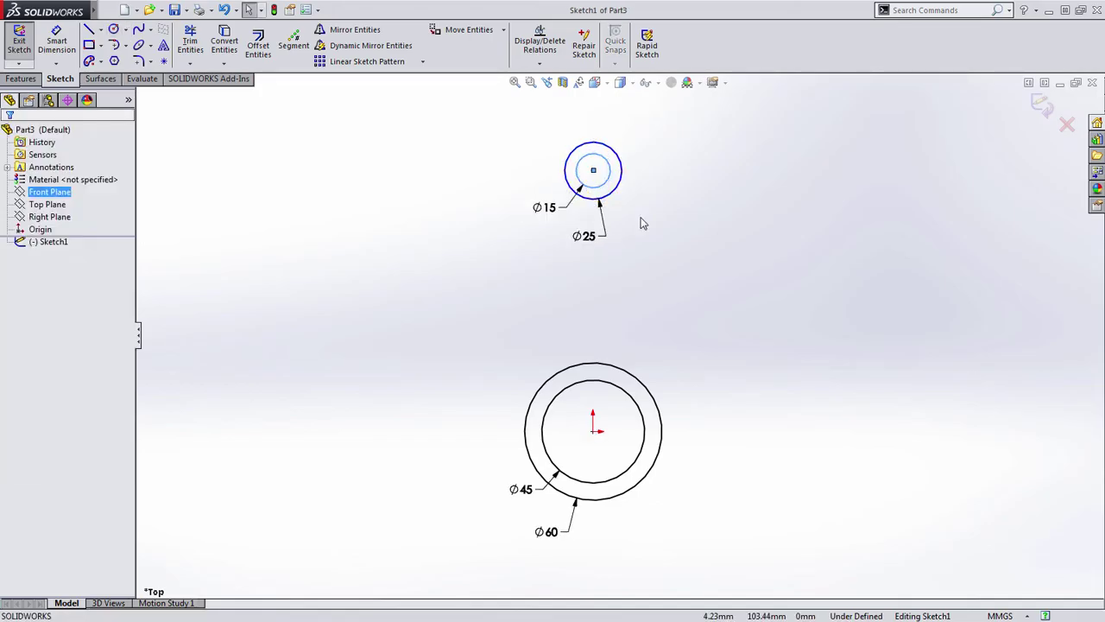
click(593, 170)
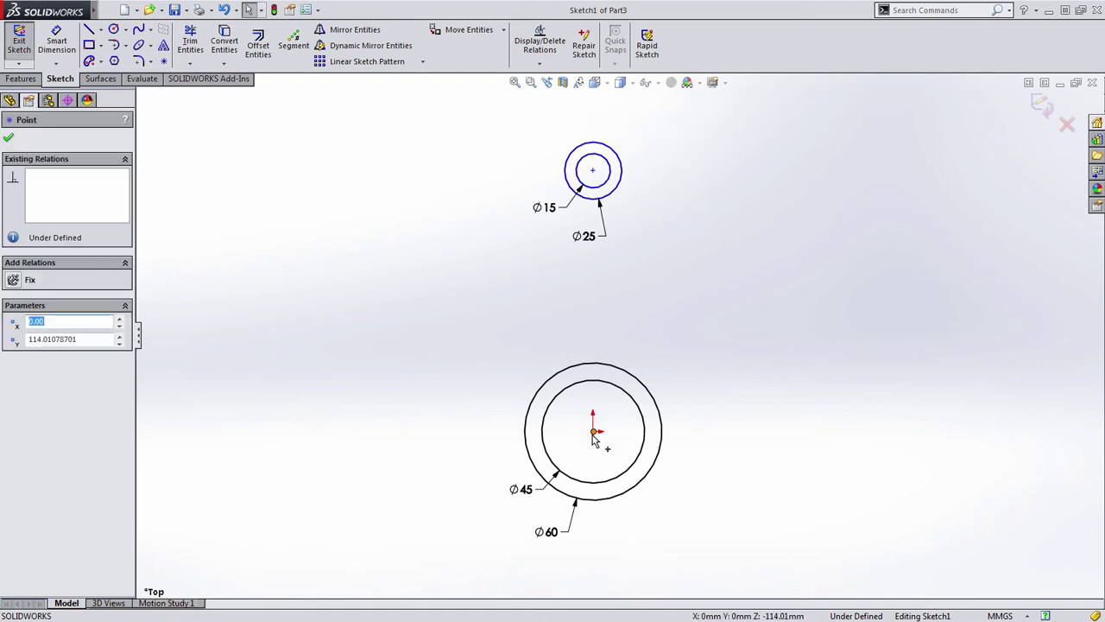
ctrl+click(593, 431)
key(Escape)
Dimension the distance between the two circle centres as 125 mm
key(s)
click(719, 205)
click(620, 188)
click(634, 375)
click(753, 371)
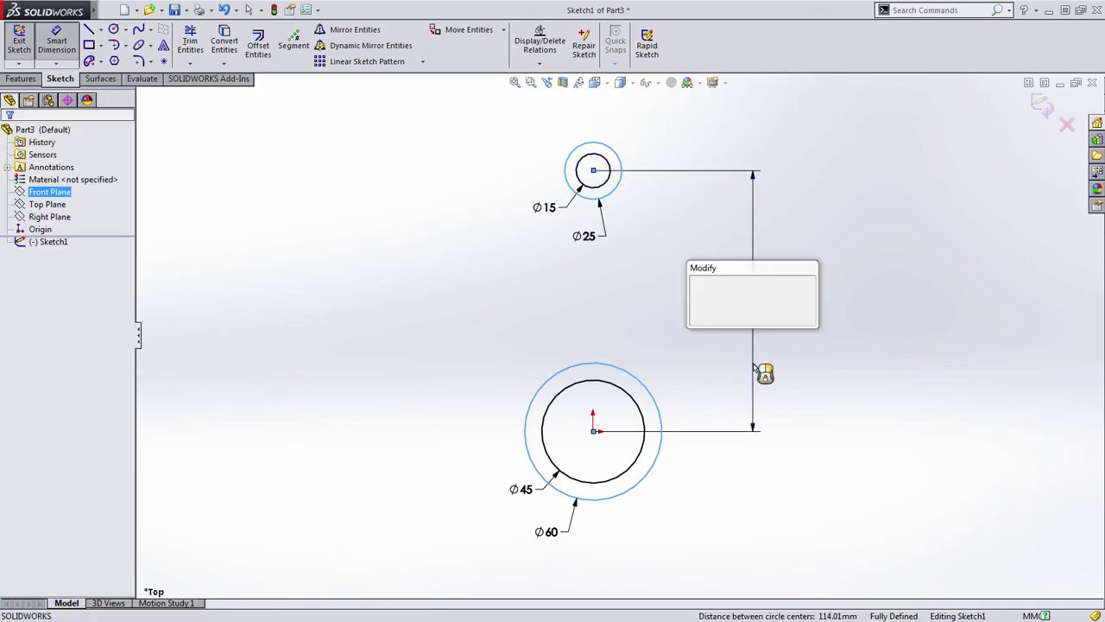
text(125)
key(Return)
key(Escape)
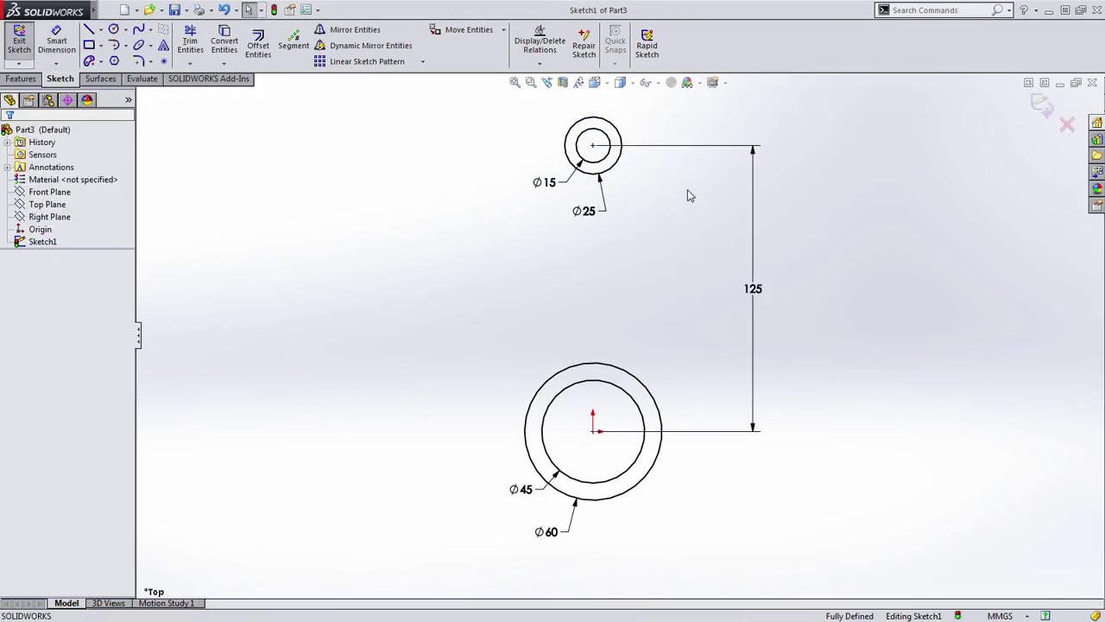
Draw two lines on either side, tangent to the Ø25 and Ø60 circles
key(s)
click(765, 199)
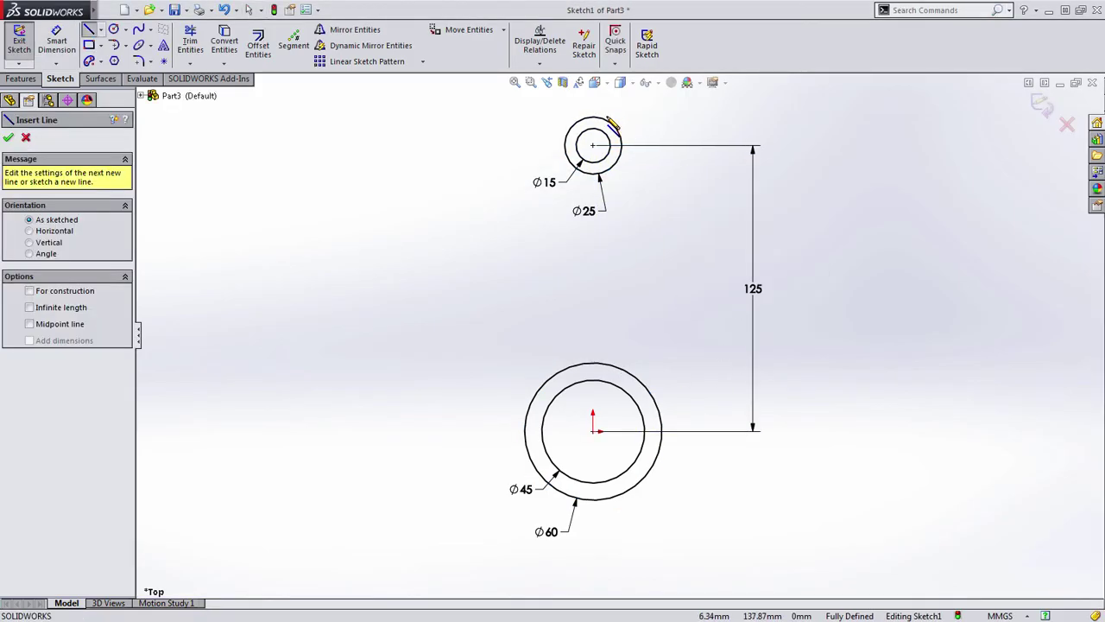
click(608, 121)
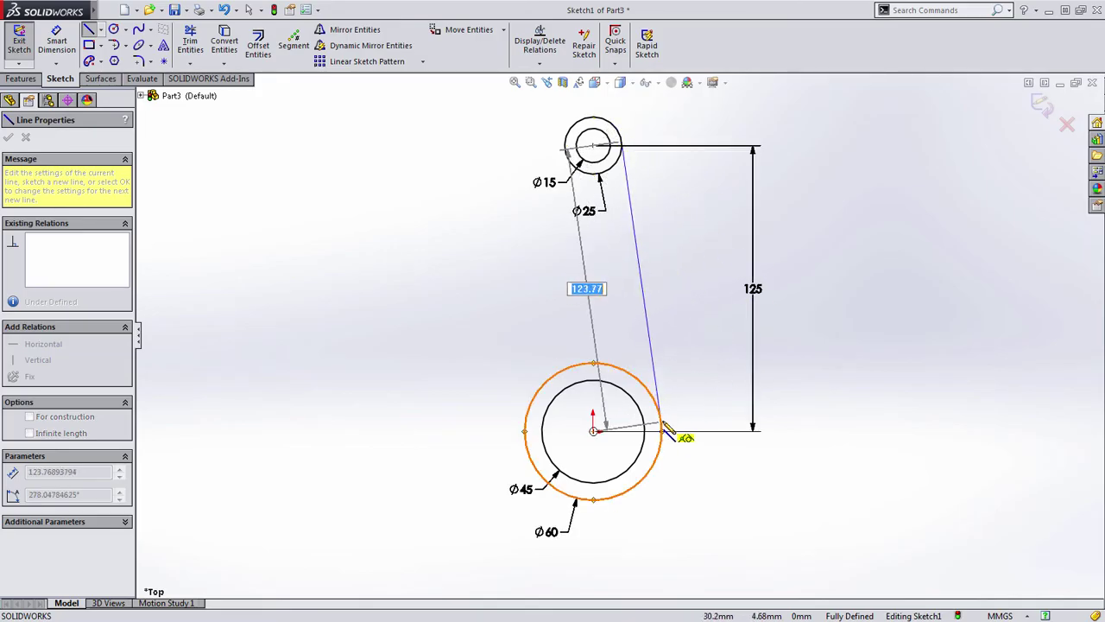
double_click(663, 425)
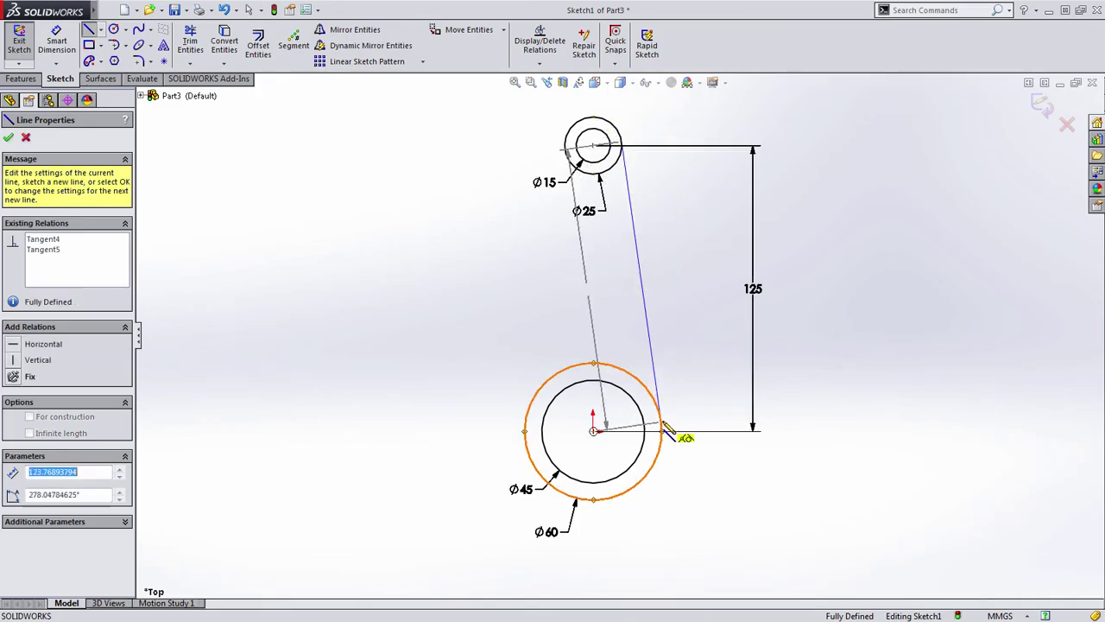
click(580, 127)
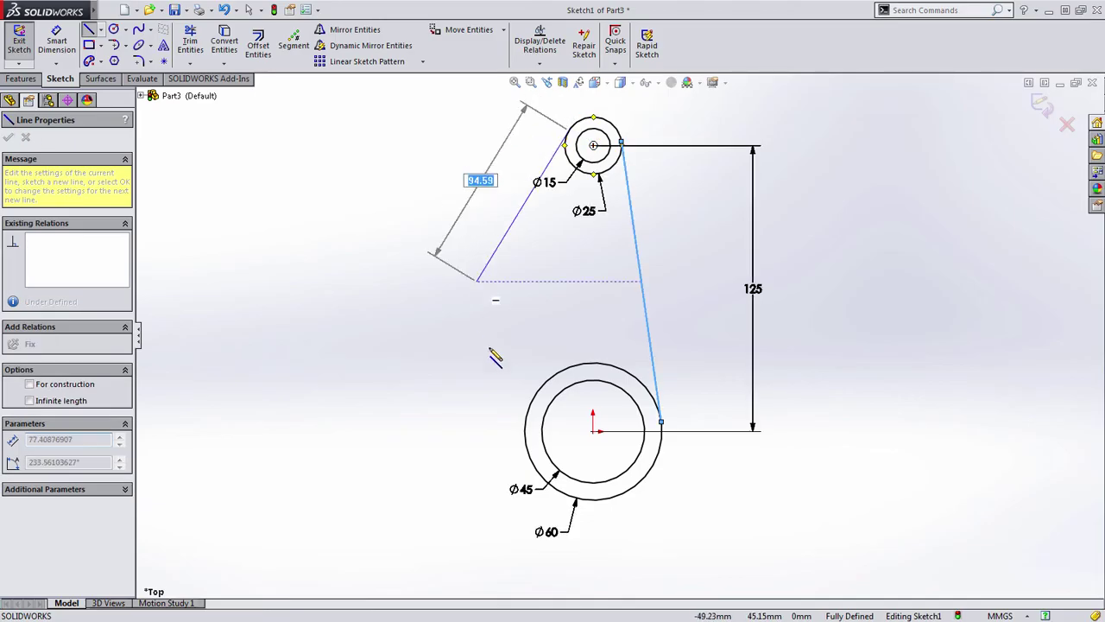
double_click(530, 424)
key(Escape)
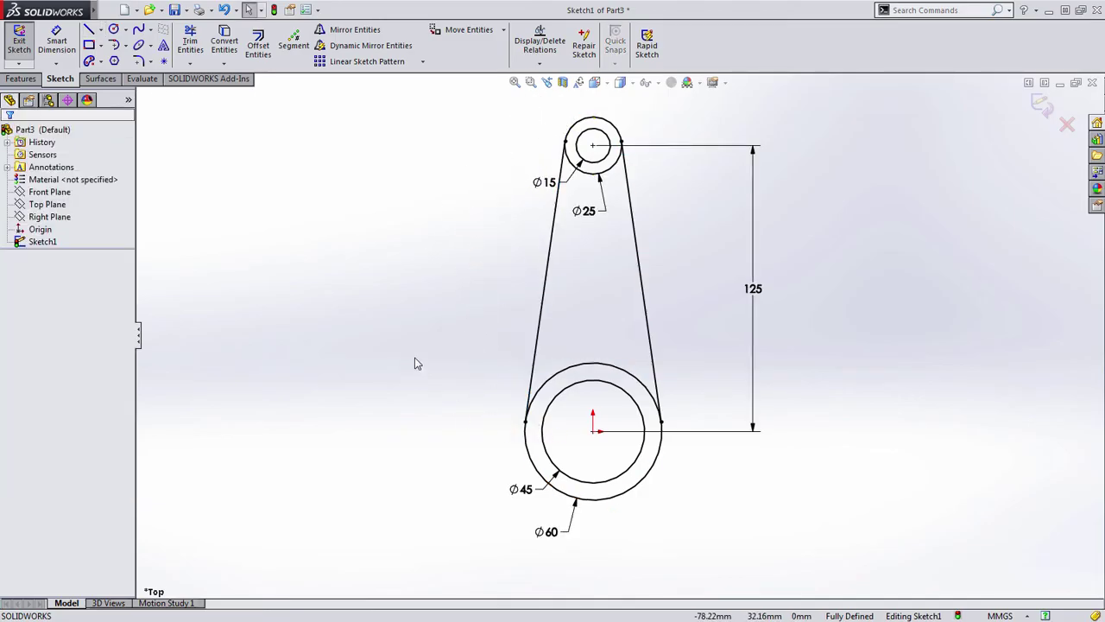
mouse_move(662, 518)
middle_down()
mouse_move(661, 365)
mouse_move(560, 331)
mouse_move(600, 363)
mouse_move(596, 324)
middle_up()
Exit the sketch and extrude the Ø60/Ø45 ring region 40 mm as Boss-Extrude1
key(ctrl+b)
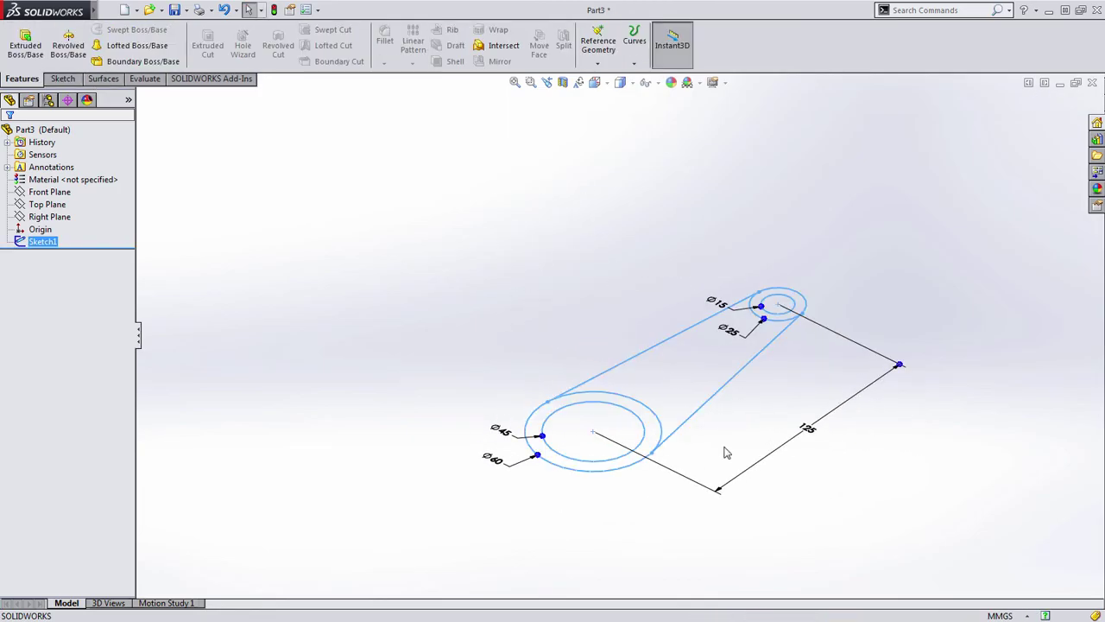
scroll(717, 453, down, 3)
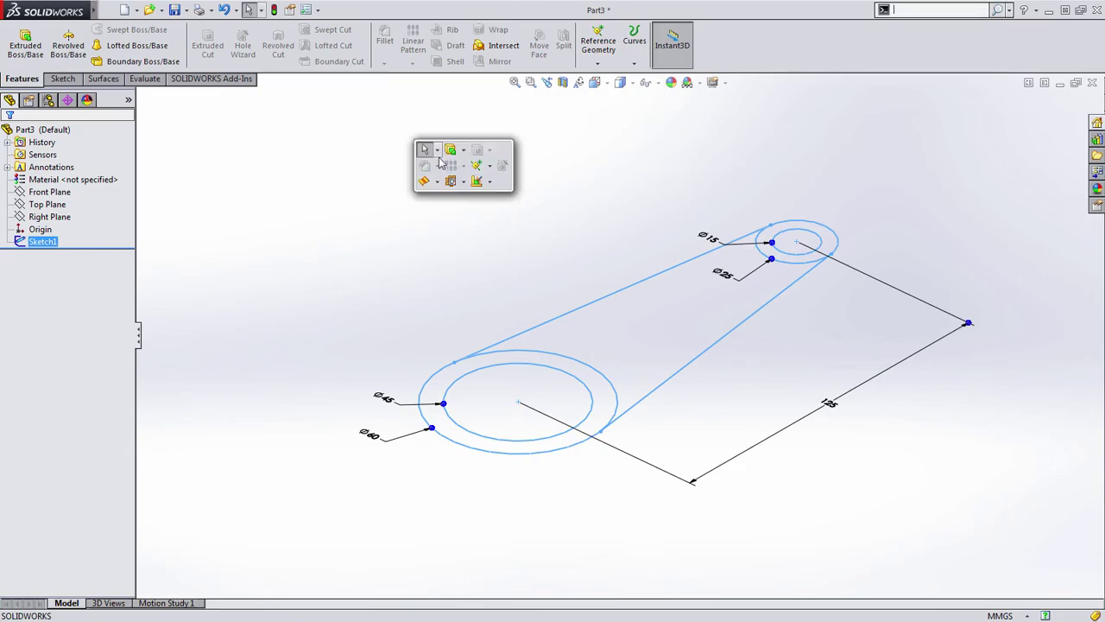
click(450, 154)
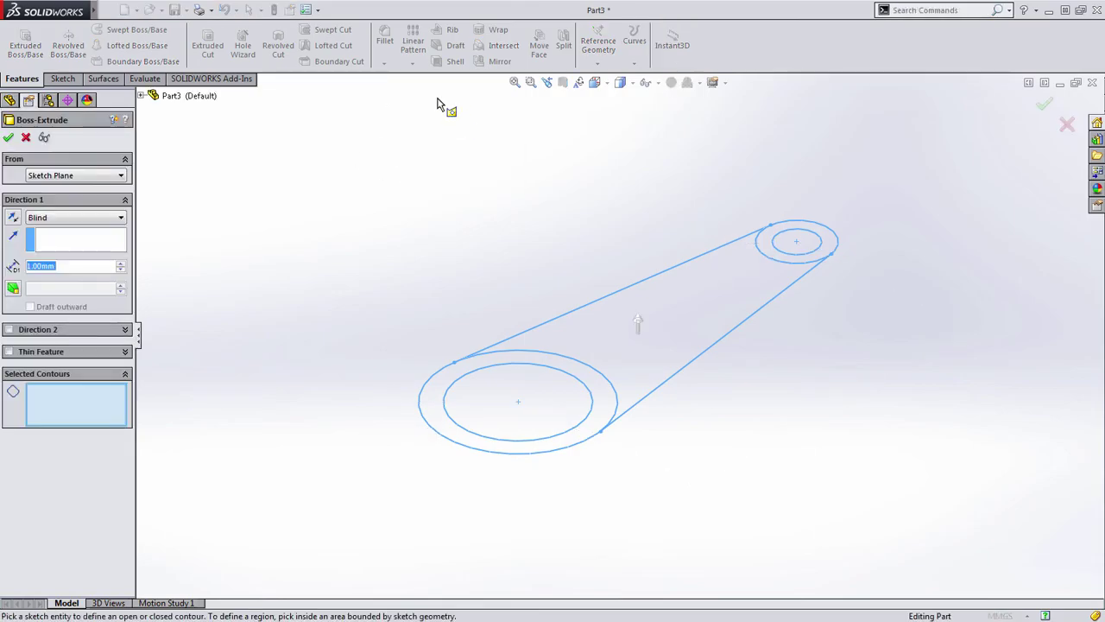
click(577, 368)
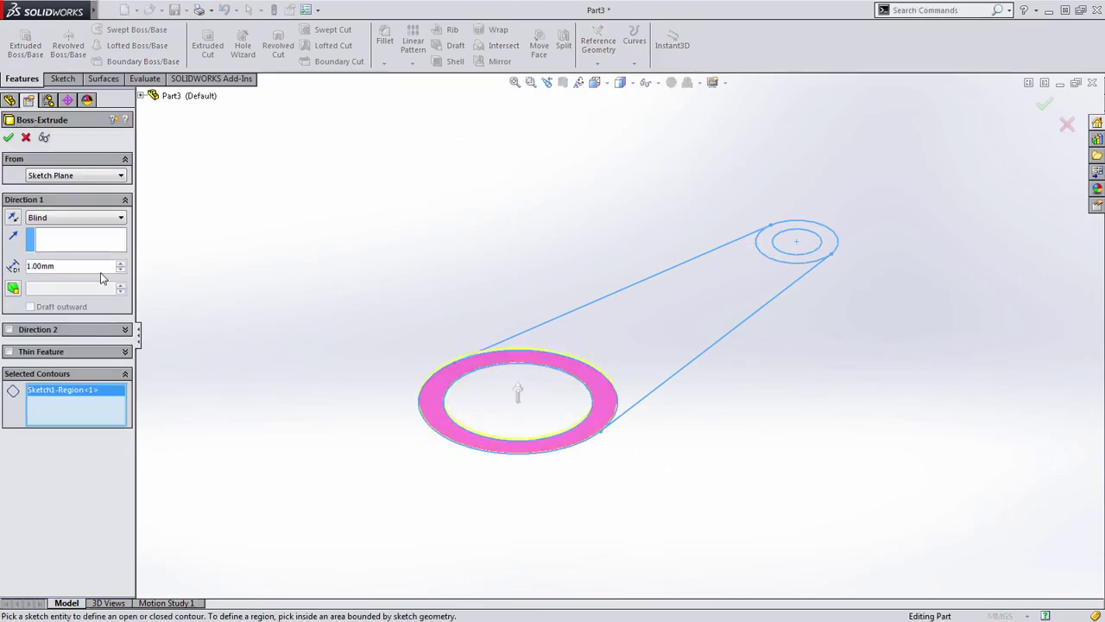
text(40)
key(Return)
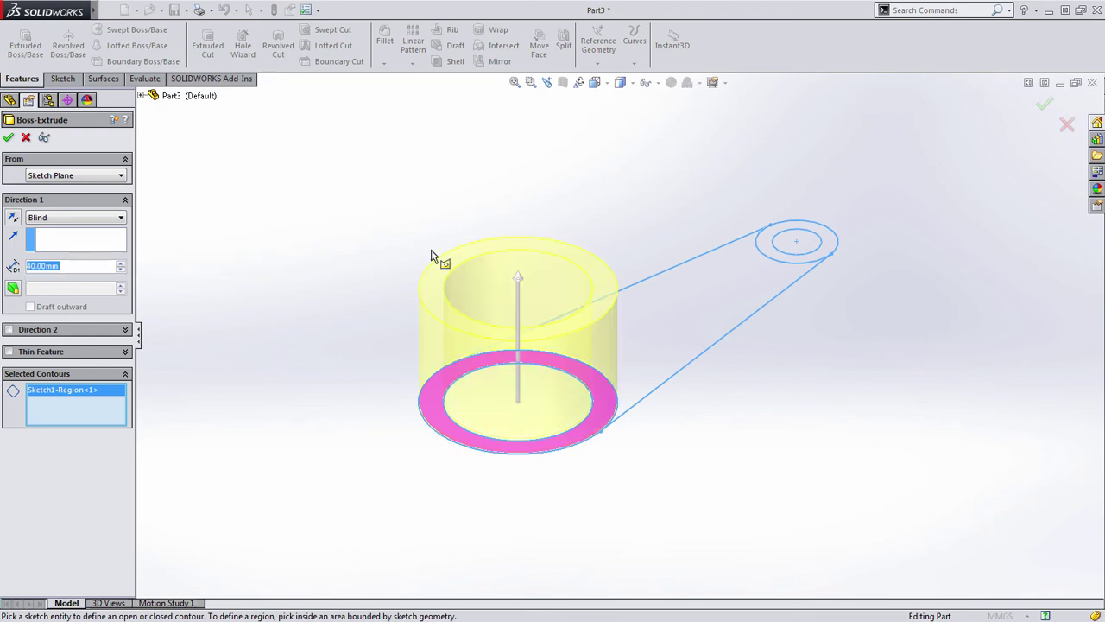
right_click(432, 182)
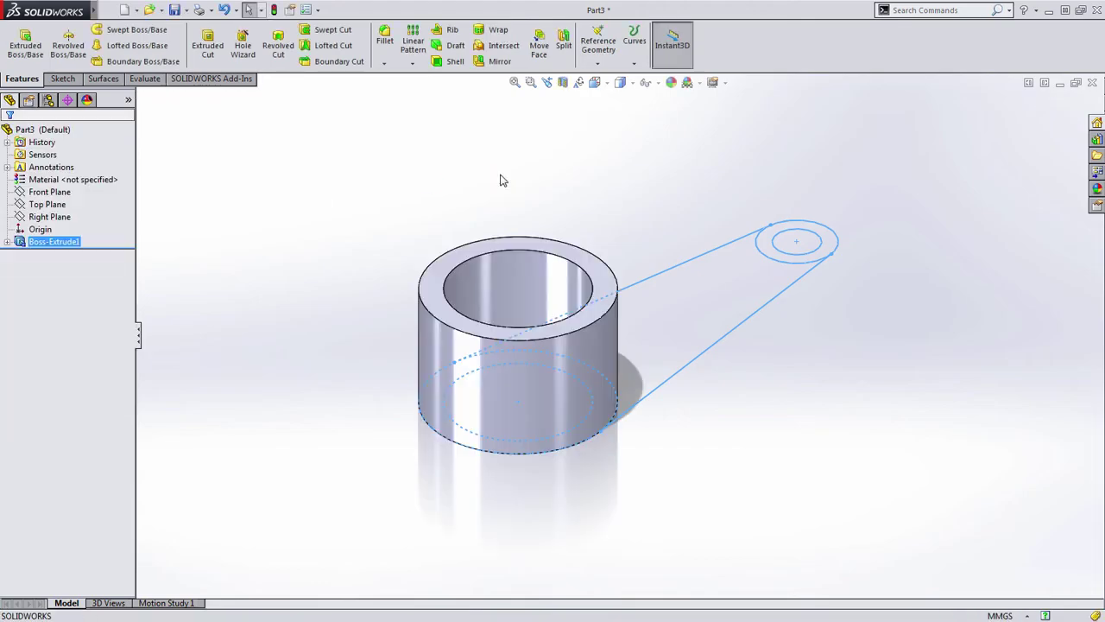
ctrl+middle_drag(810, 320, 747, 316)
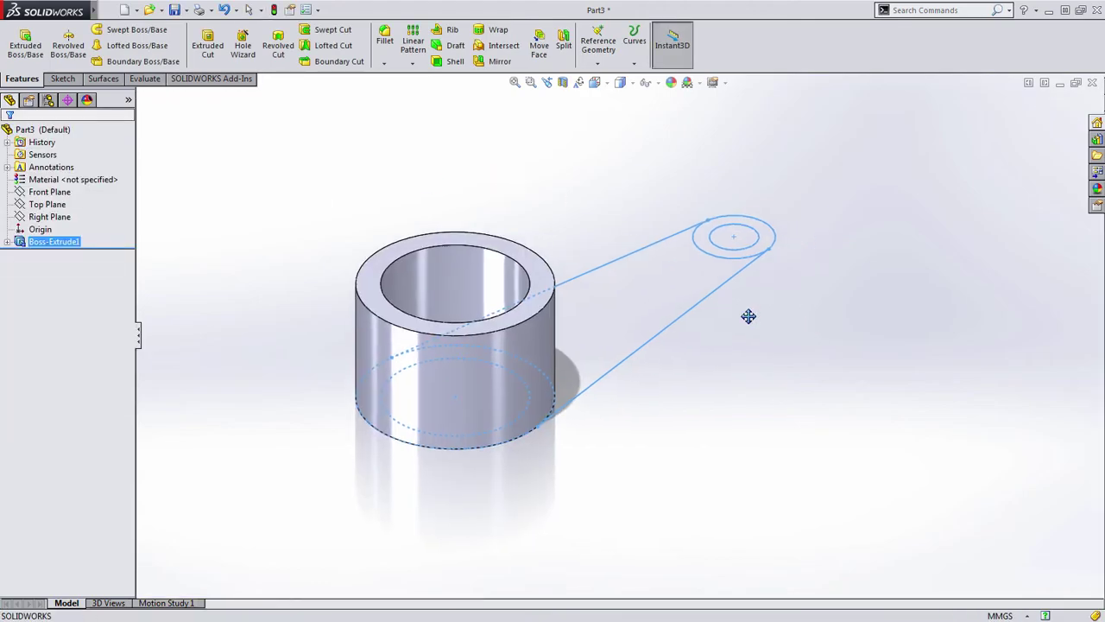
Extrude Sketch1's Ø25/Ø15 ring 20 mm, starting at an offset from the sketch plane
click(634, 228)
click(6, 241)
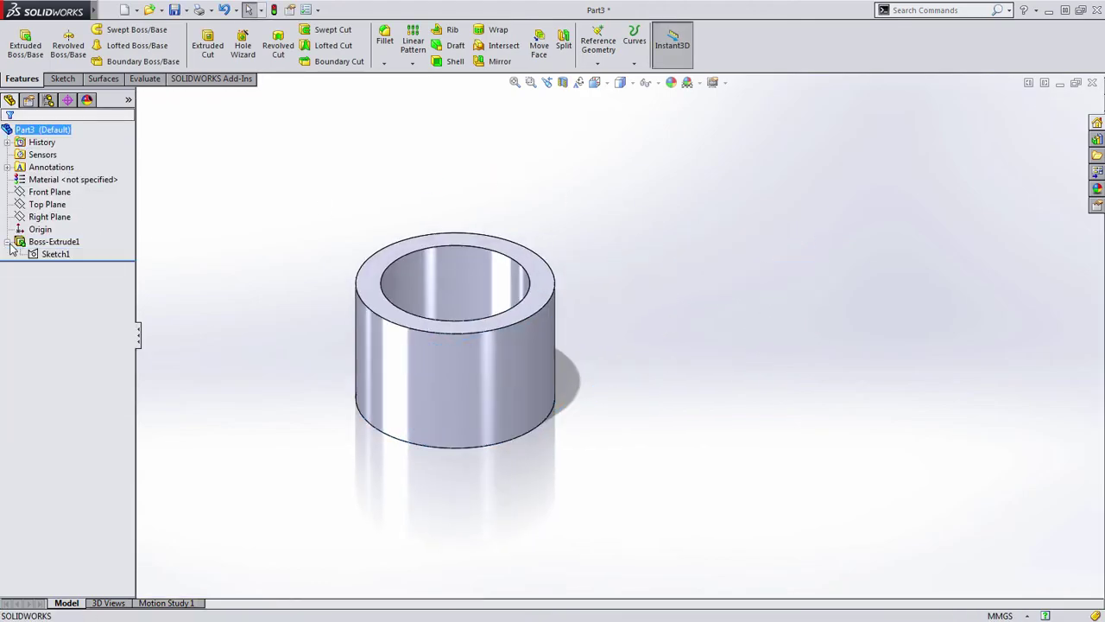
click(53, 255)
click(616, 176)
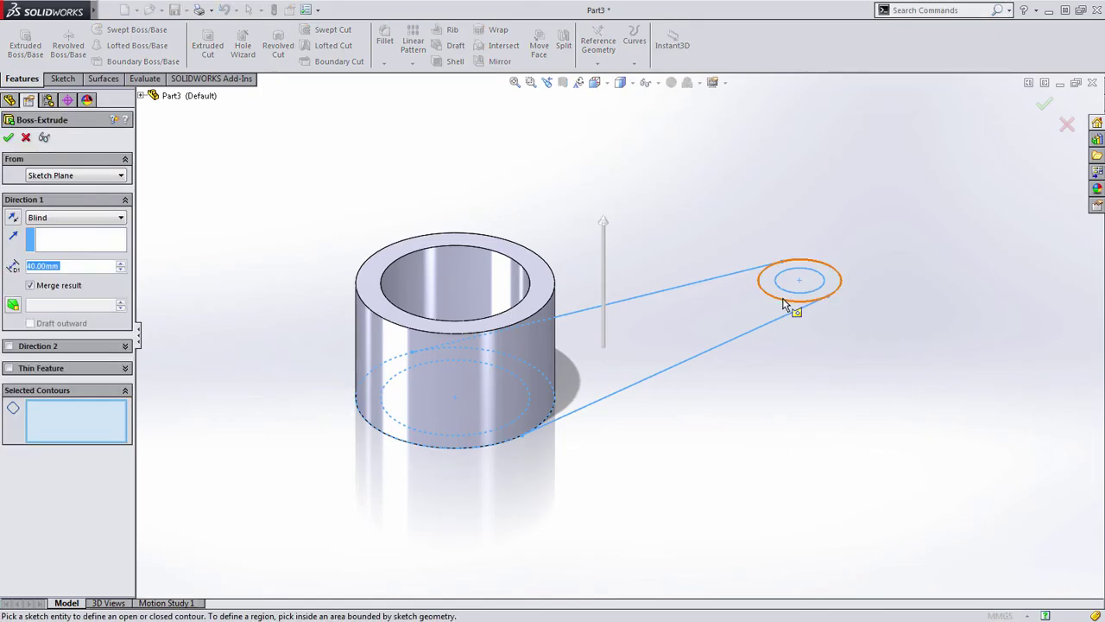
click(786, 297)
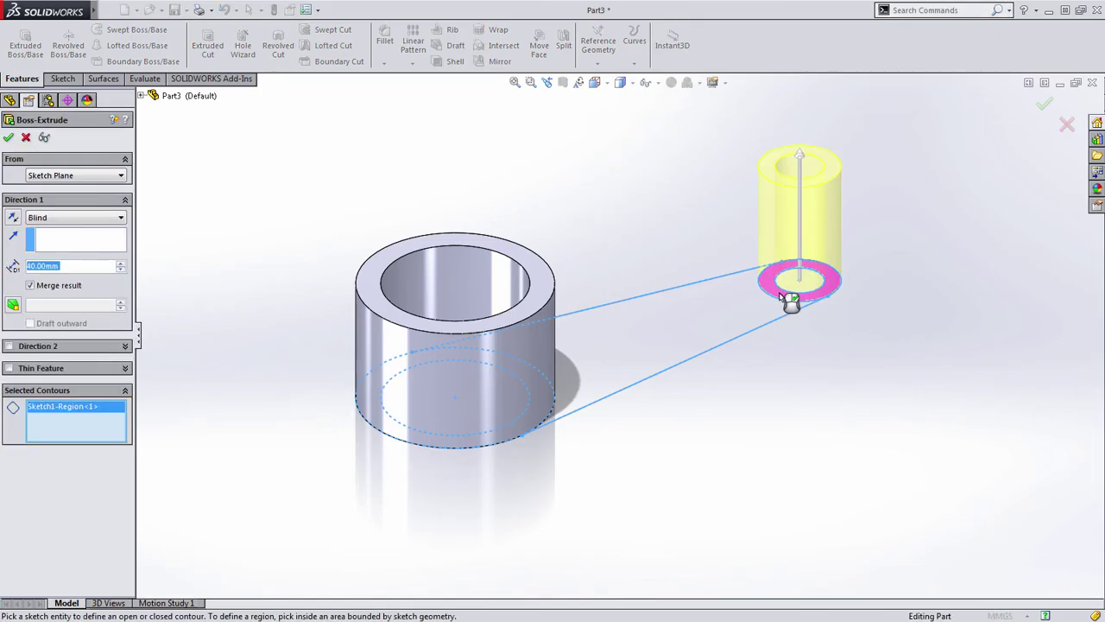
text(20)
click(95, 176)
click(81, 215)
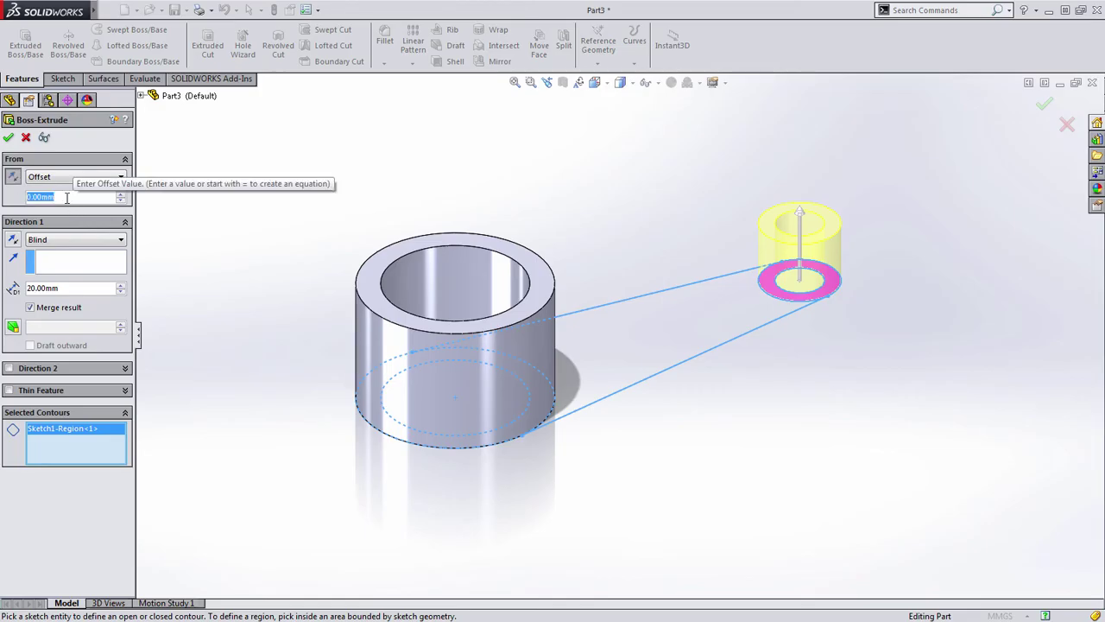
text(10)
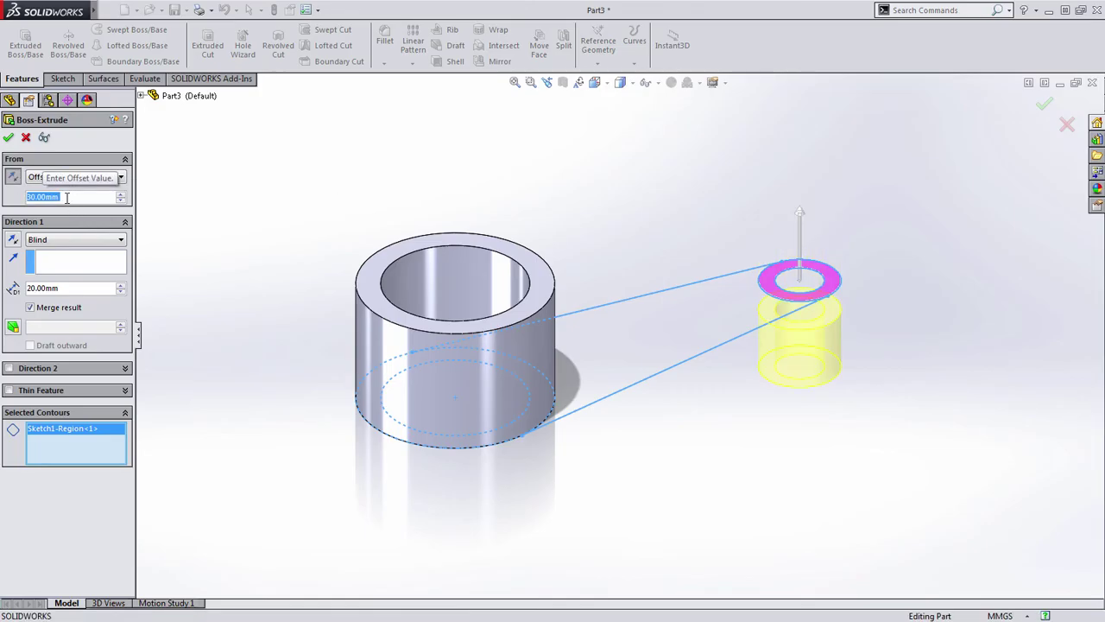
key(Return)
click(280, 216)
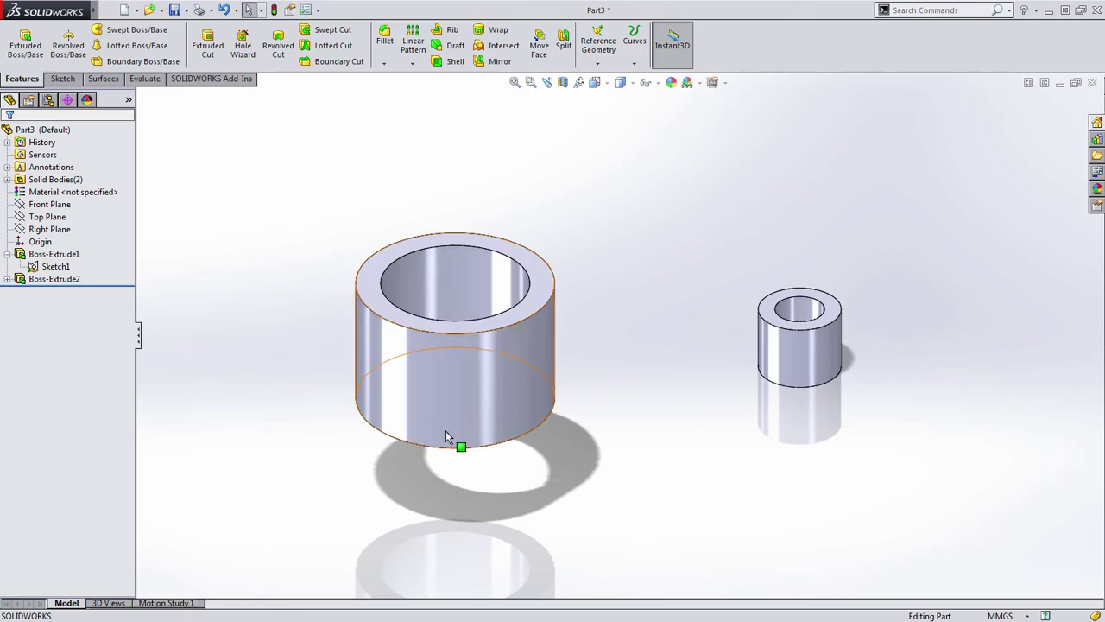
Sketch a 50 mm line, angled drop and 40 mm line on the Right Plane, ending on the small cylinder's edge
click(49, 229)
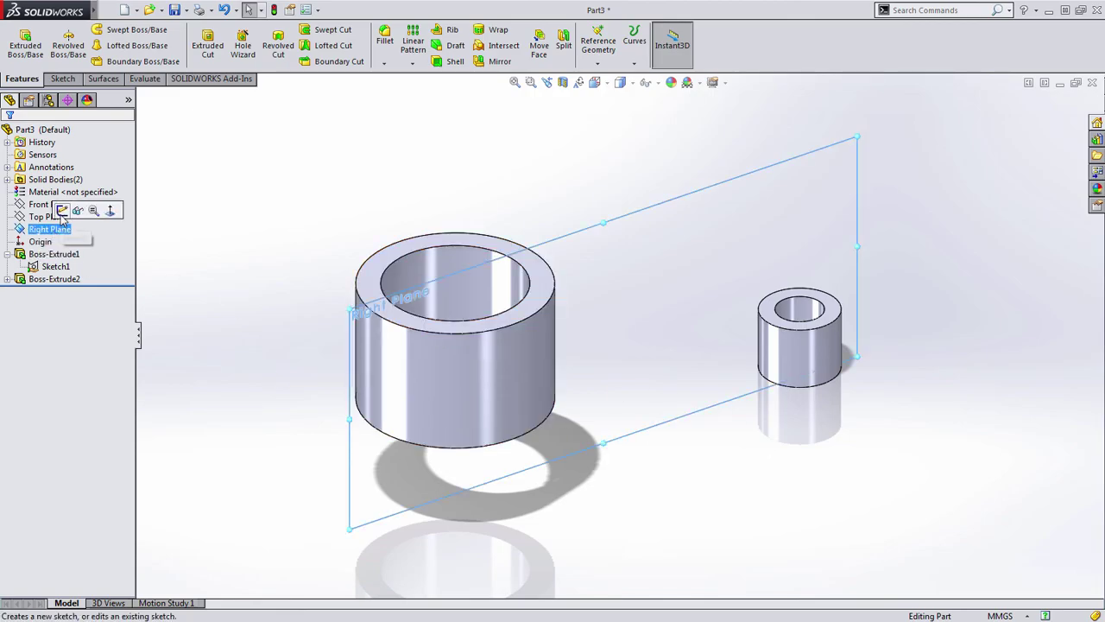
click(90, 210)
key(s)
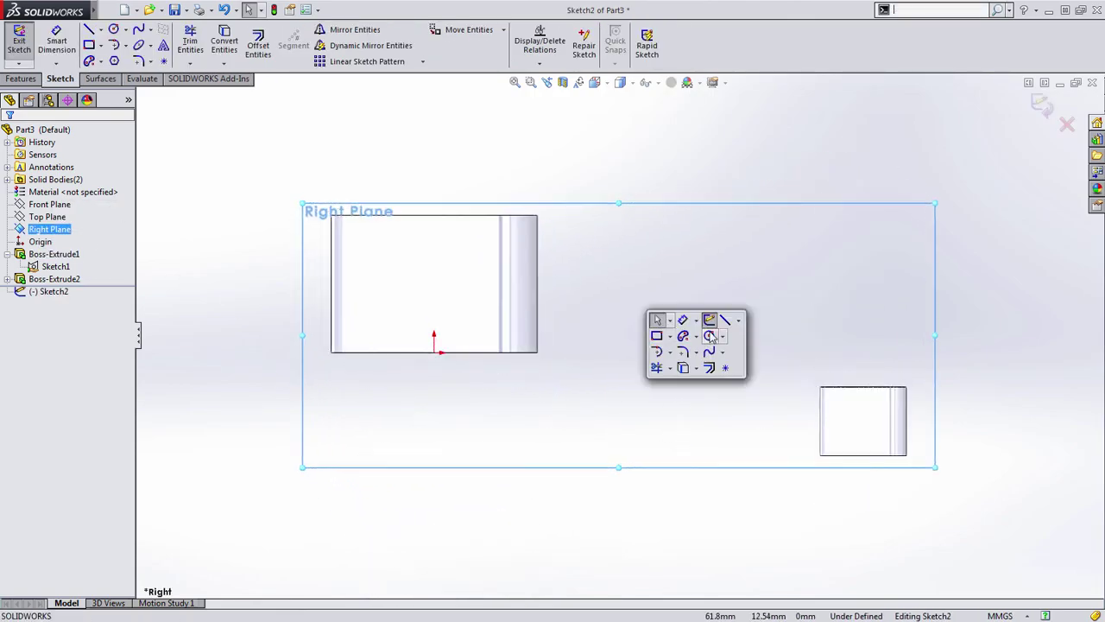
click(718, 321)
click(434, 352)
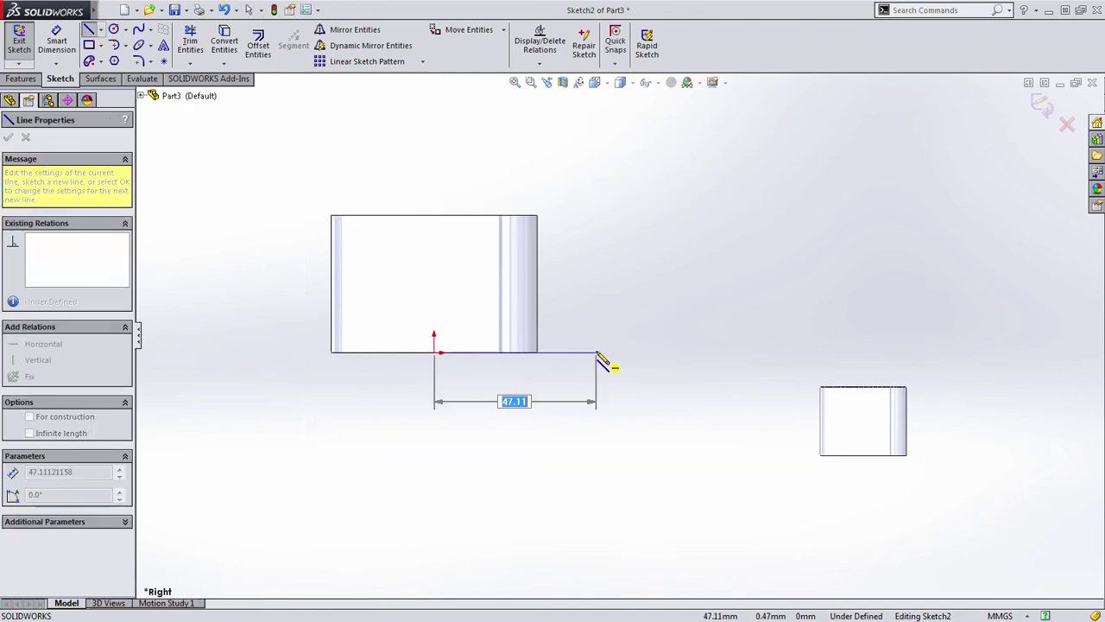
text(50)
key(Return)
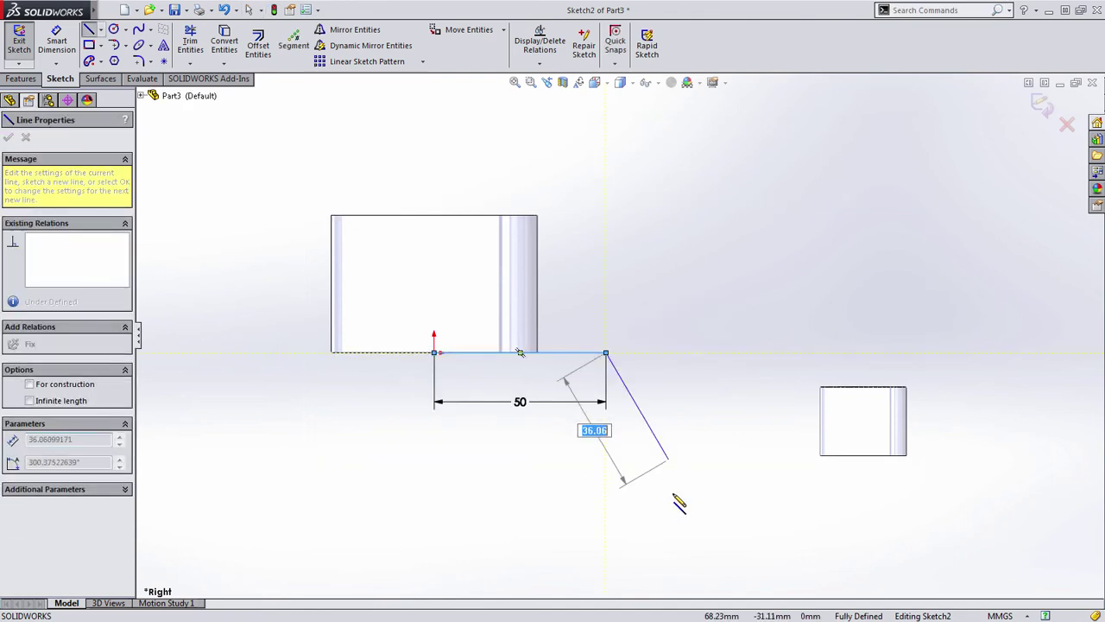
text(40)
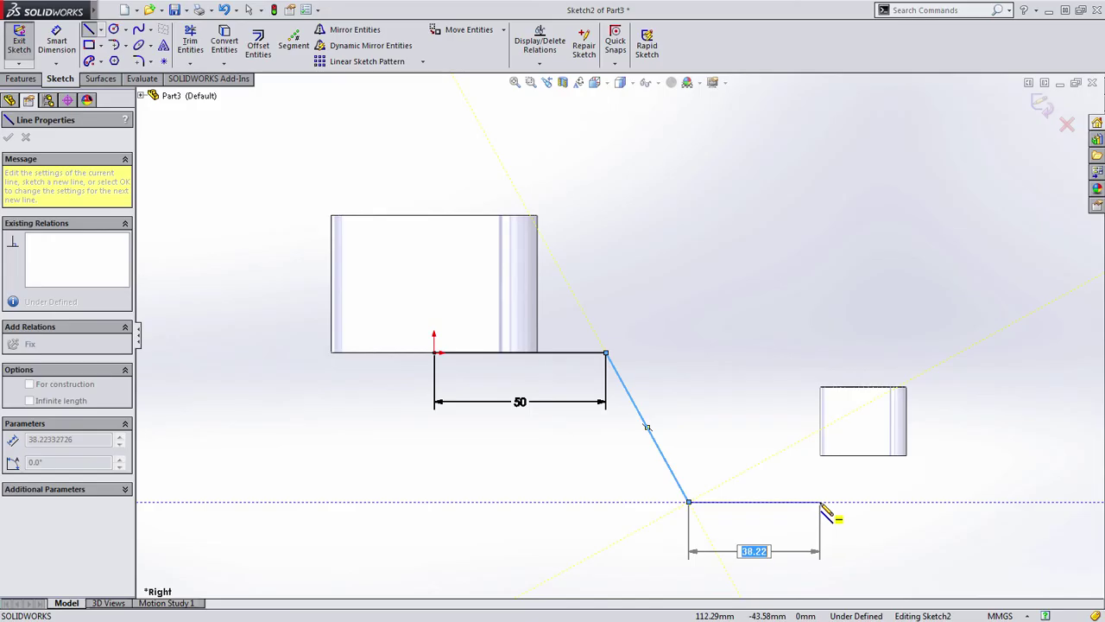
key(Return)
key(Escape)
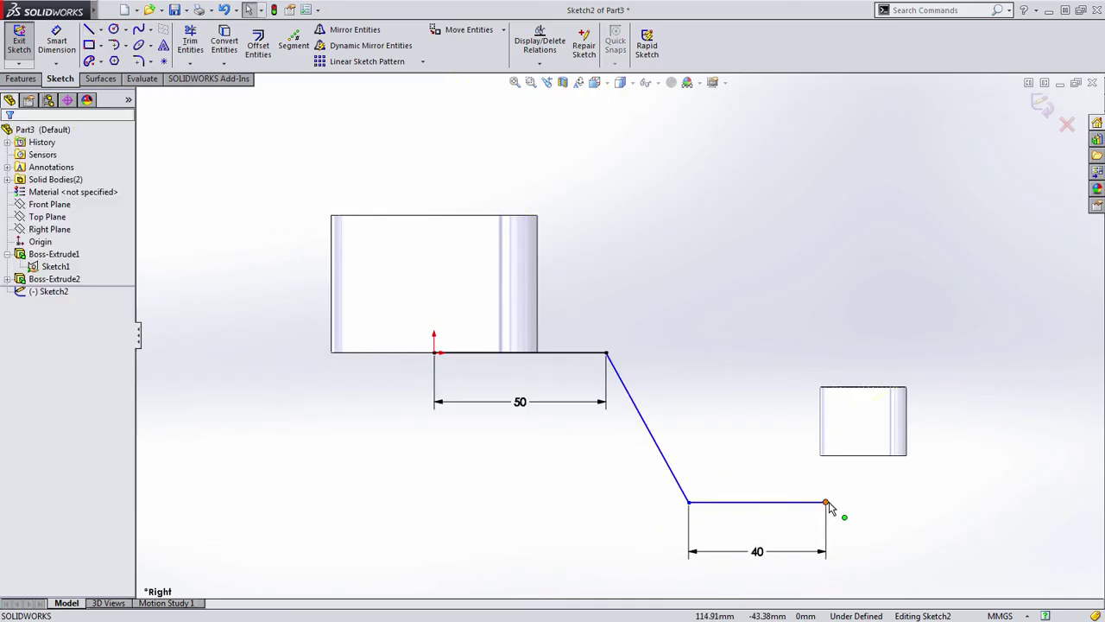
drag(826, 503, 863, 455)
click(811, 528)
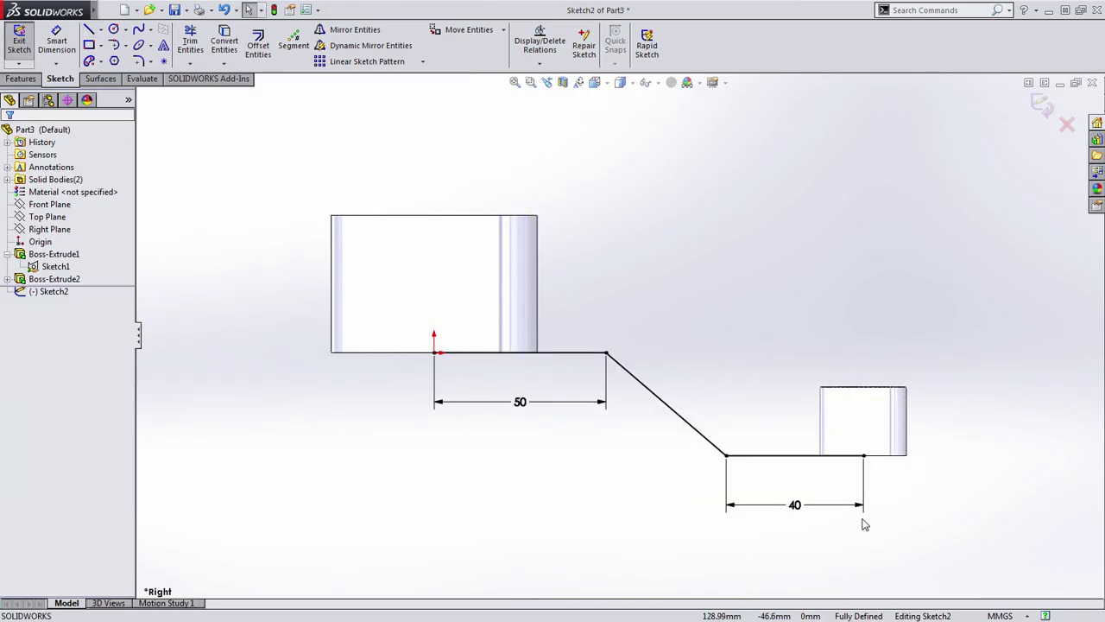
Round both bends of the profile with R20 sketch fillets
key(s)
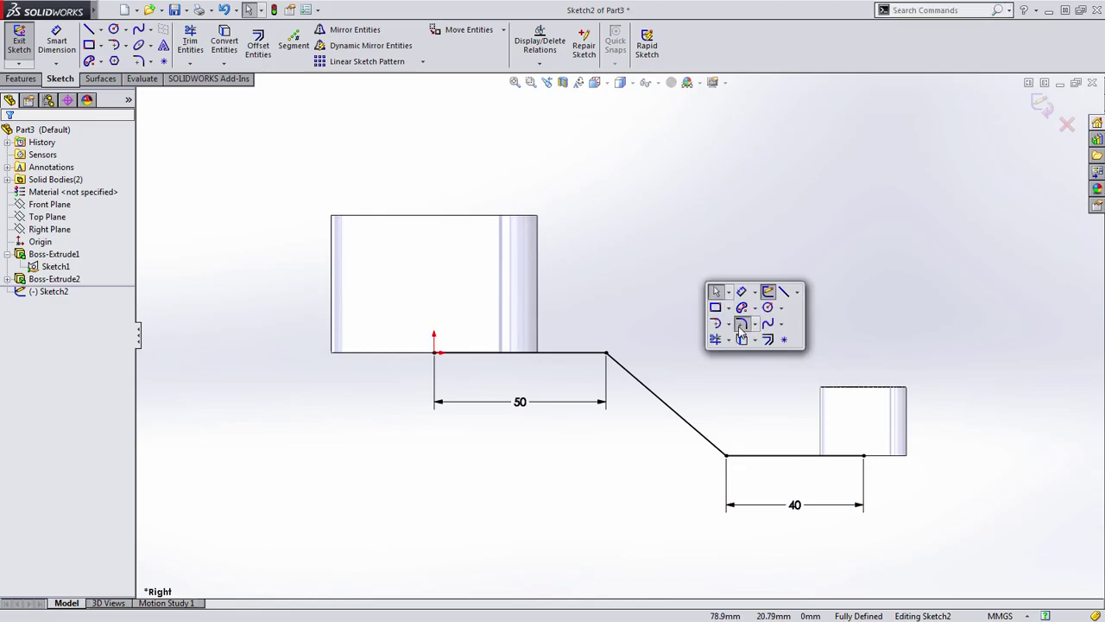
click(739, 333)
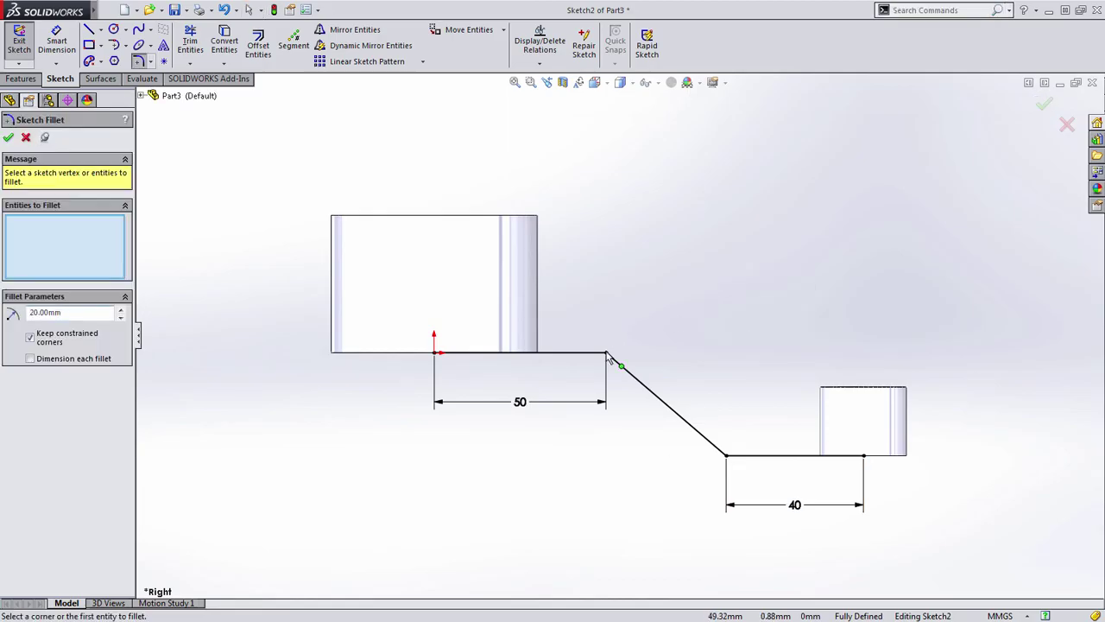
click(607, 354)
click(728, 463)
key(Return)
key(Escape)
Extrude Sketch2 Through All in both directions as a reversed 6 mm thin feature
key(ctrl+b)
key(ctrl+7)
click(716, 263)
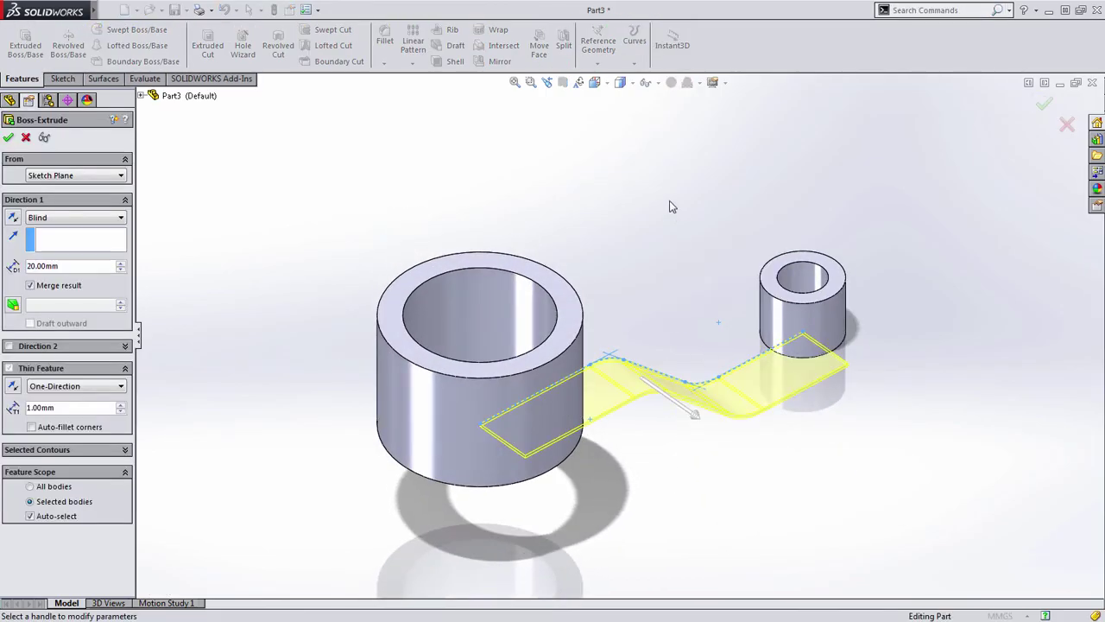
right_click(671, 202)
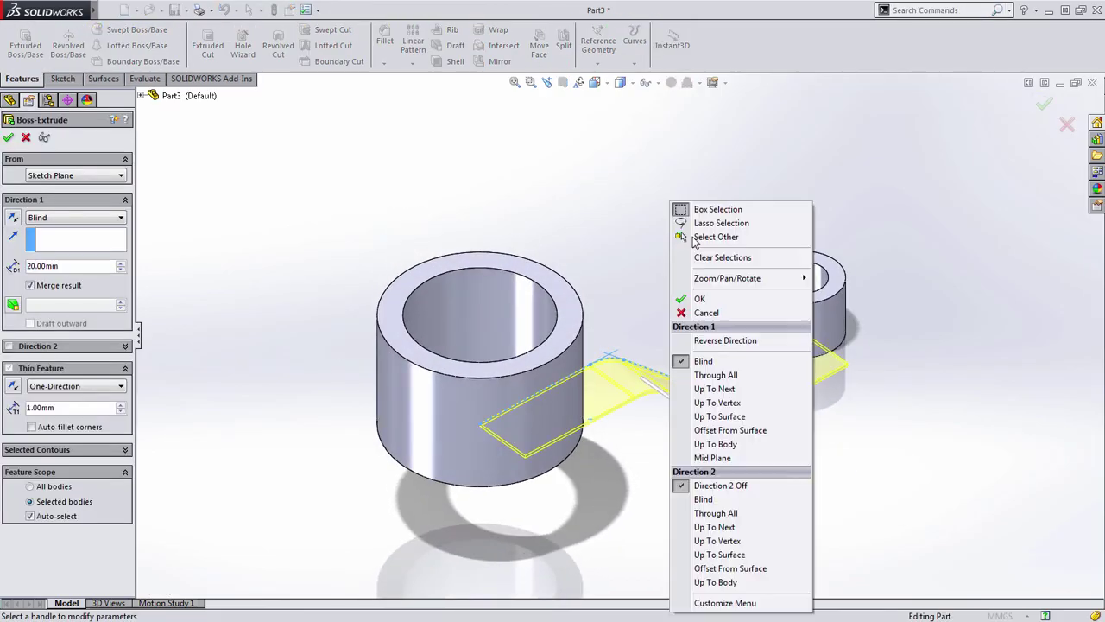
click(716, 375)
right_click(650, 189)
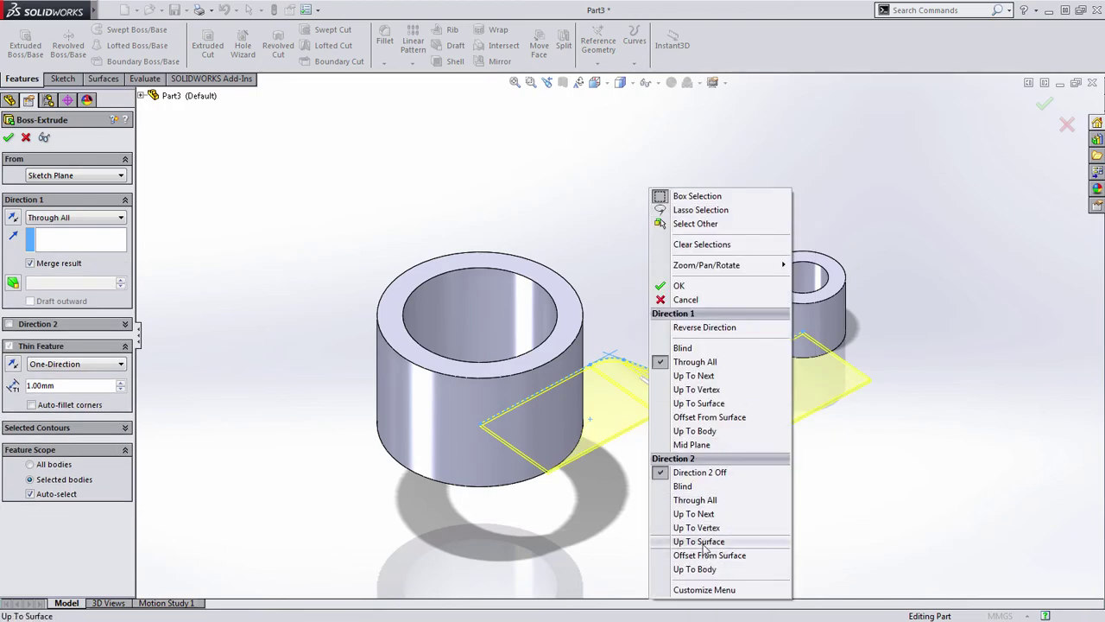
click(717, 501)
middle_drag(717, 505, 718, 475)
text(6)
key(Return)
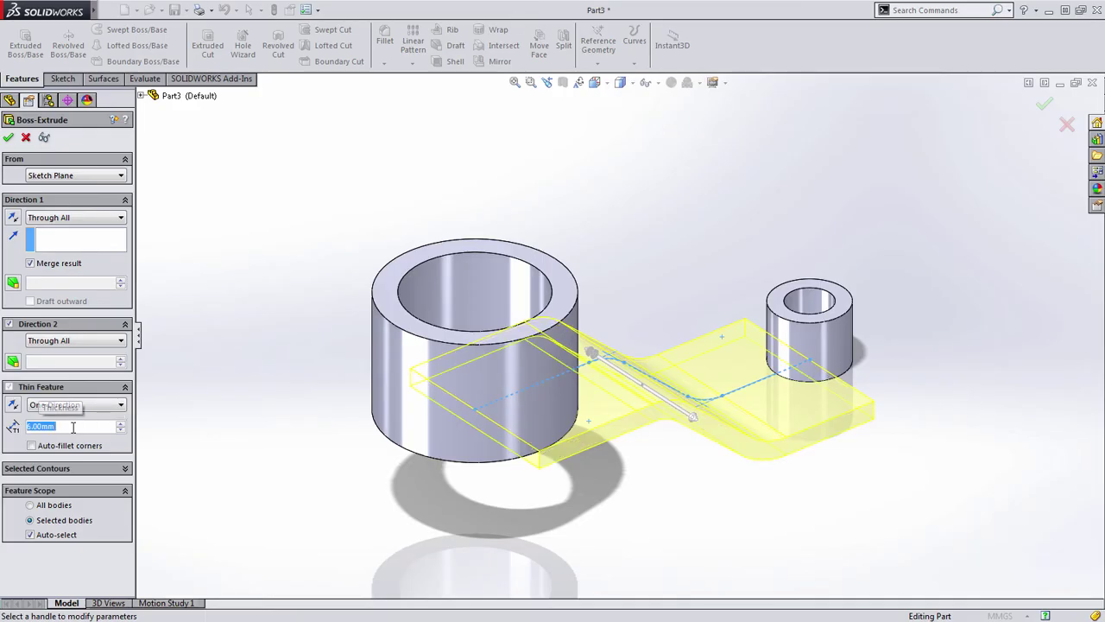
click(13, 405)
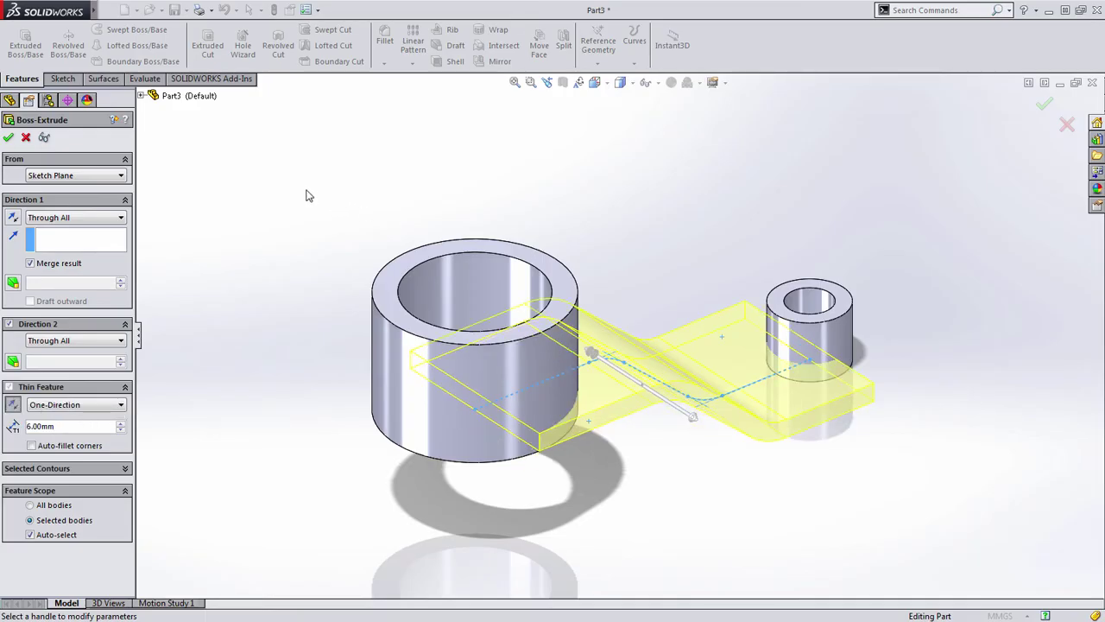
right_click(372, 181)
middle_drag(599, 190, 607, 351)
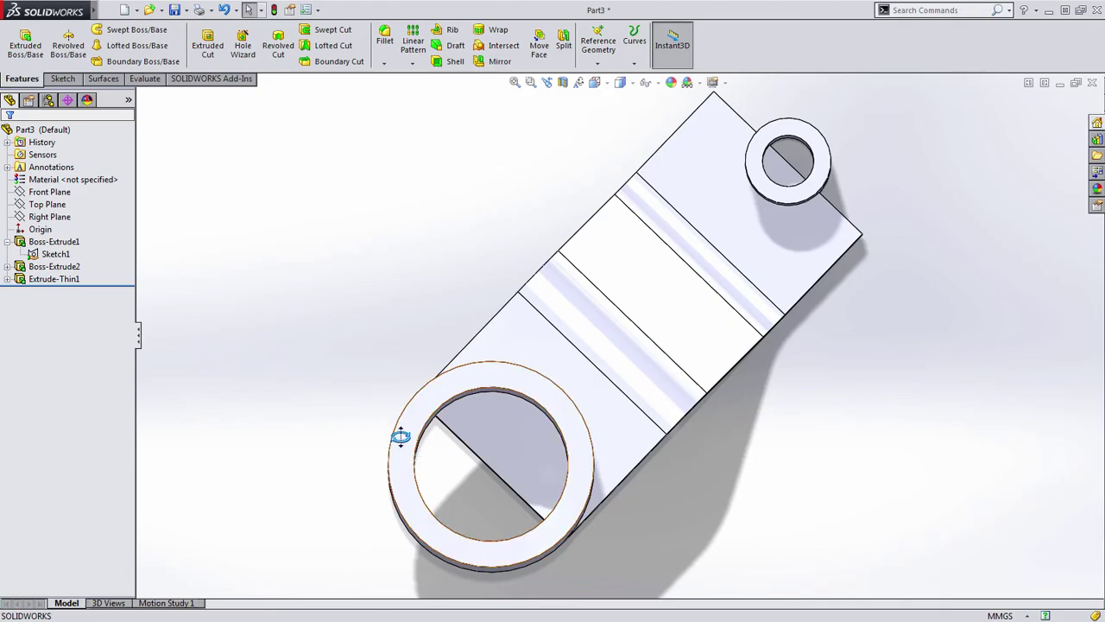
Edit Boss-Extrude1 to extrude the full Ø60 outer circle instead of the ring
middle_drag(398, 403, 385, 286)
click(54, 242)
click(91, 214)
click(105, 385)
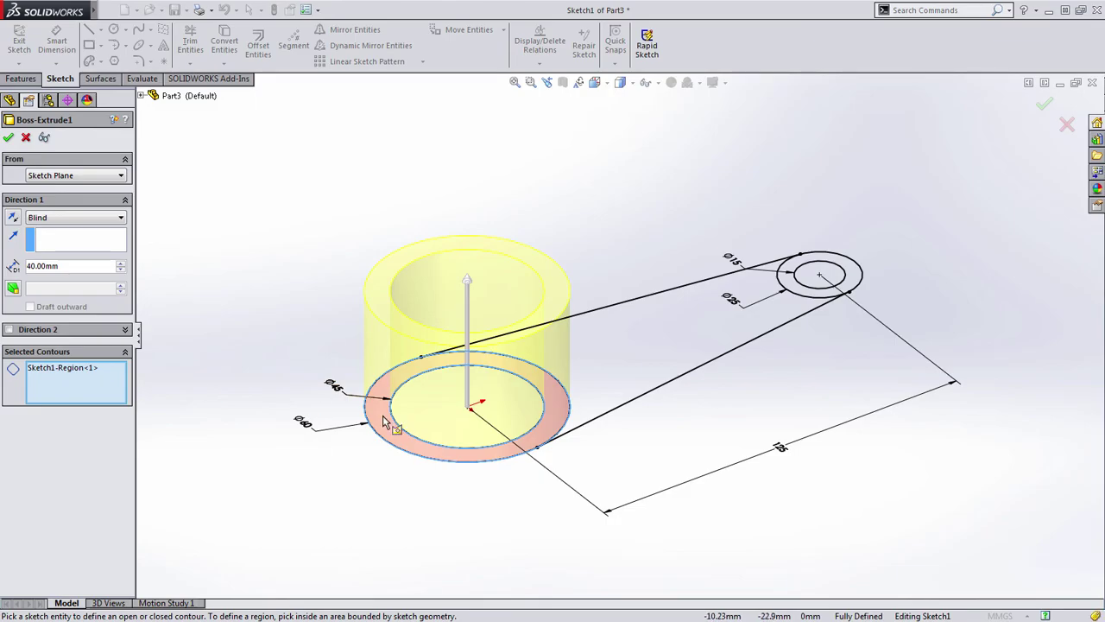
click(384, 418)
click(377, 434)
right_click(379, 436)
Edit Boss-Extrude2 to extrude the full Ø25 outer circle instead of the ring
click(75, 267)
click(83, 236)
click(84, 422)
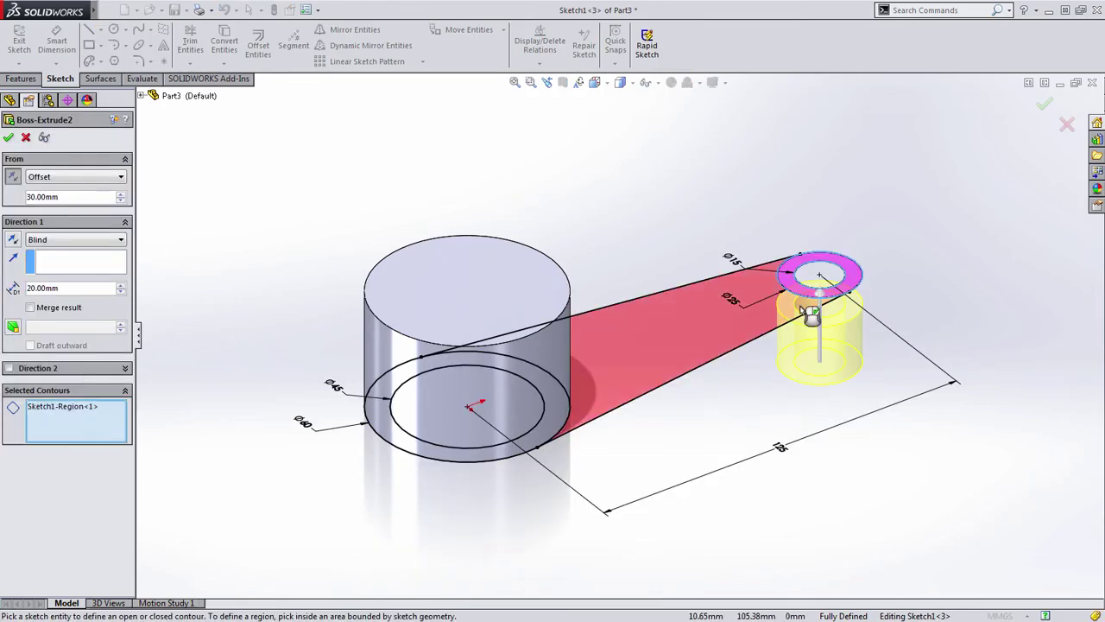
click(856, 290)
click(865, 275)
right_click(866, 275)
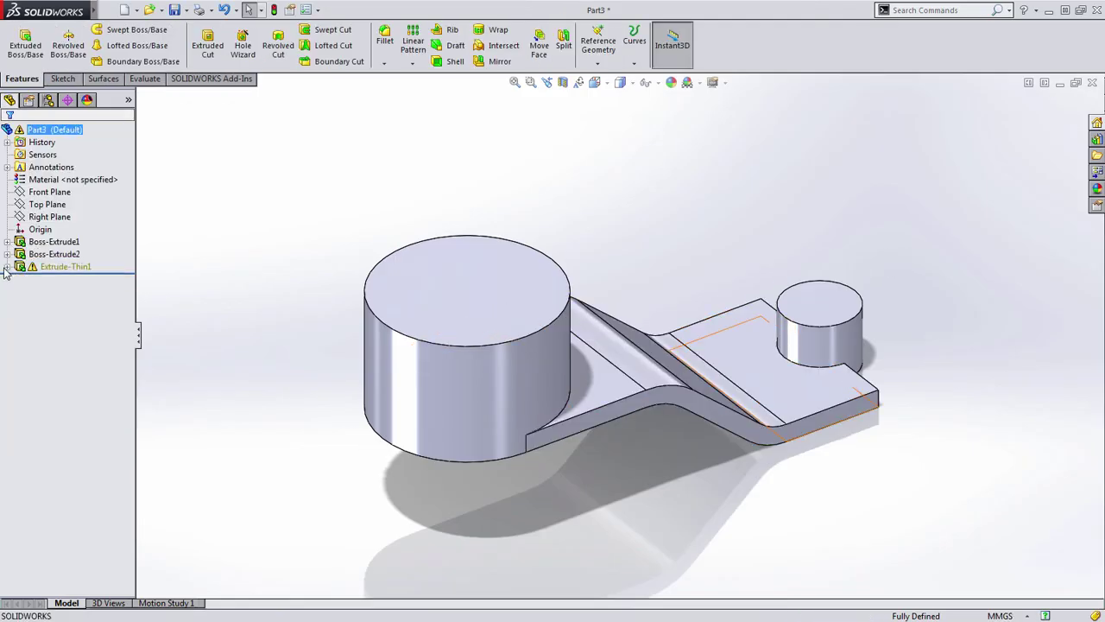
Edit Sketch2, reattach the line endpoint's relation to the cylinder edge, and exit the sketch
click(7, 266)
click(67, 279)
click(76, 246)
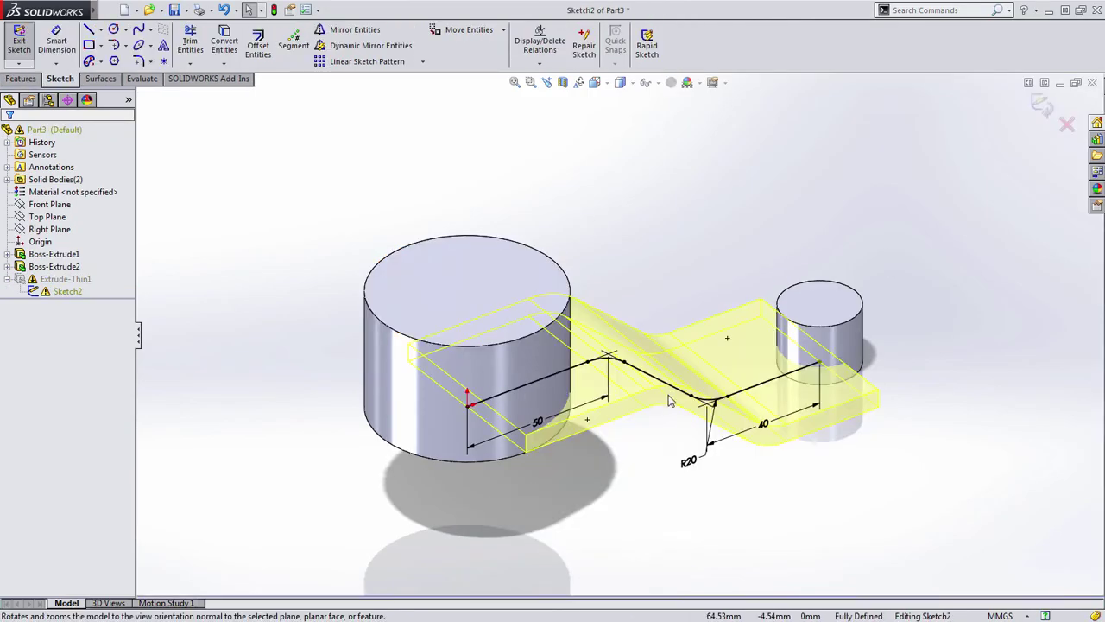
scroll(880, 431, down, 8)
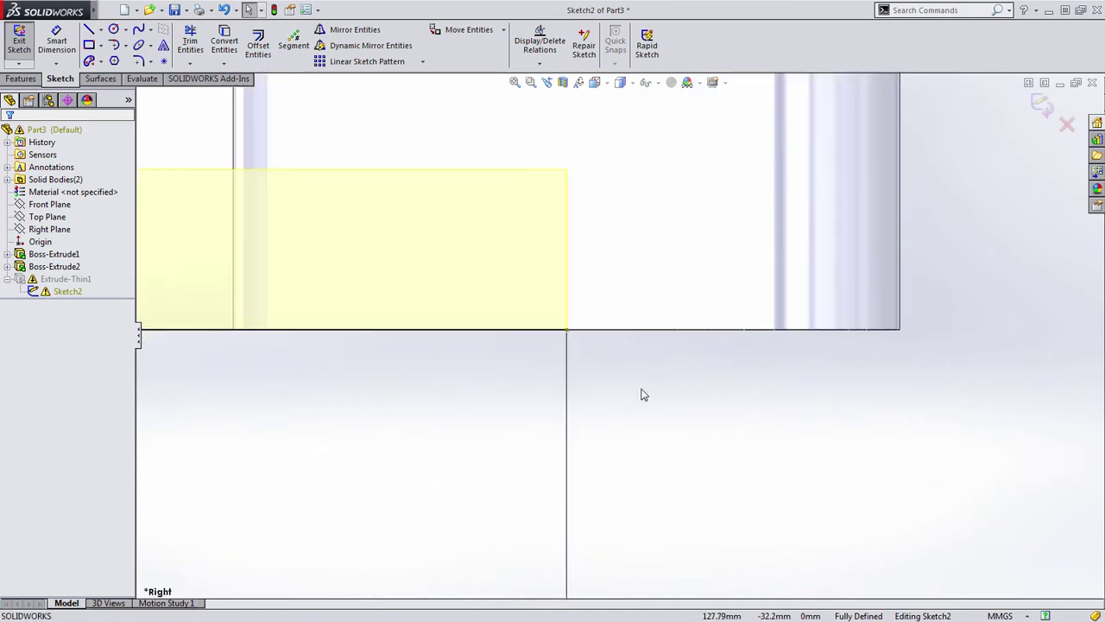
click(569, 335)
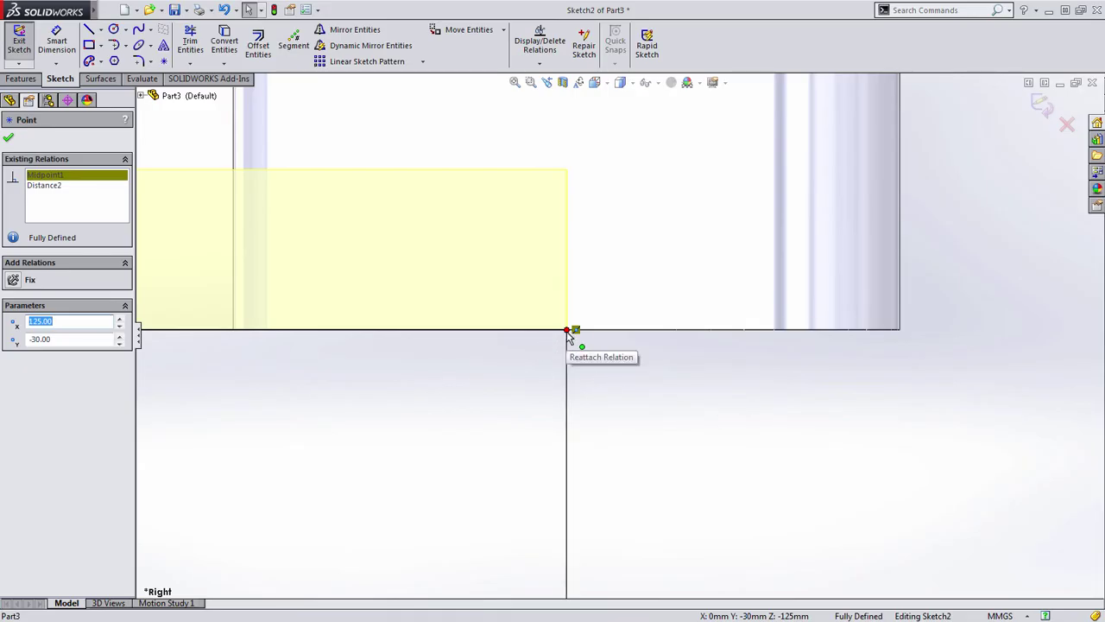
mouse_move(568, 335)
mouse_down()
mouse_move(606, 341)
mouse_move(658, 394)
mouse_up()
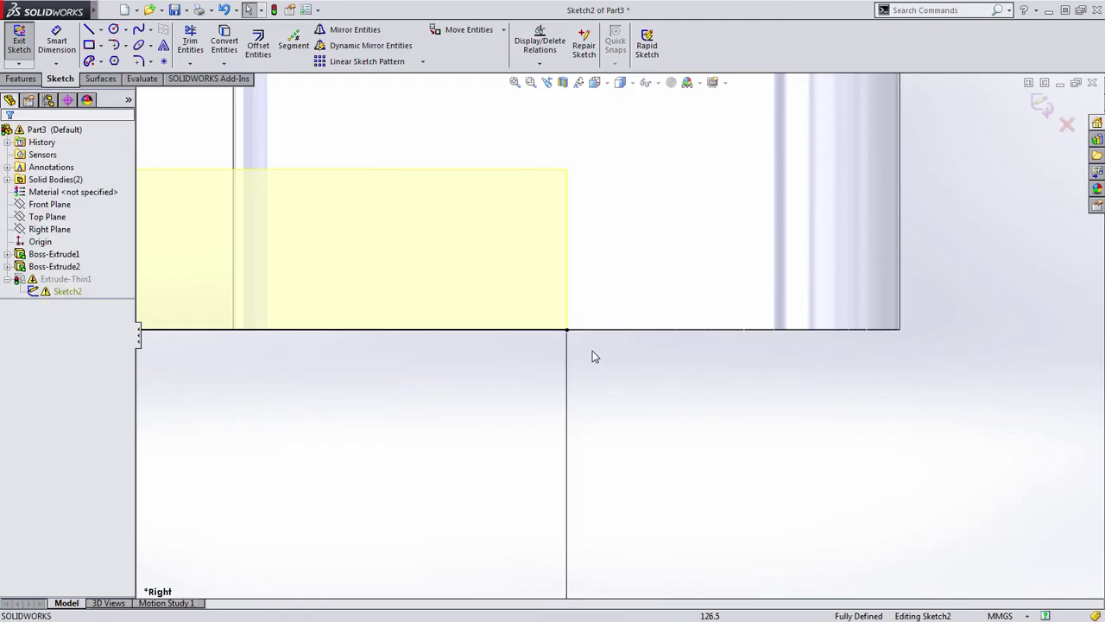
key(ctrl+b)
scroll(661, 380, up, 5)
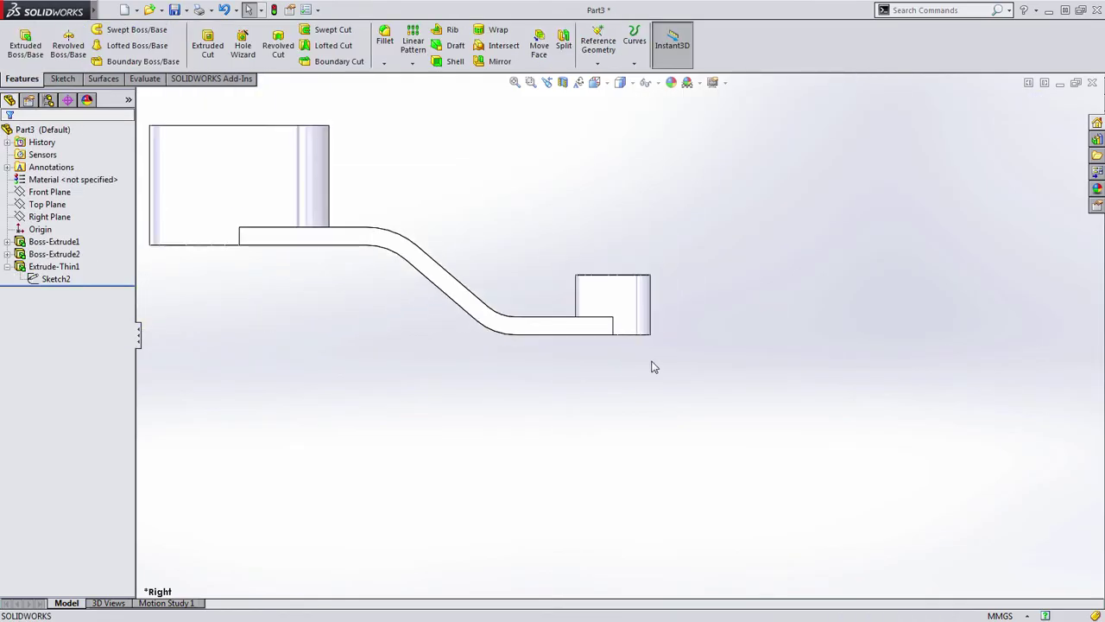
Begin an extruded cut from Sketch1 using the large circle, plate outline and small boss regions
mouse_move(664, 363)
middle_down()
mouse_move(611, 378)
mouse_move(587, 419)
mouse_move(607, 441)
mouse_move(735, 427)
mouse_move(723, 447)
middle_up()
ctrl+middle_drag(641, 342, 762, 431)
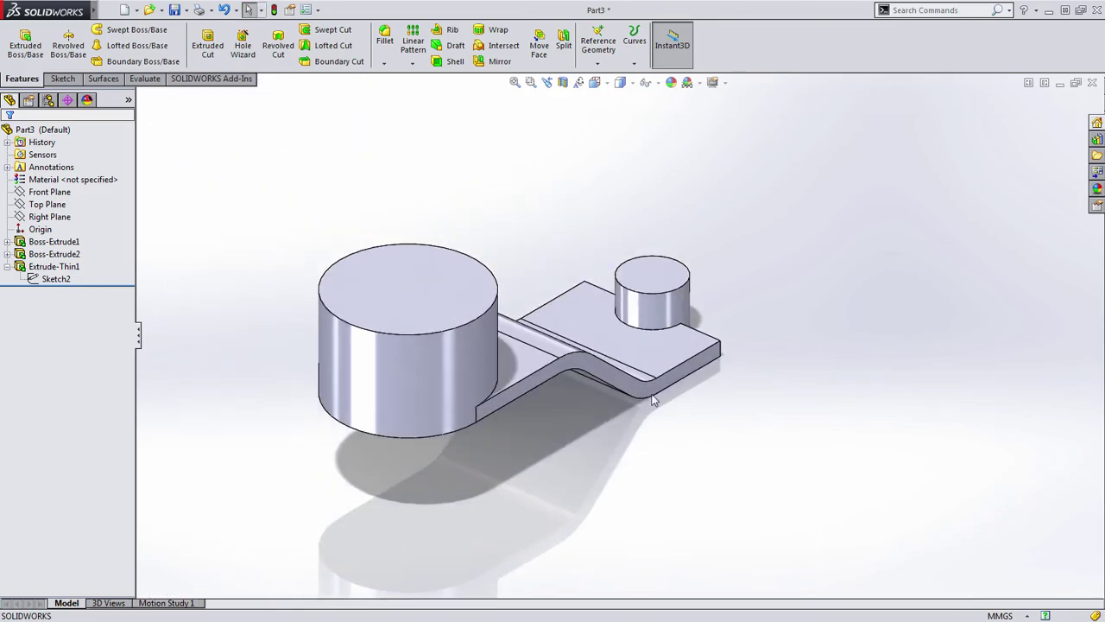
click(55, 279)
click(8, 267)
click(8, 253)
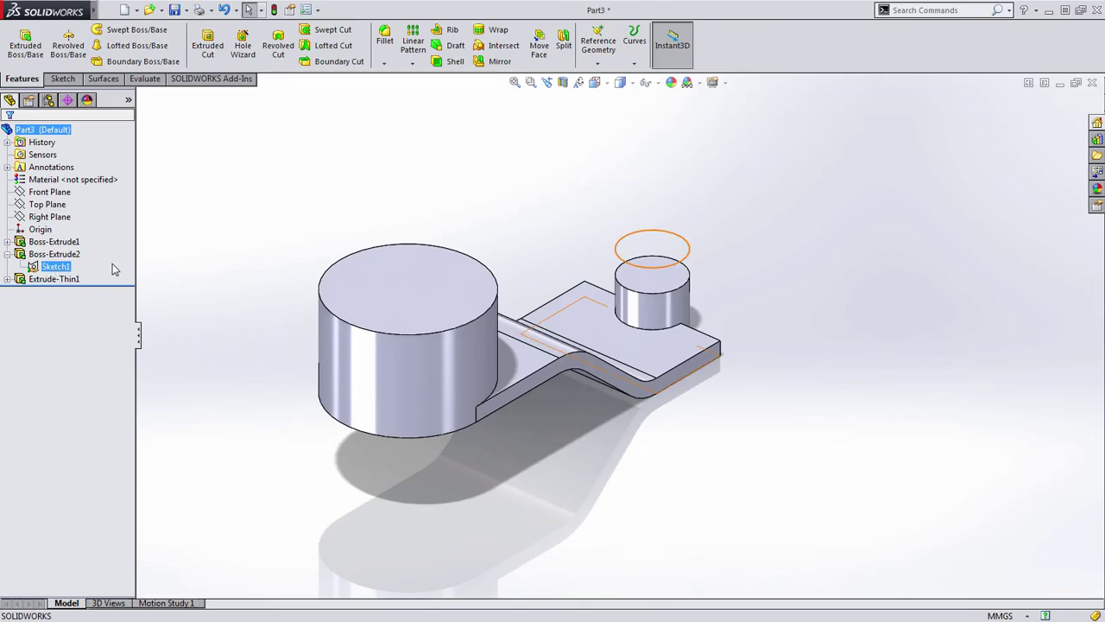
click(60, 269)
key(s)
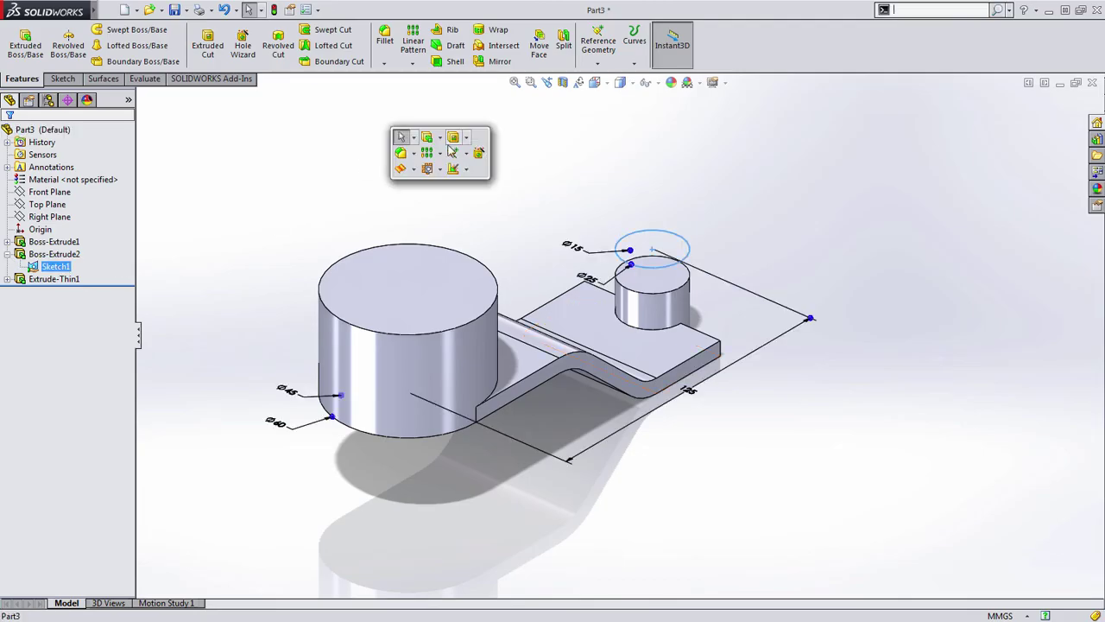
click(455, 147)
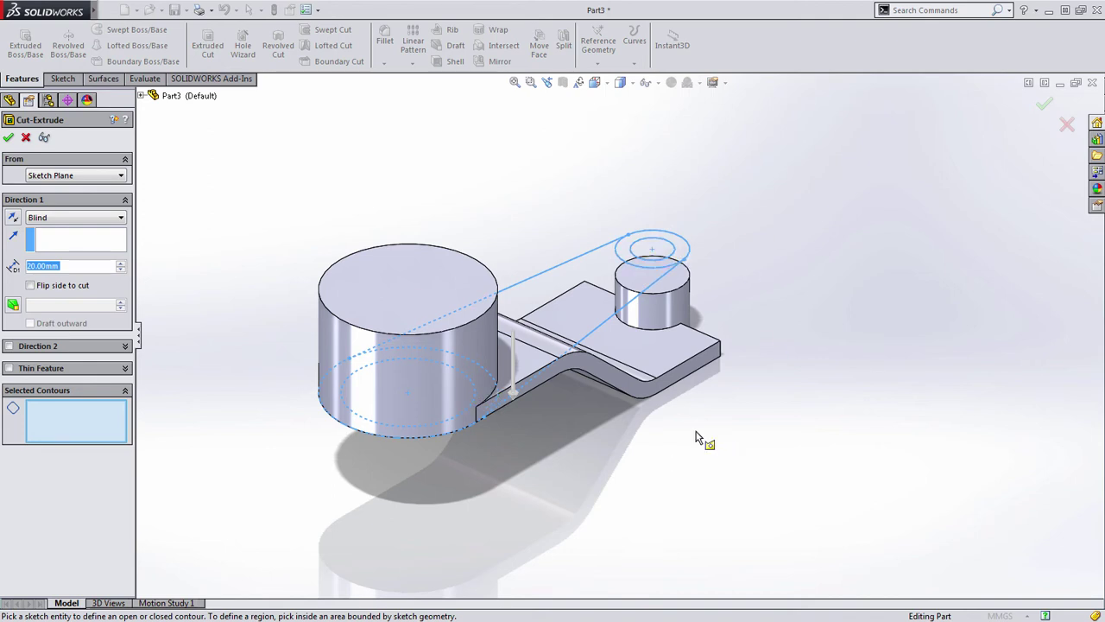
scroll(591, 384, down, 2)
click(445, 408)
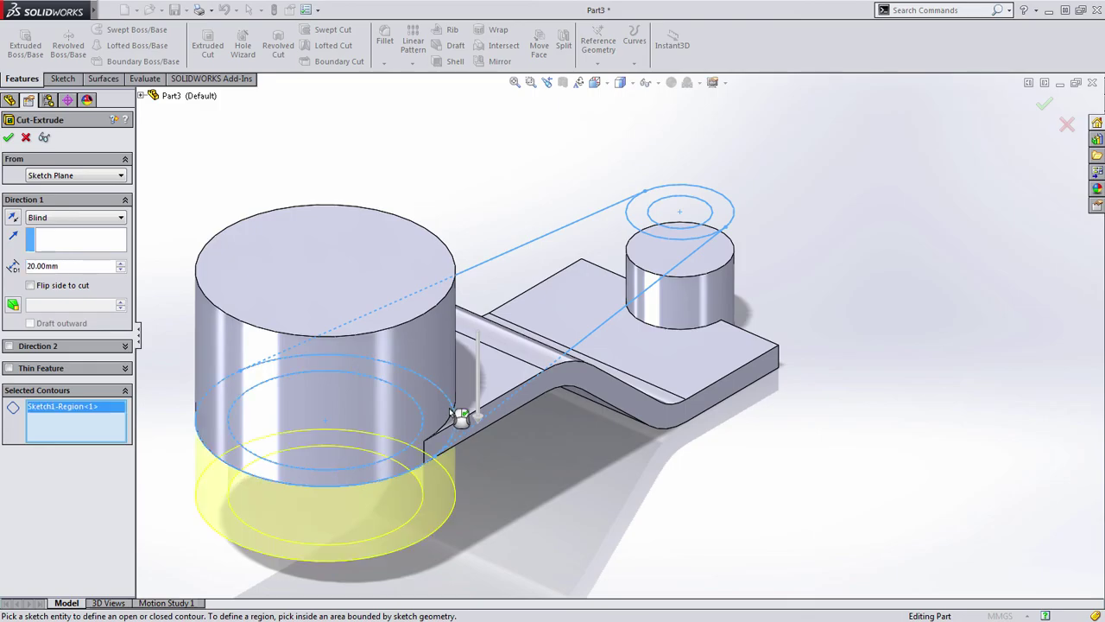
click(546, 307)
click(723, 218)
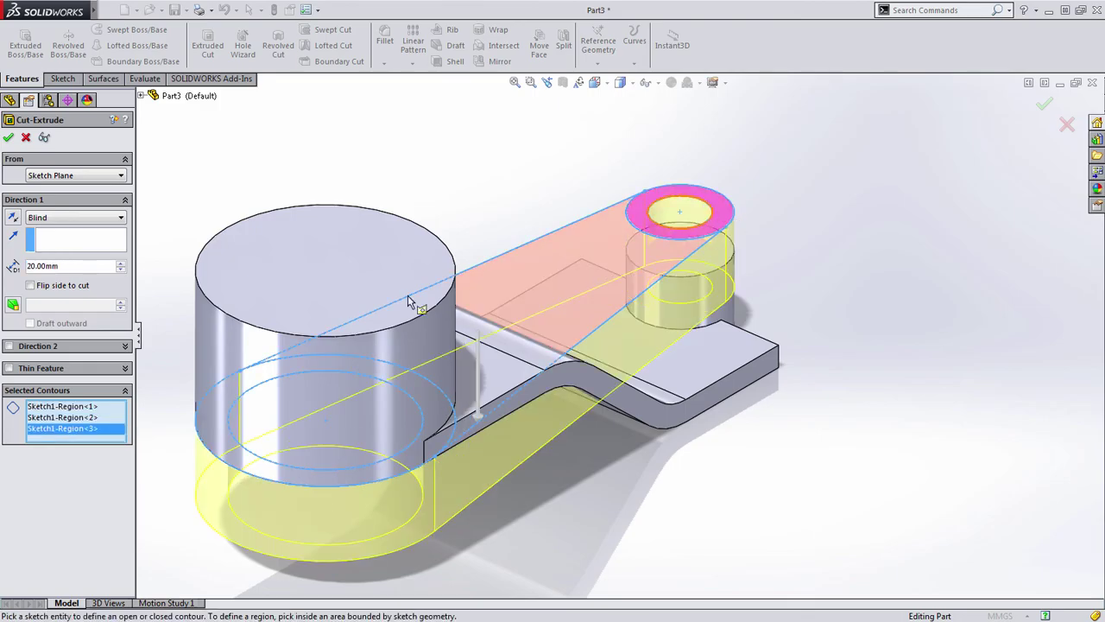
Set the cut to Through All in both directions and accept Cut-Extrude1
right_click(339, 126)
click(475, 305)
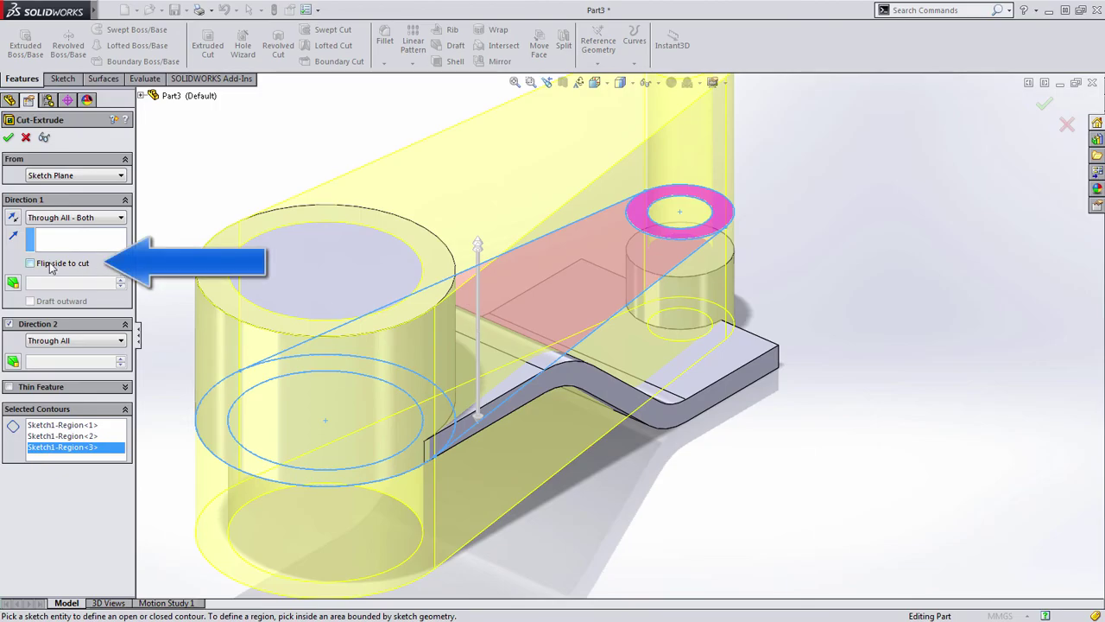
scroll(558, 266, up, 3)
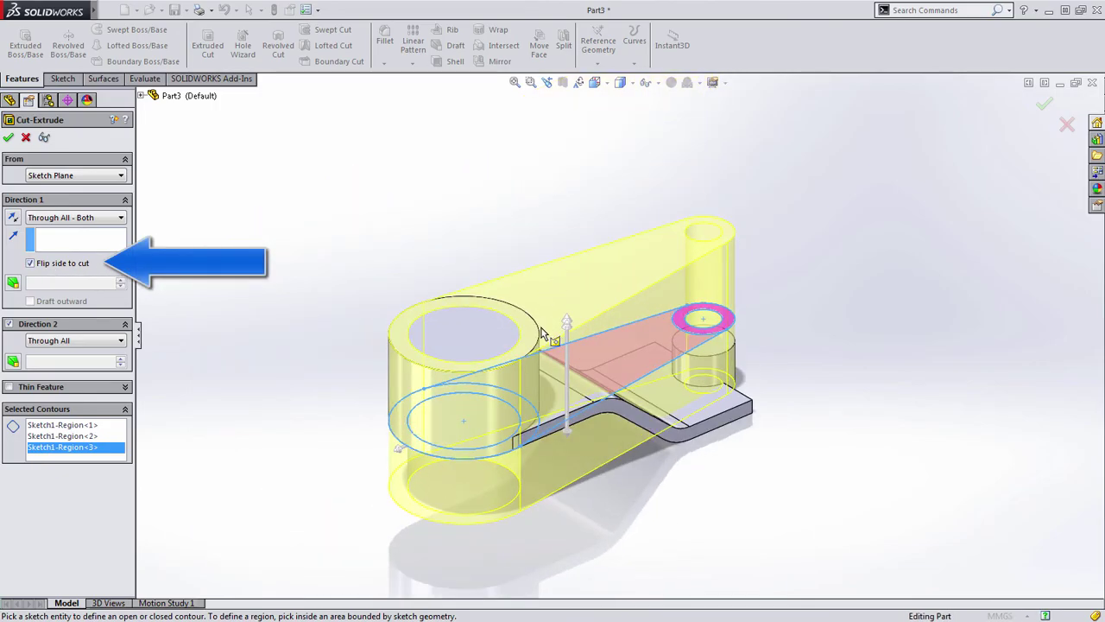
click(1040, 108)
middle_drag(770, 246, 625, 574)
Switch to the Top view of the part
scroll(705, 458, down, 6)
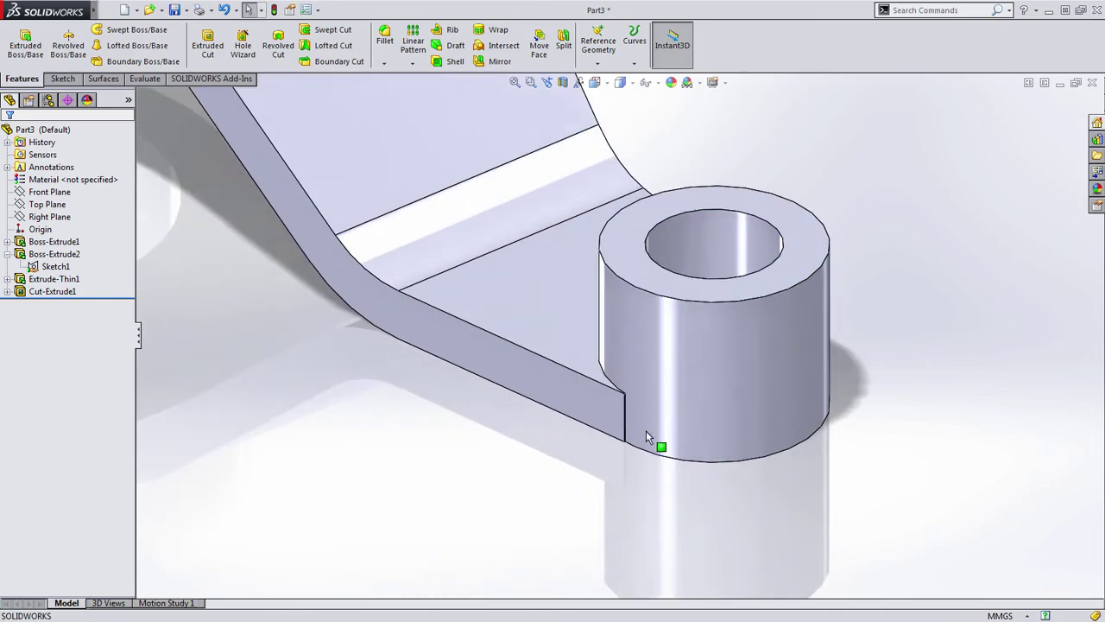
scroll(639, 423, down, 8)
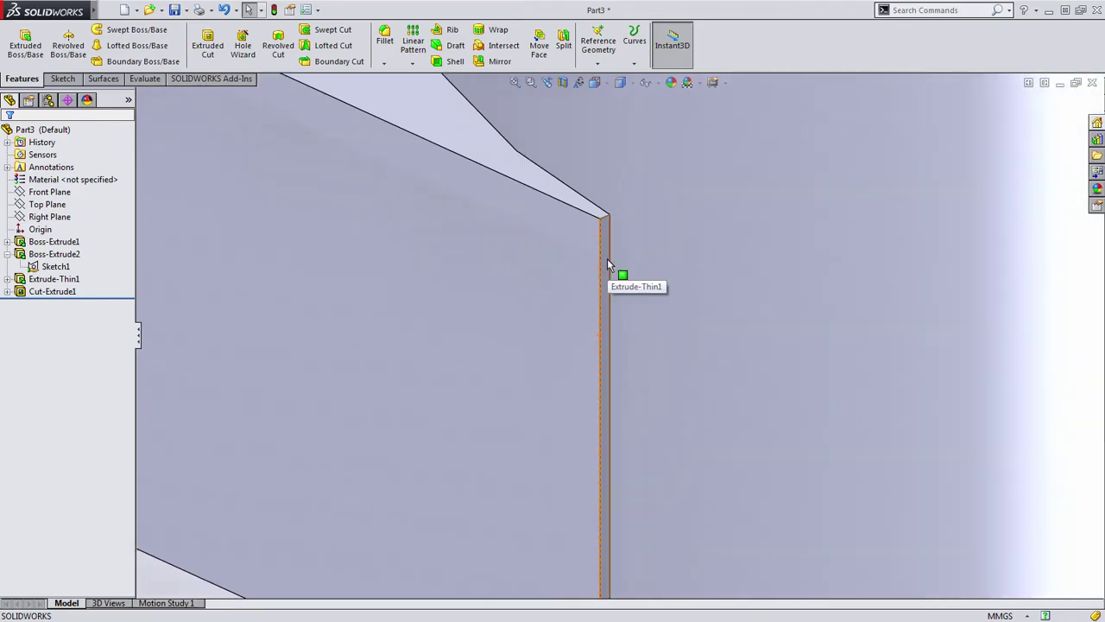
scroll(612, 232, up, 2)
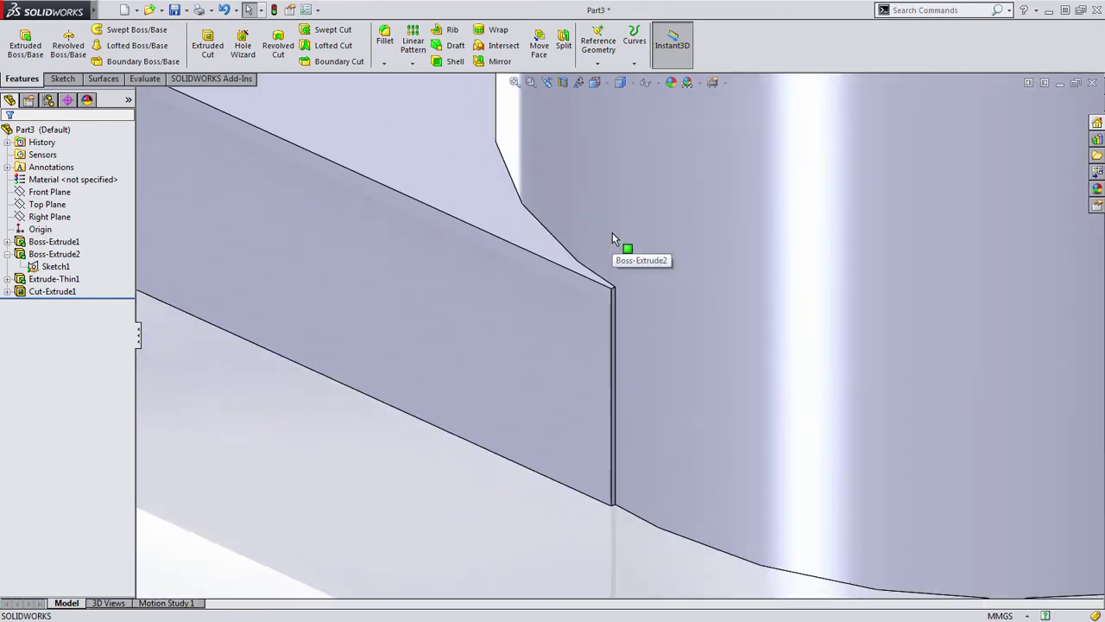
click(620, 82)
click(656, 147)
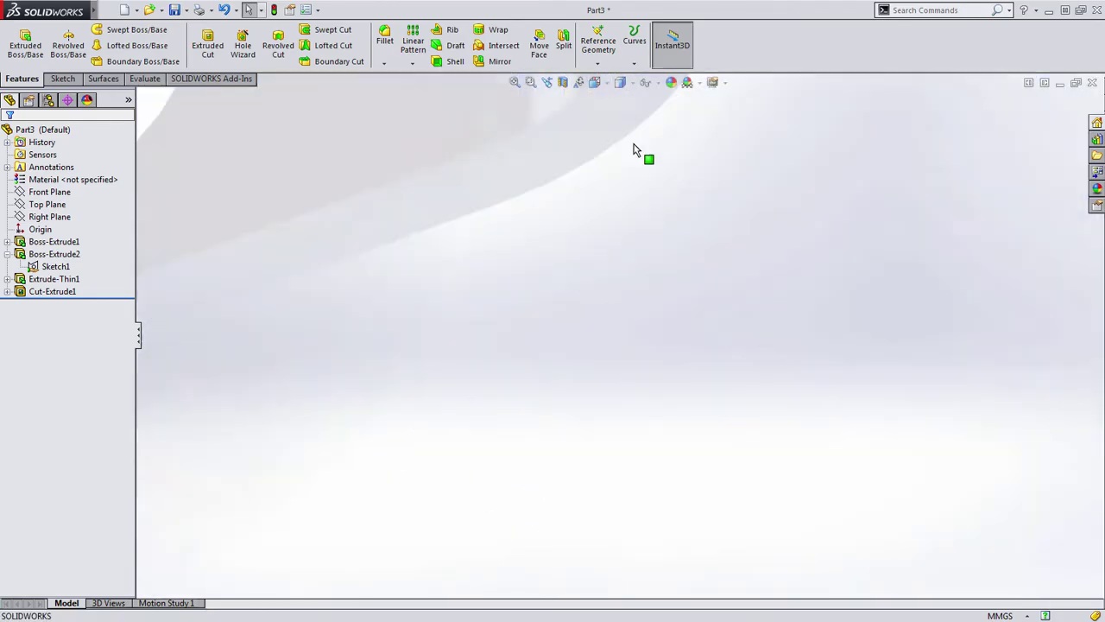
Reopen Cut-Extrude1, review and confirm its settings, then return to isometric view
click(52, 291)
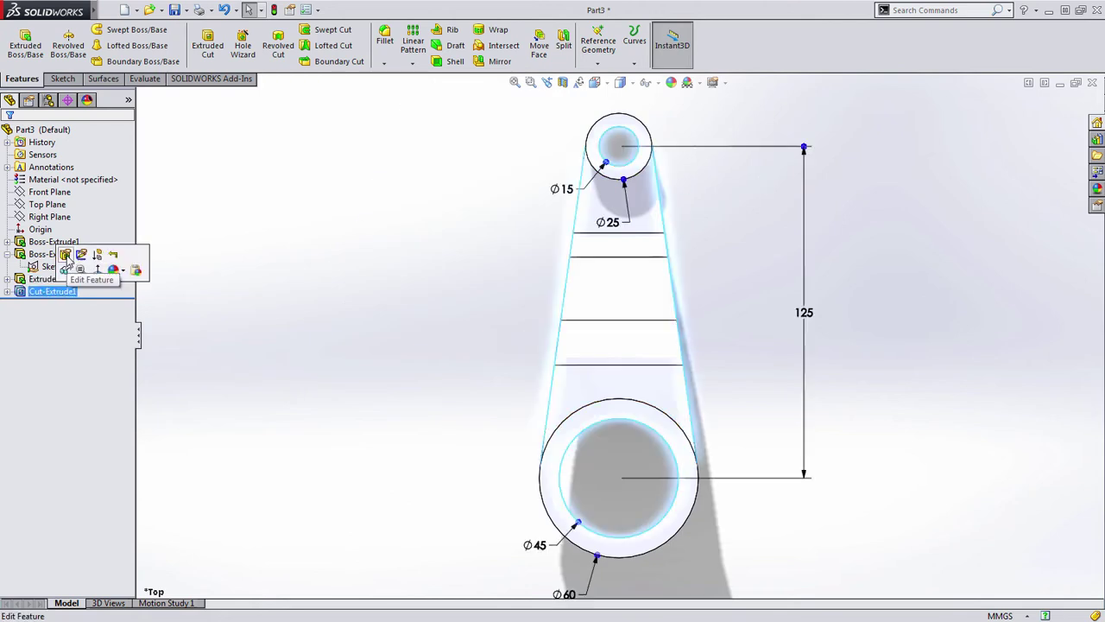
click(69, 255)
scroll(648, 153, down, 5)
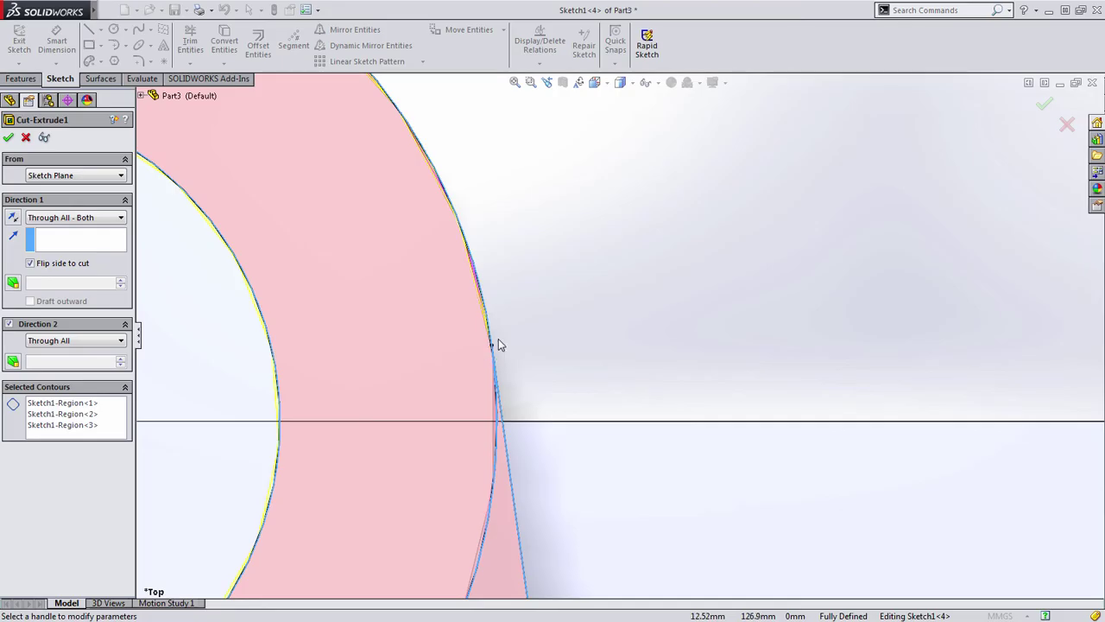
scroll(690, 330, up, 5)
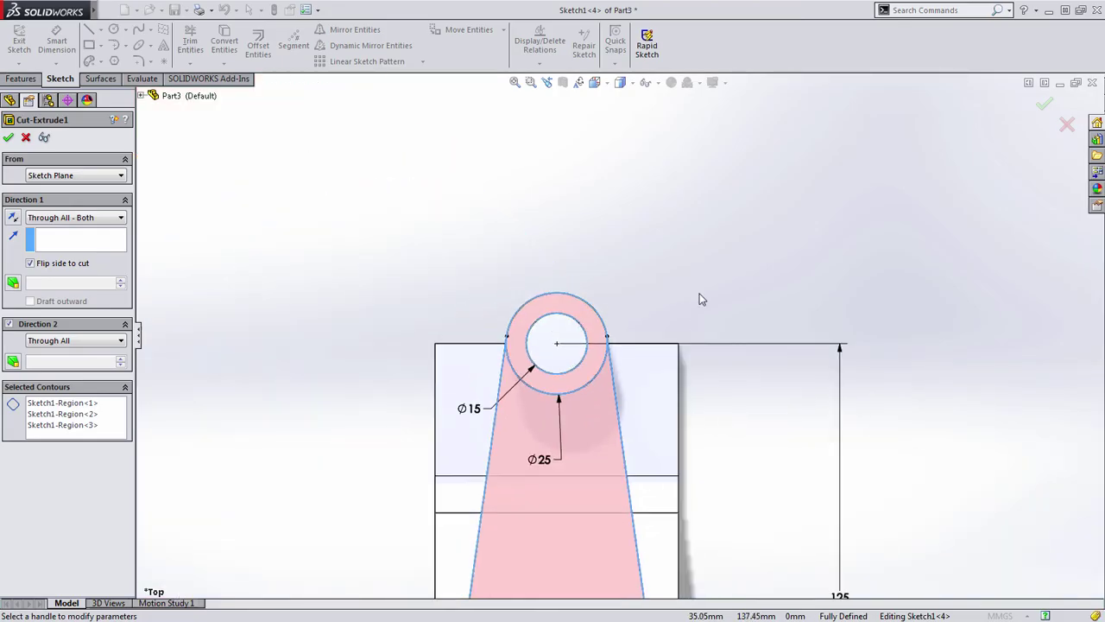
click(1044, 105)
key(ctrl+7)
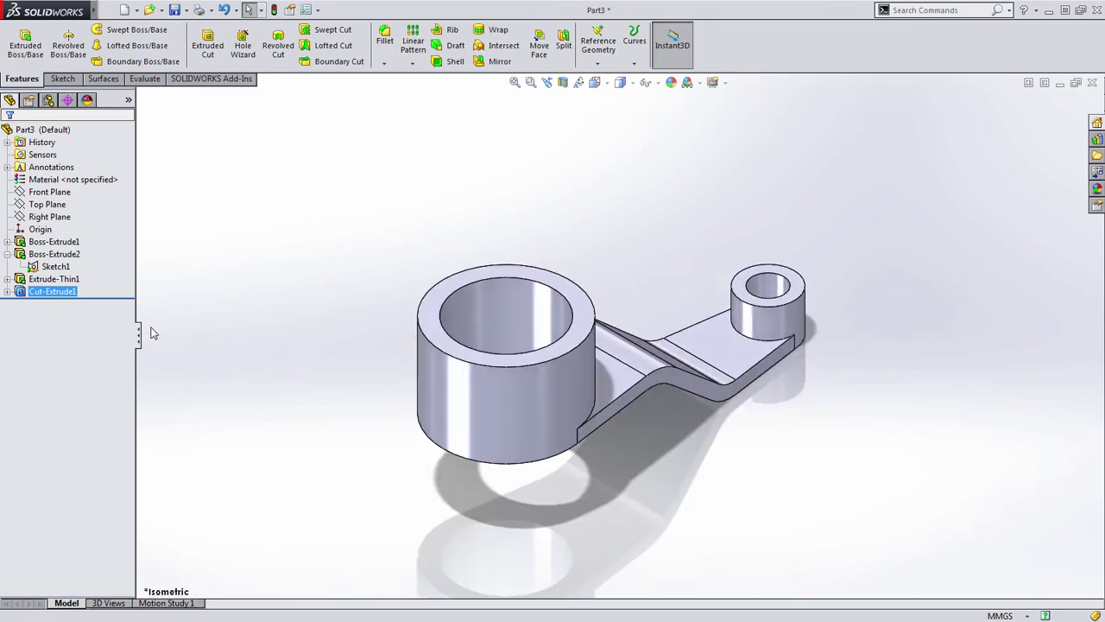
In Sketch2, draw a line from the 40 segment's end to the small boss's corner
click(255, 271)
click(7, 279)
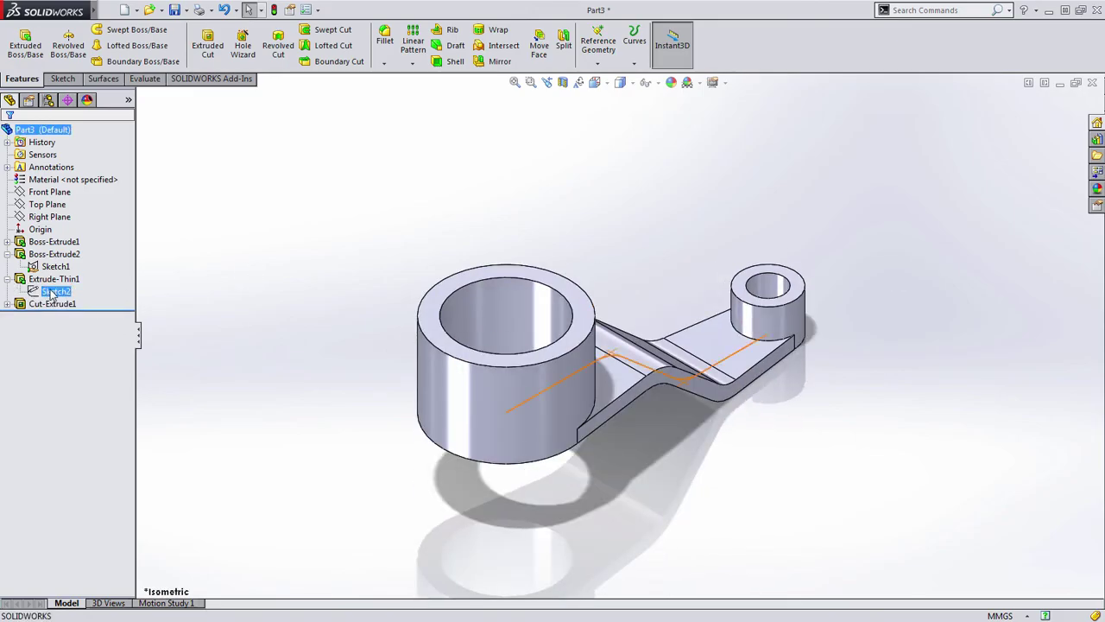
click(56, 291)
click(69, 262)
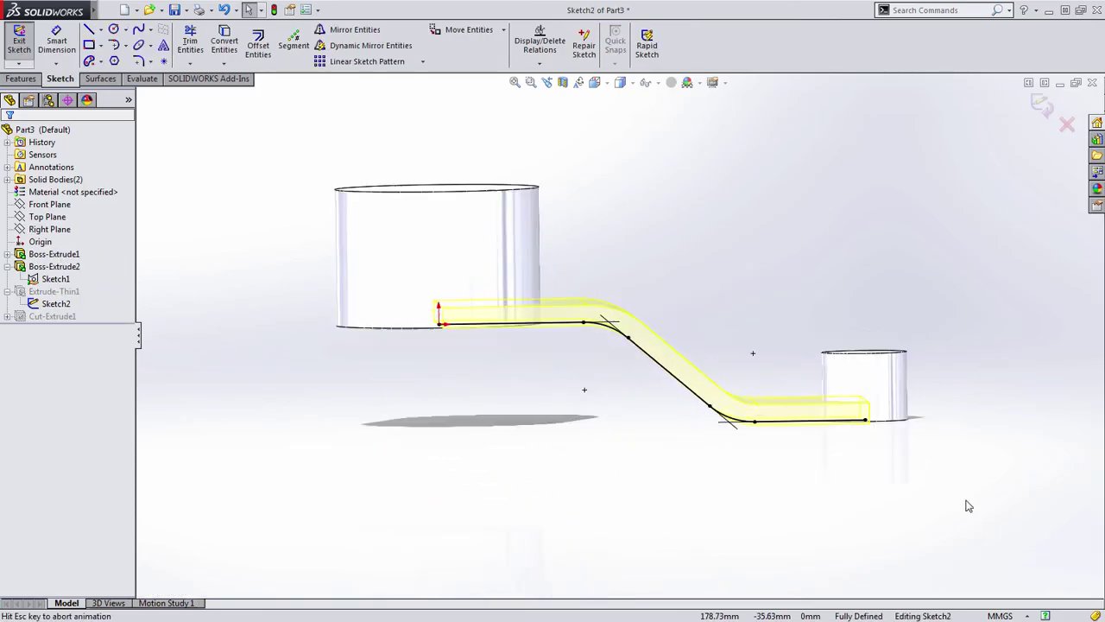
scroll(964, 504, down, 5)
key(s)
click(927, 302)
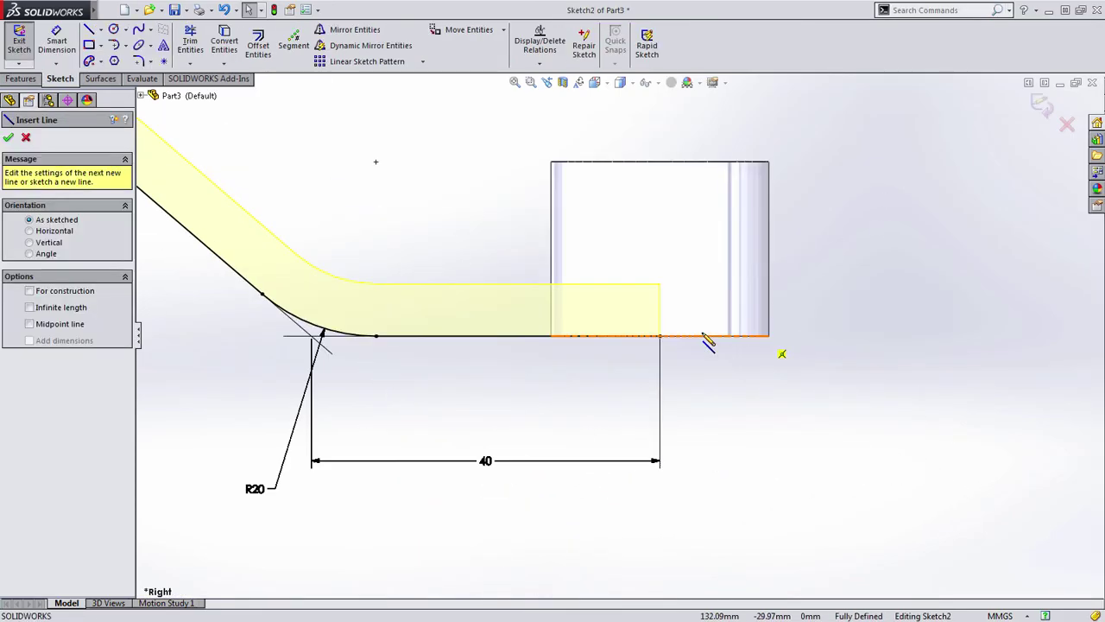
click(661, 335)
click(768, 335)
key(Escape)
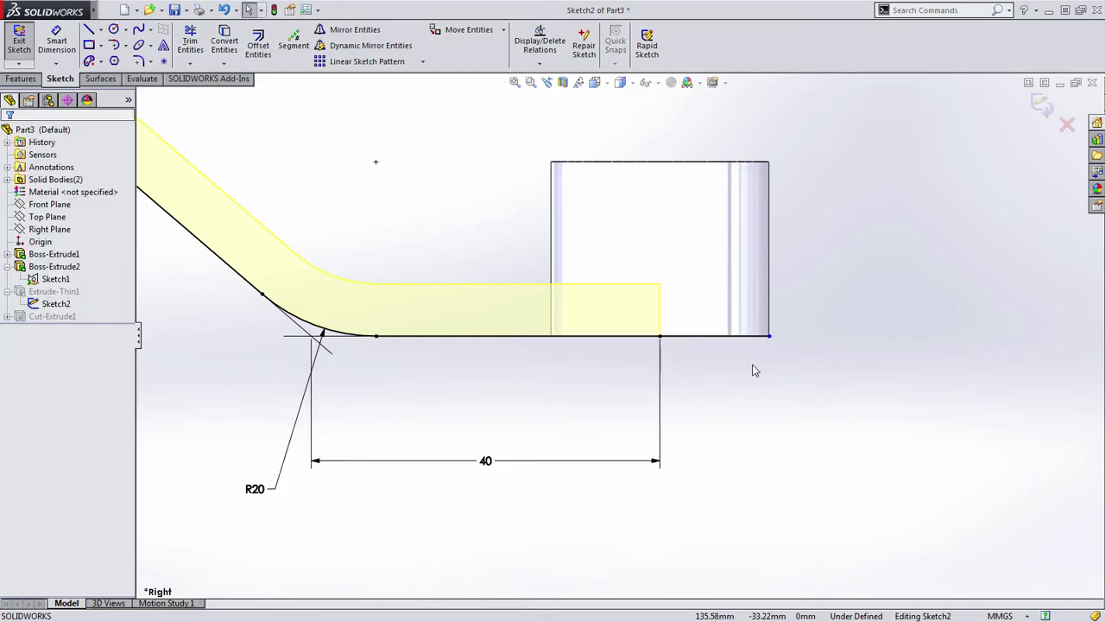
Exit Sketch2 to rebuild the part, then orbit to inspect the thin wall's end edge
scroll(804, 361, up, 1)
scroll(803, 361, up, 5)
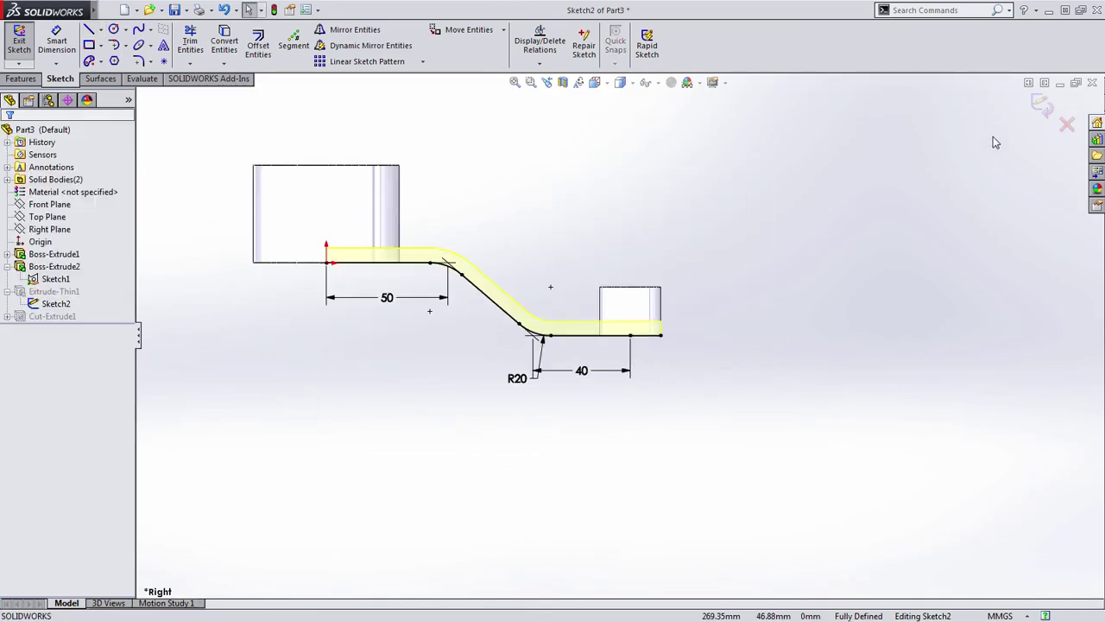
click(1043, 106)
mouse_move(609, 293)
middle_down()
mouse_move(606, 283)
mouse_move(636, 348)
mouse_move(682, 387)
middle_up()
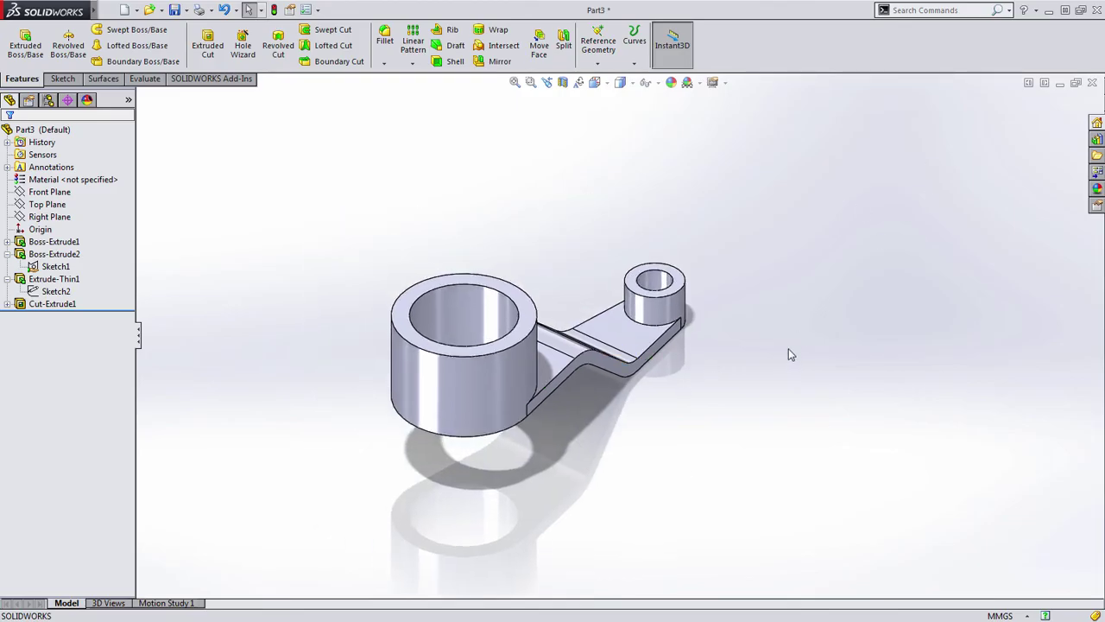
middle_drag(787, 356, 777, 320)
scroll(695, 359, down, 8)
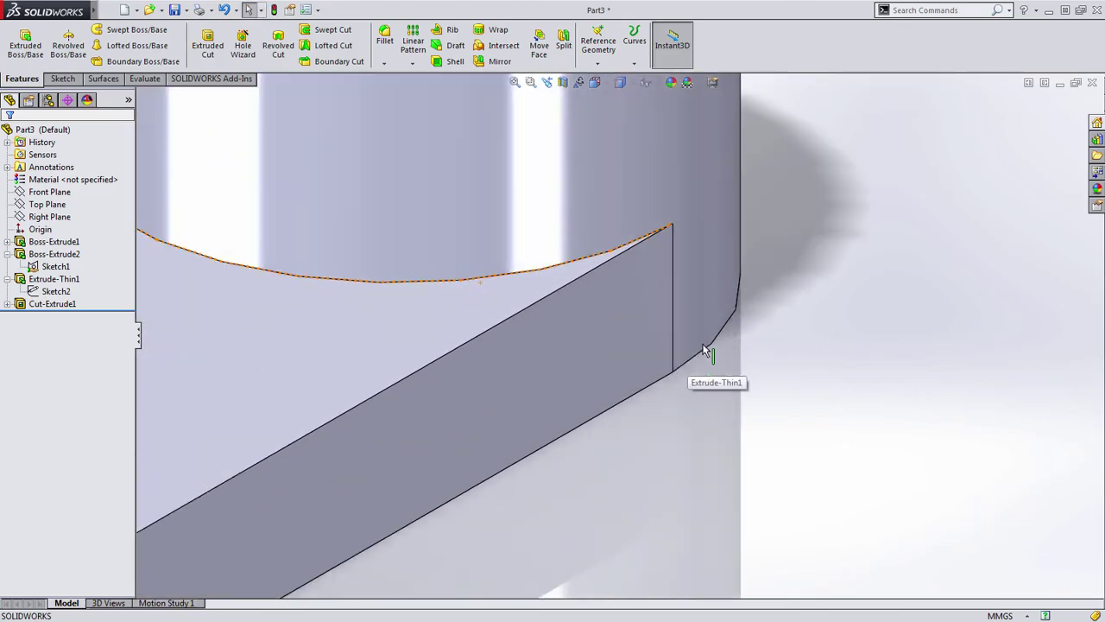
middle_drag(702, 342, 671, 234)
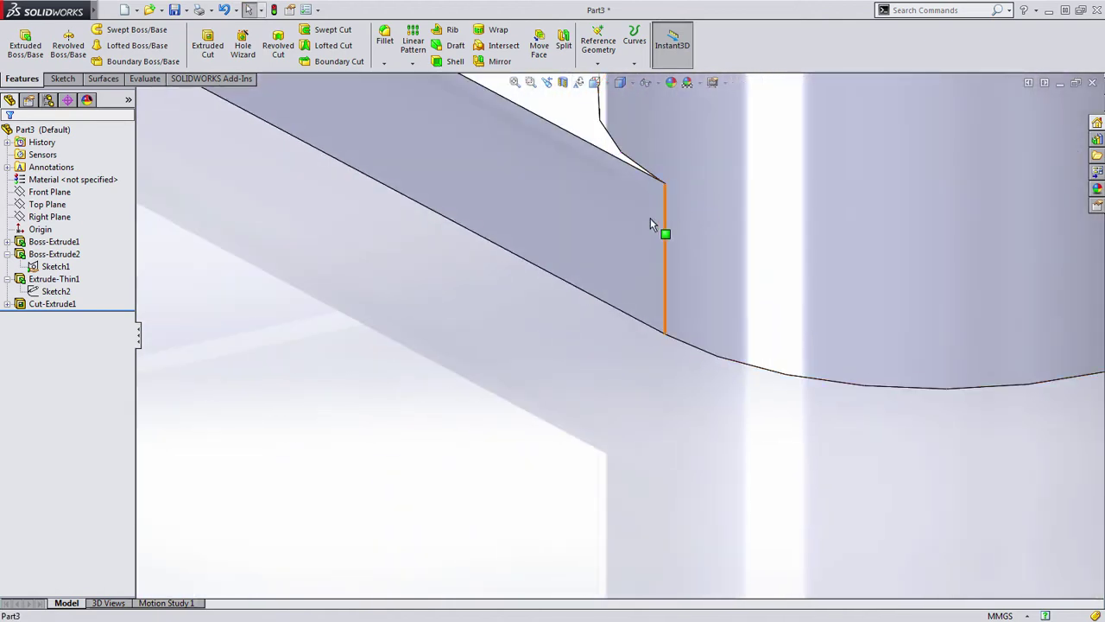
Start a new sketch on the Right Plane
key(f)
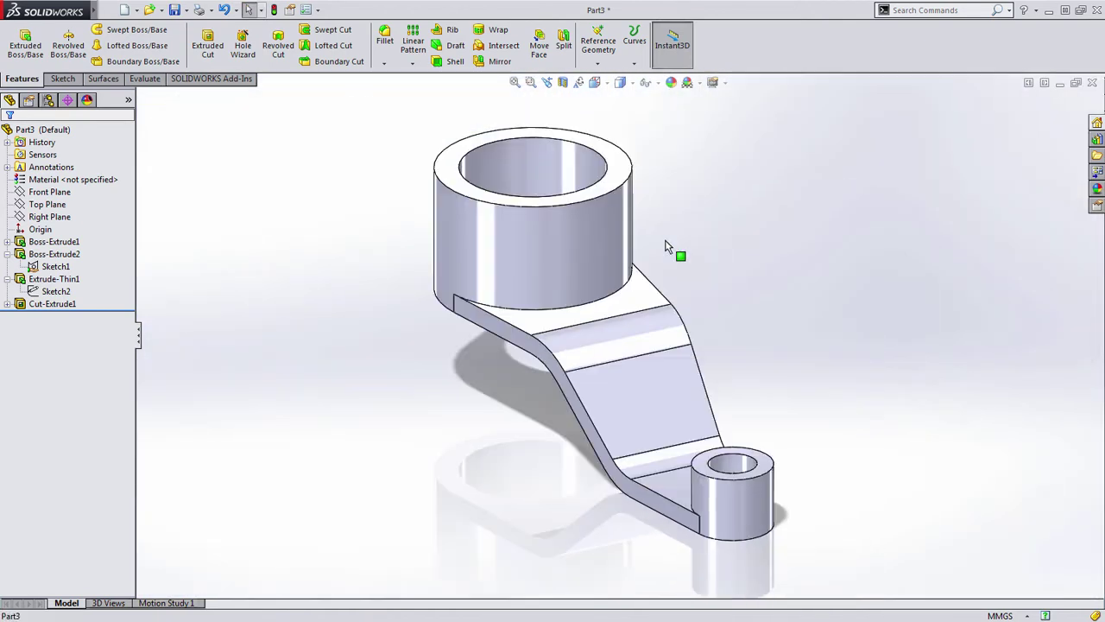
middle_drag(693, 251, 744, 239)
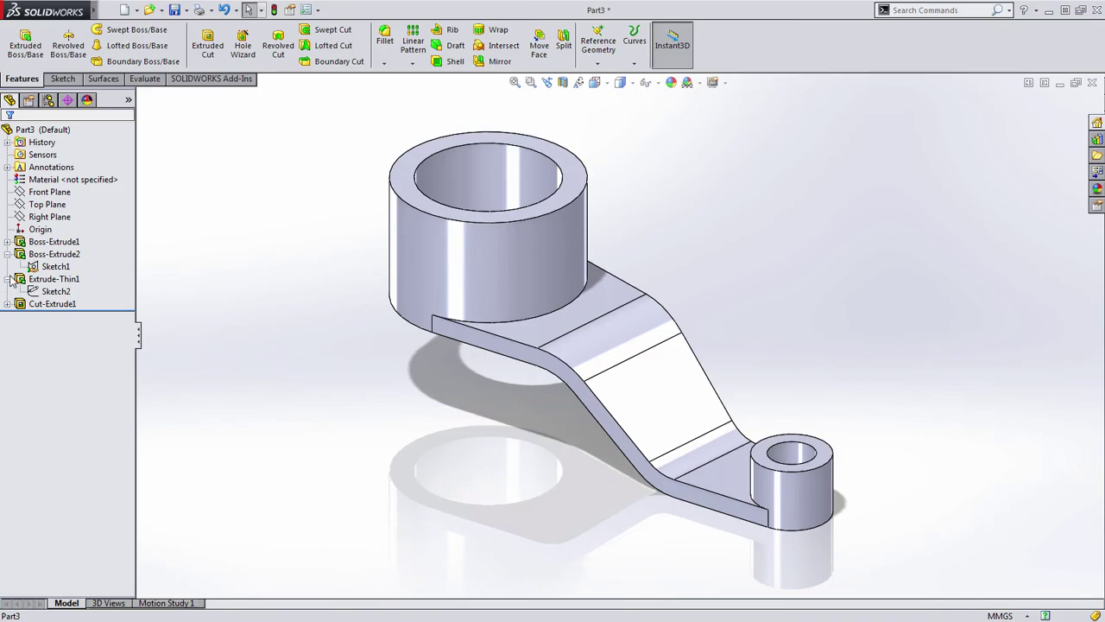
click(42, 129)
click(51, 216)
click(66, 198)
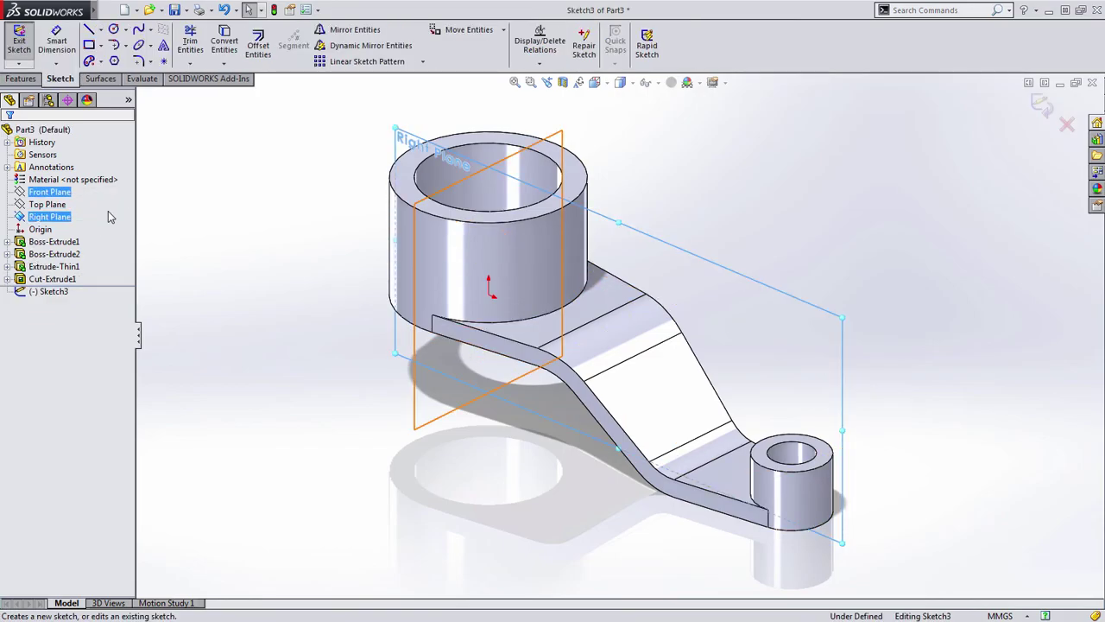
Draw horizontal lines along the top edges of the large and small bosses
key(s)
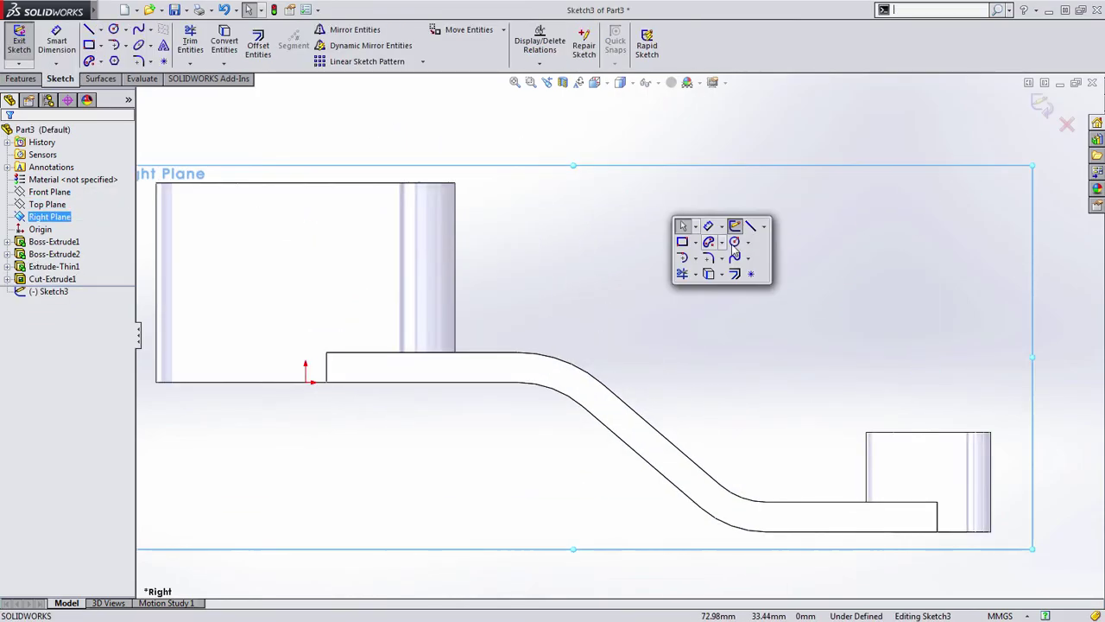
click(747, 226)
click(304, 183)
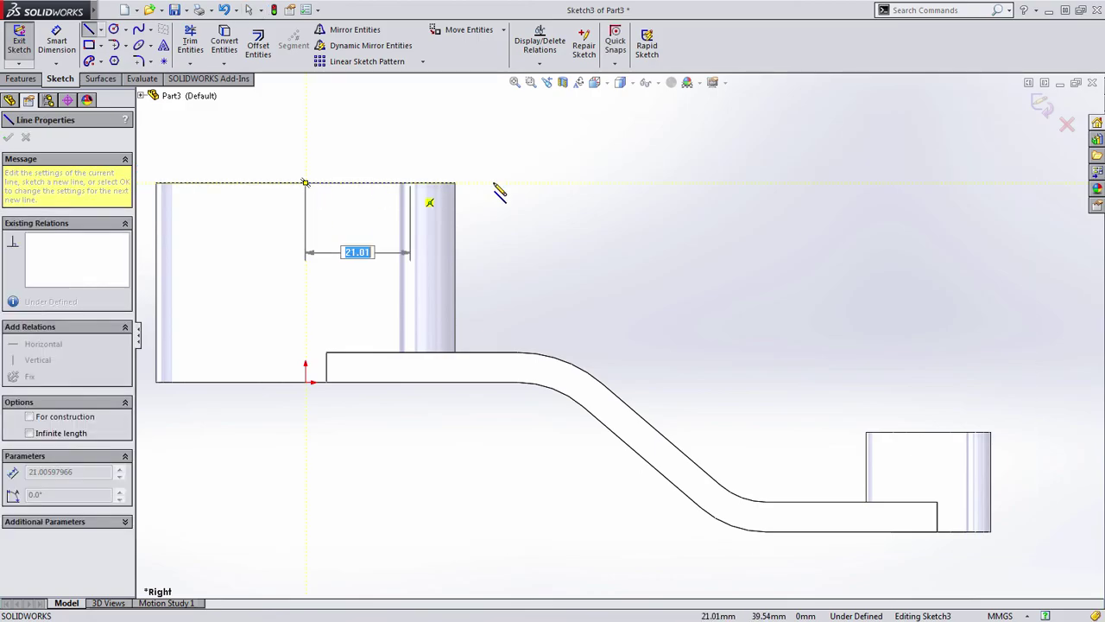
click(553, 183)
key(Escape)
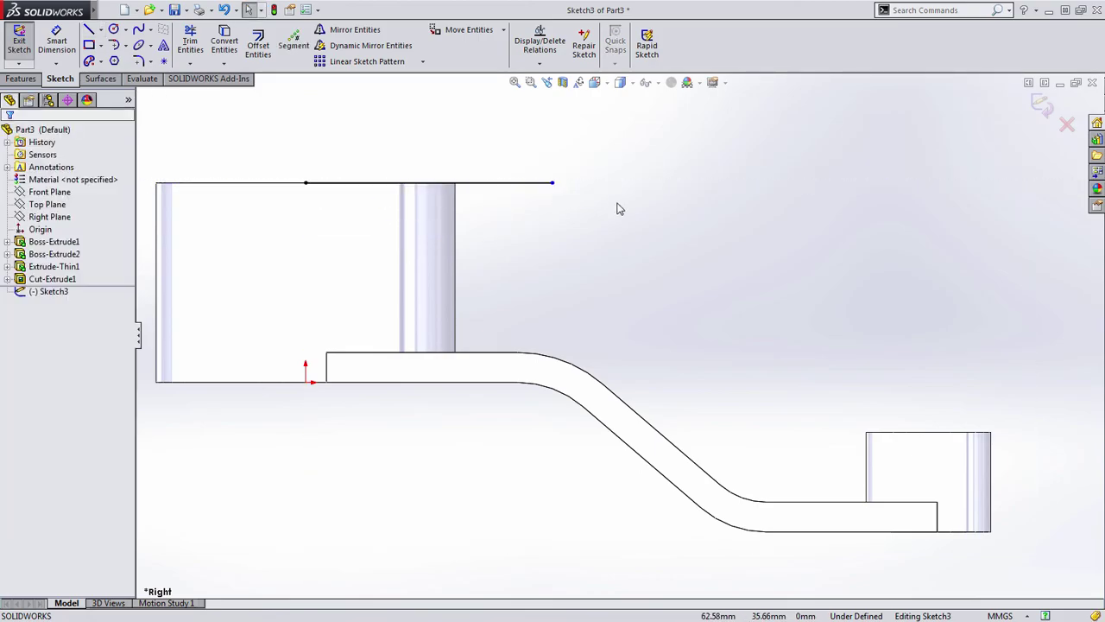
key(s)
click(736, 174)
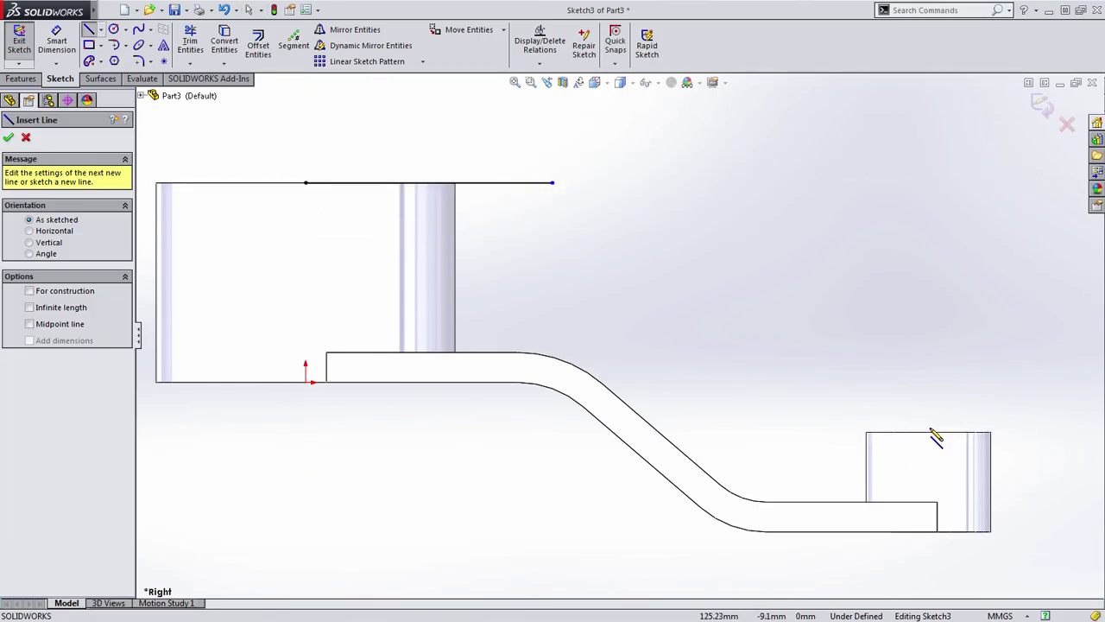
click(928, 432)
click(798, 432)
key(Escape)
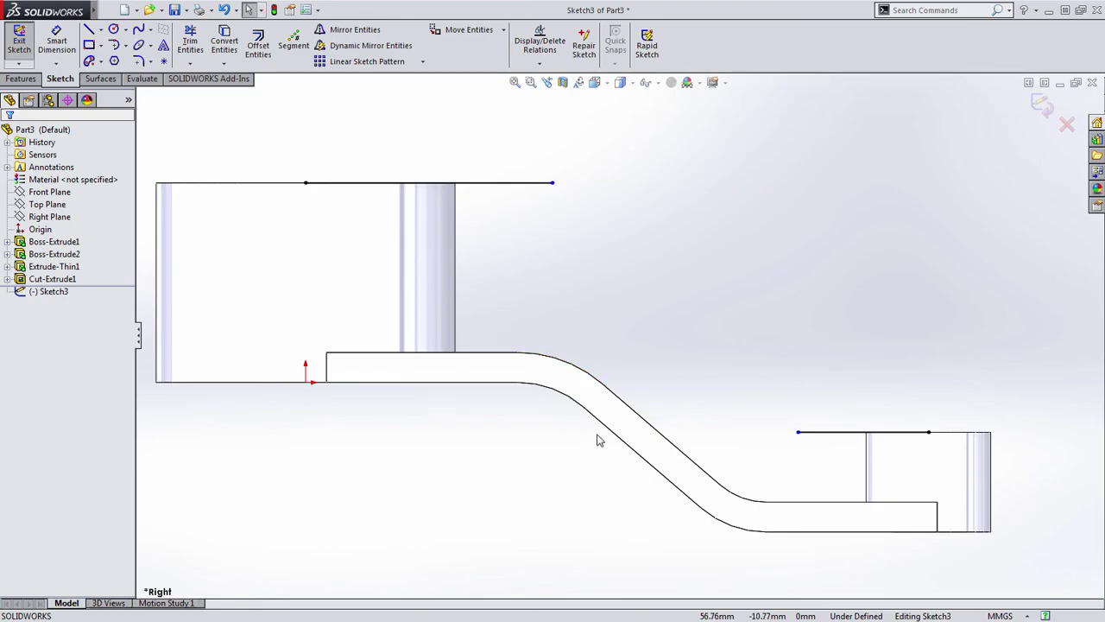
Offset the slanted edge by 25 mm to link the two top lines
key(s)
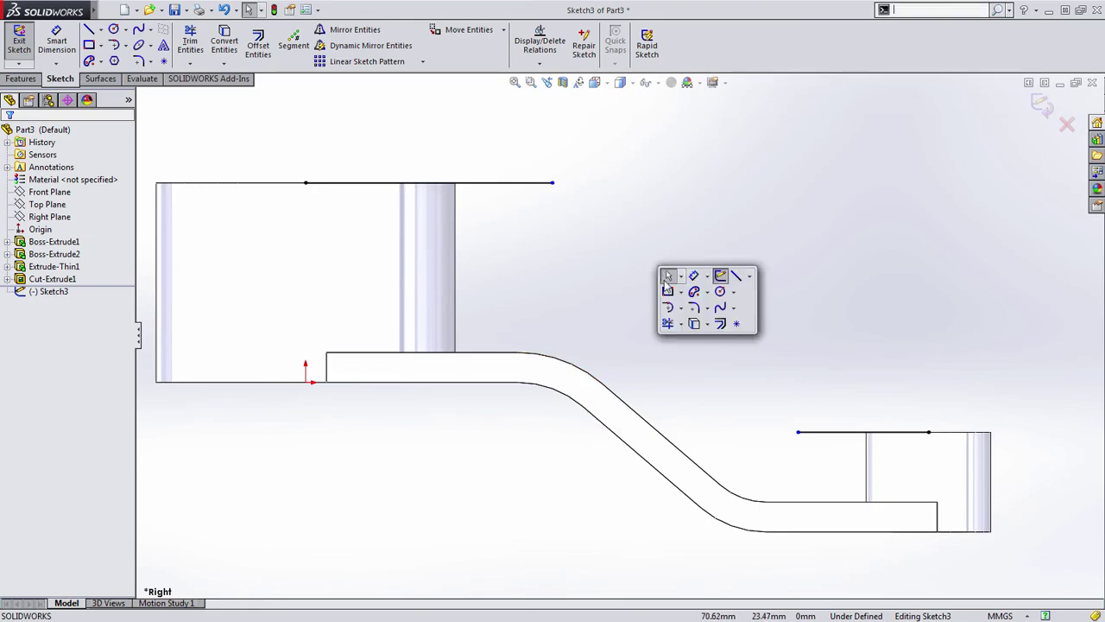
click(720, 324)
click(623, 443)
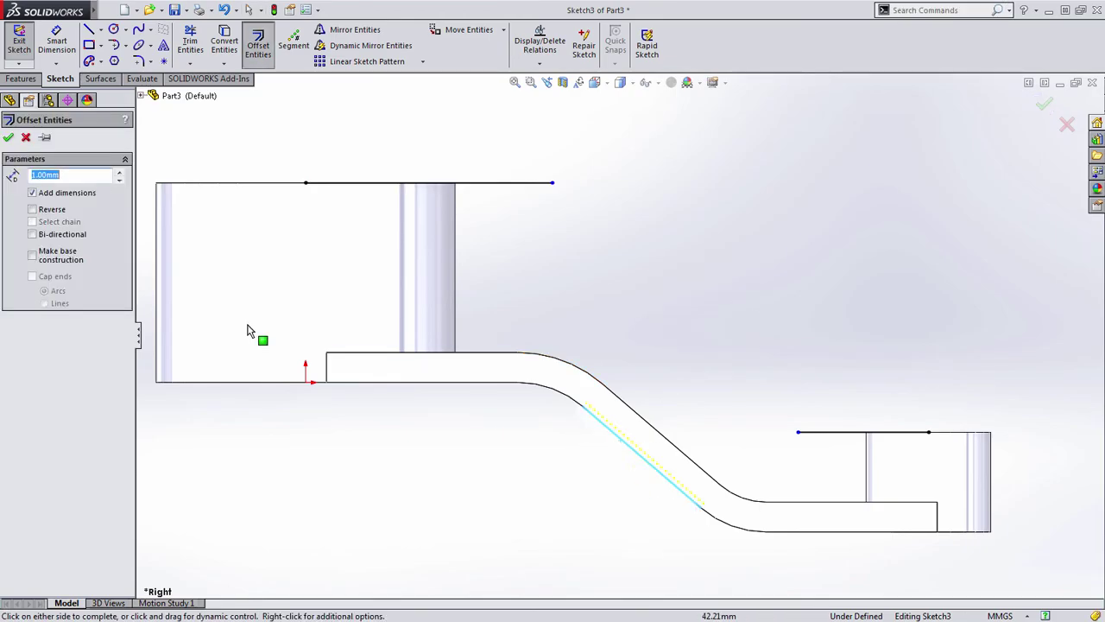
text(25)
key(Return)
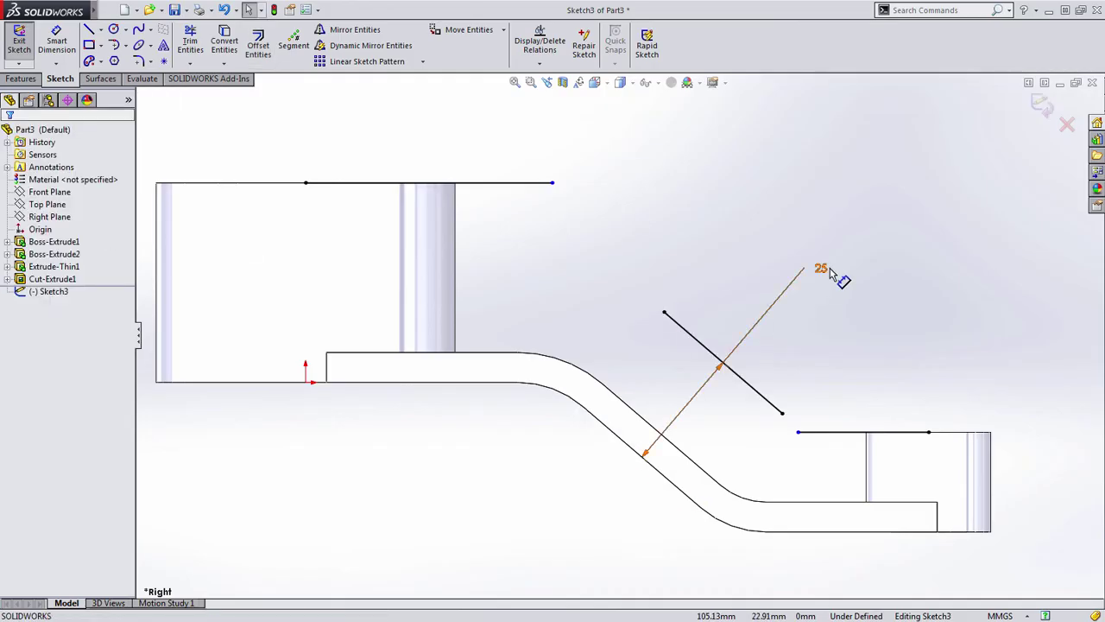
drag(822, 270, 679, 419)
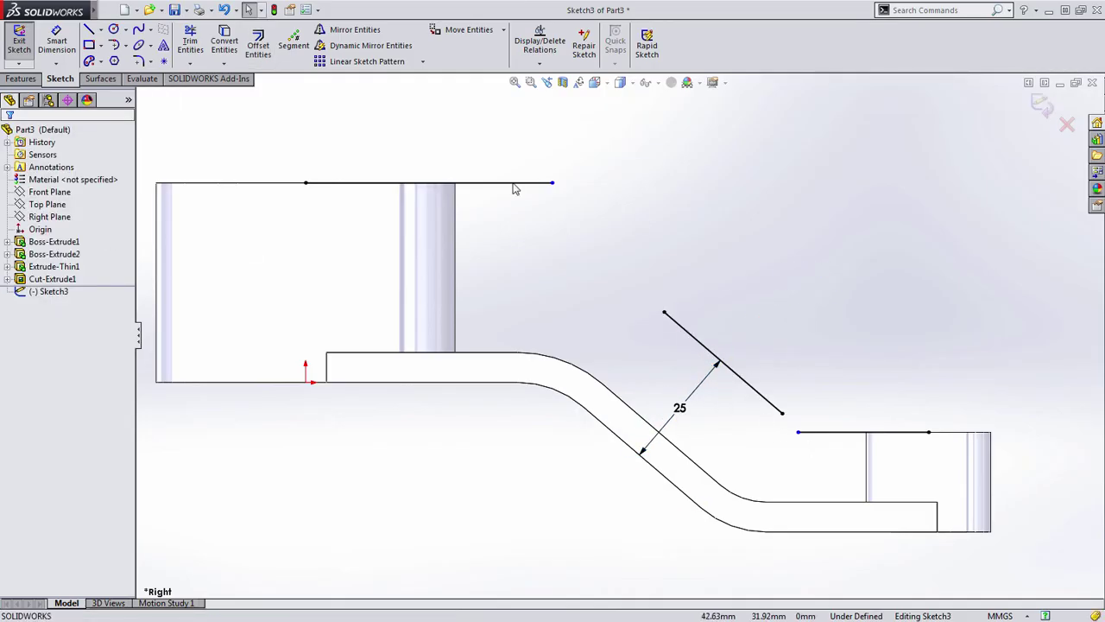
Round both corners of the profile with R20 sketch fillets and exit Sketch3
key(s)
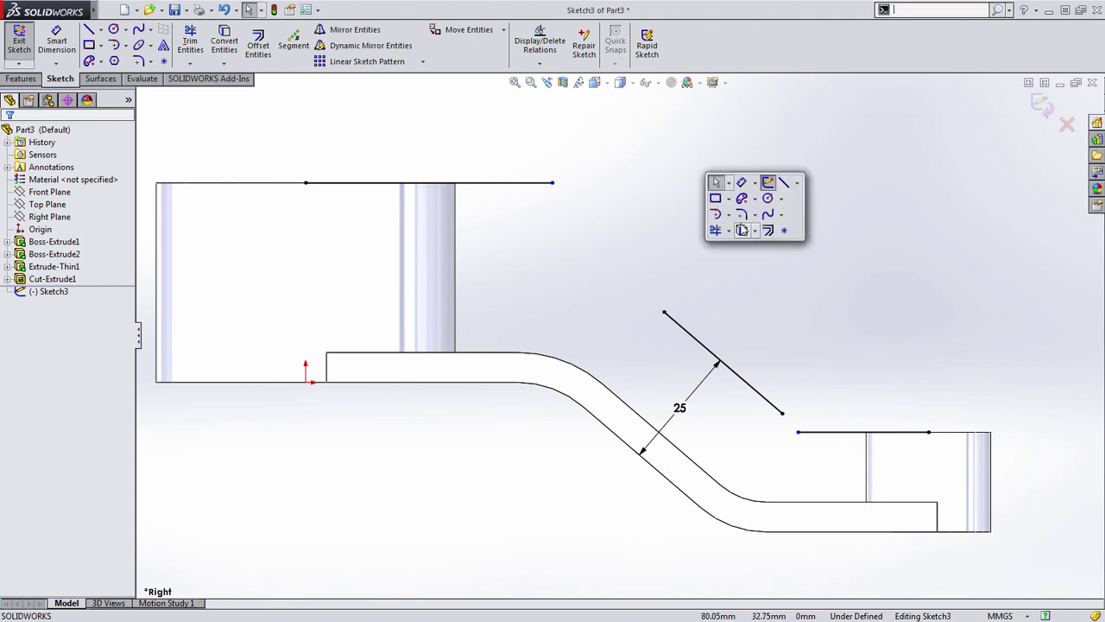
click(733, 216)
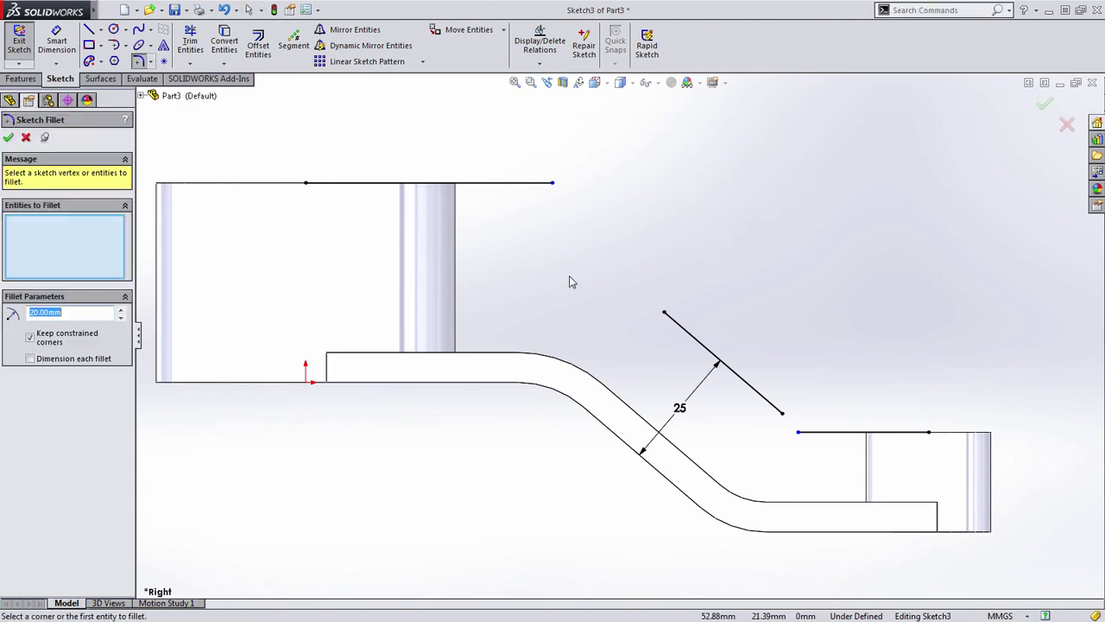
click(427, 183)
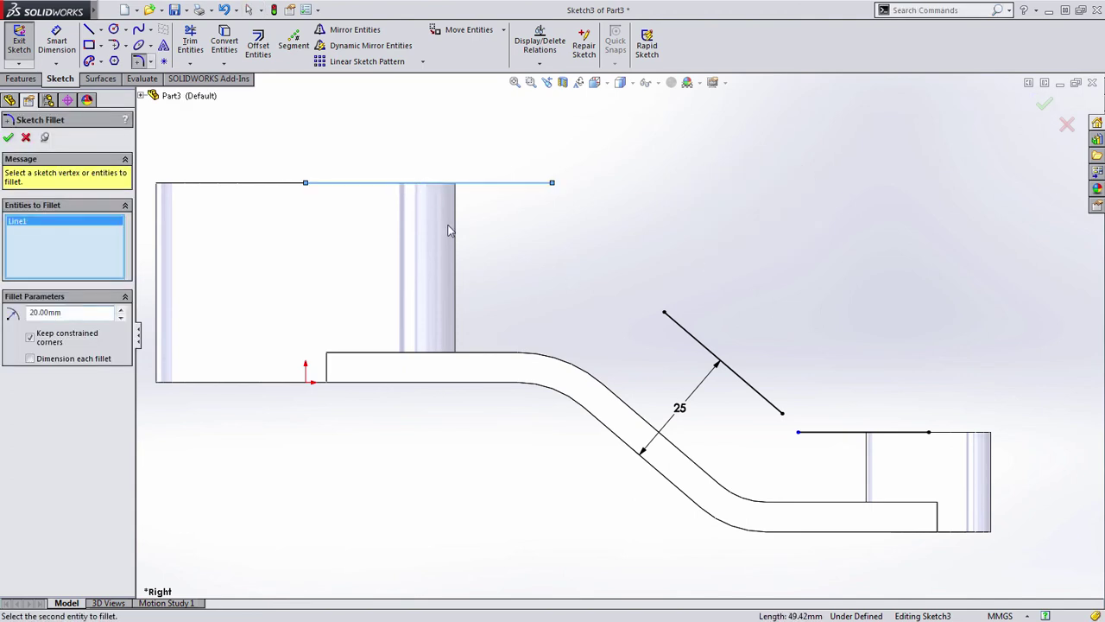
click(680, 325)
click(750, 397)
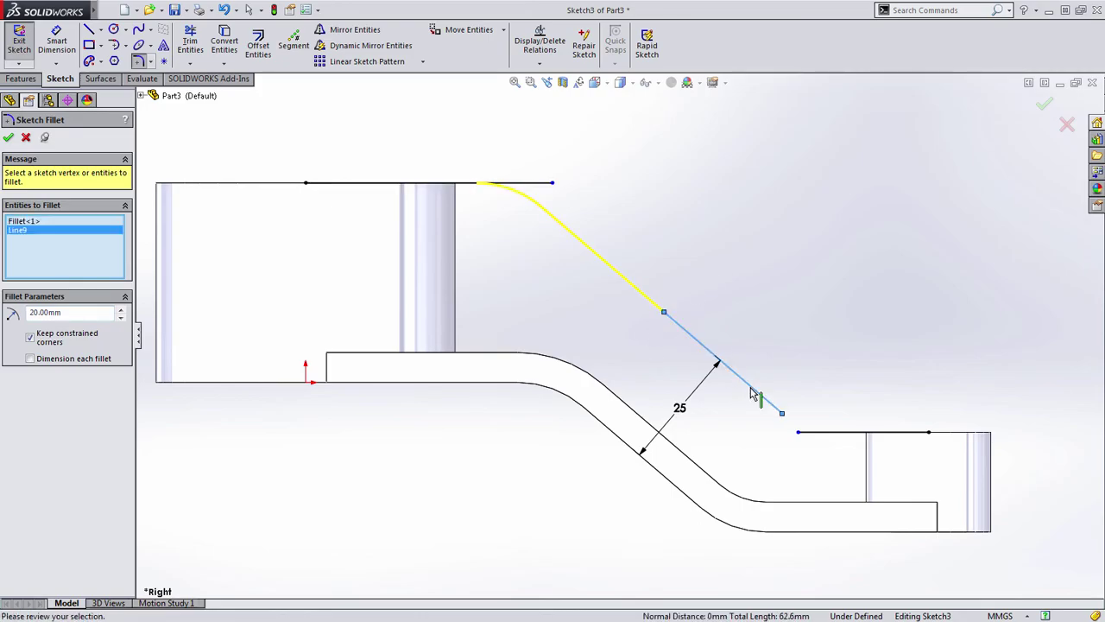
click(854, 432)
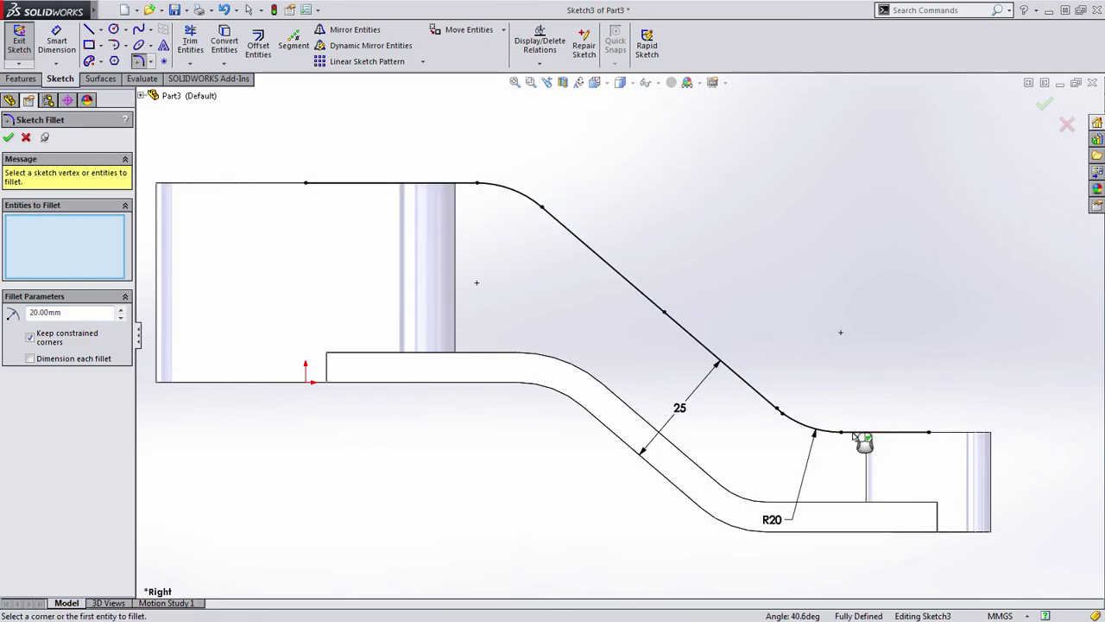
key(Return)
key(ctrl+7)
scroll(758, 344, up, 3)
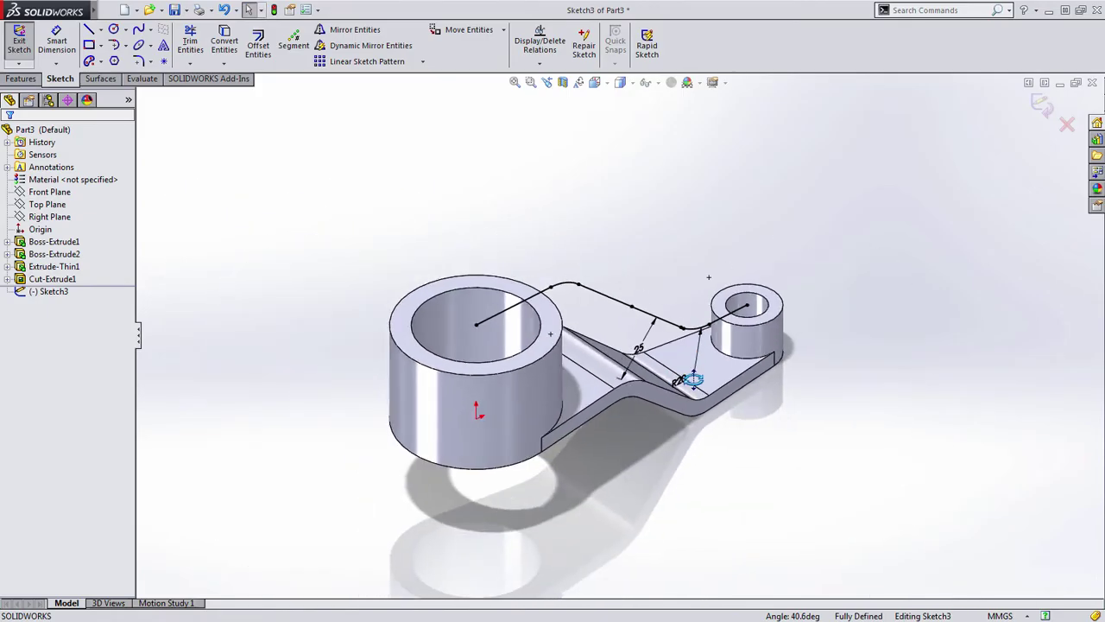
key(ctrl+b)
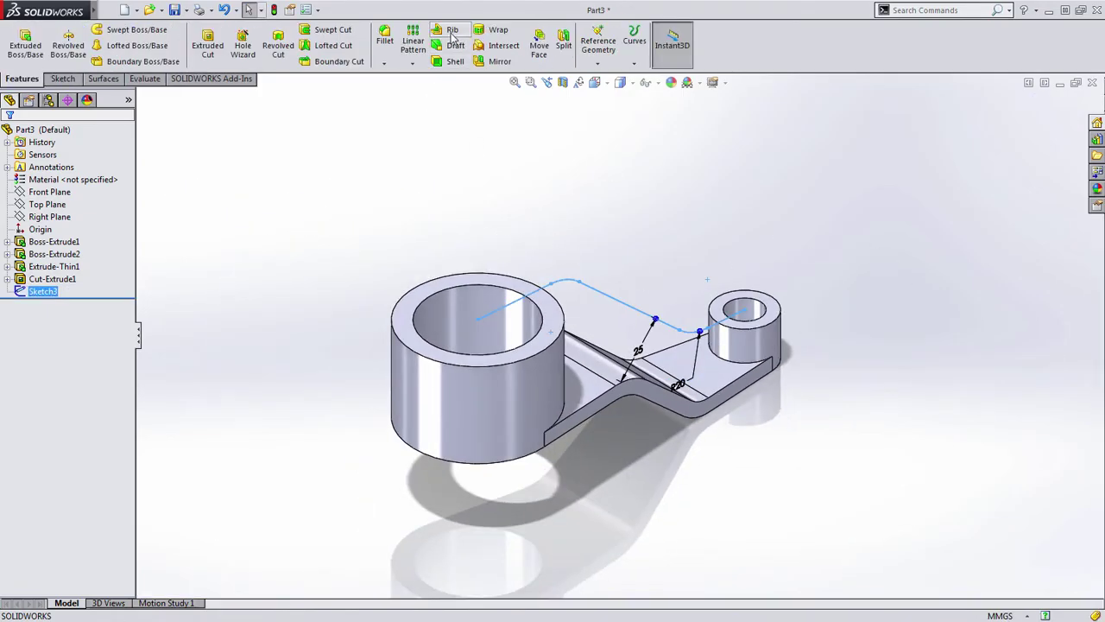
Create Rib1, 6 mm thick, from Sketch3 between the large and small bosses
click(447, 30)
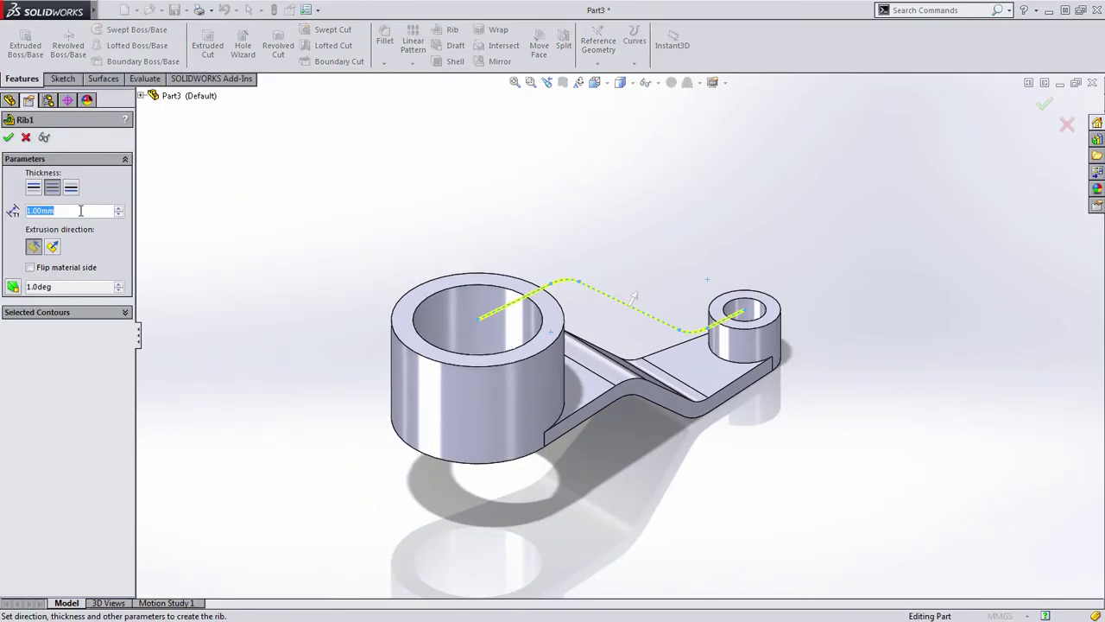
text(6)
key(Return)
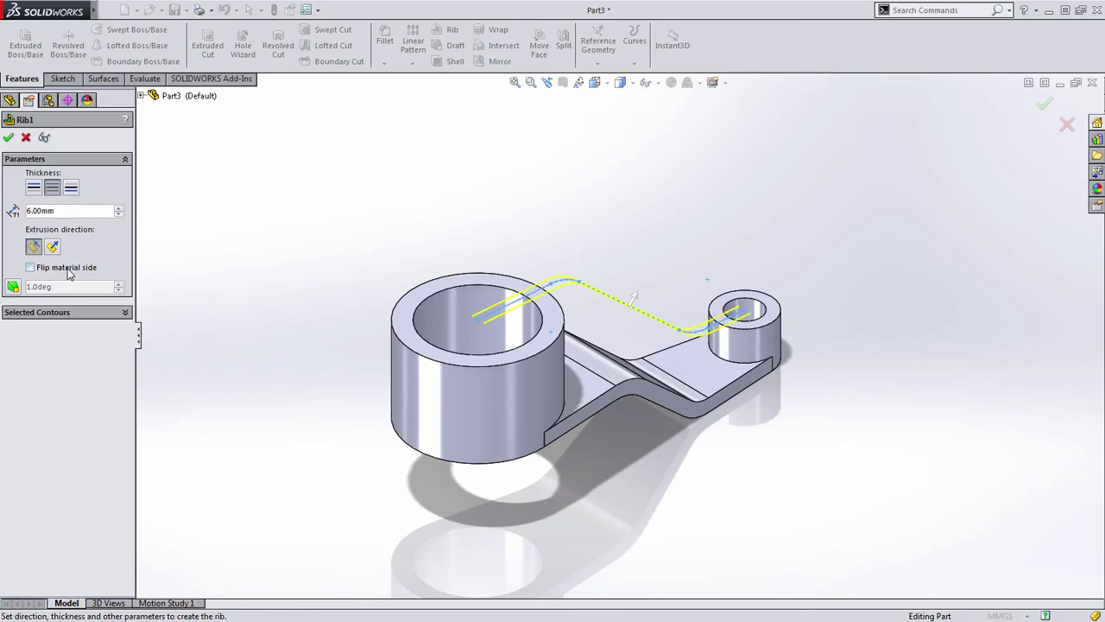
middle_drag(649, 294, 656, 254)
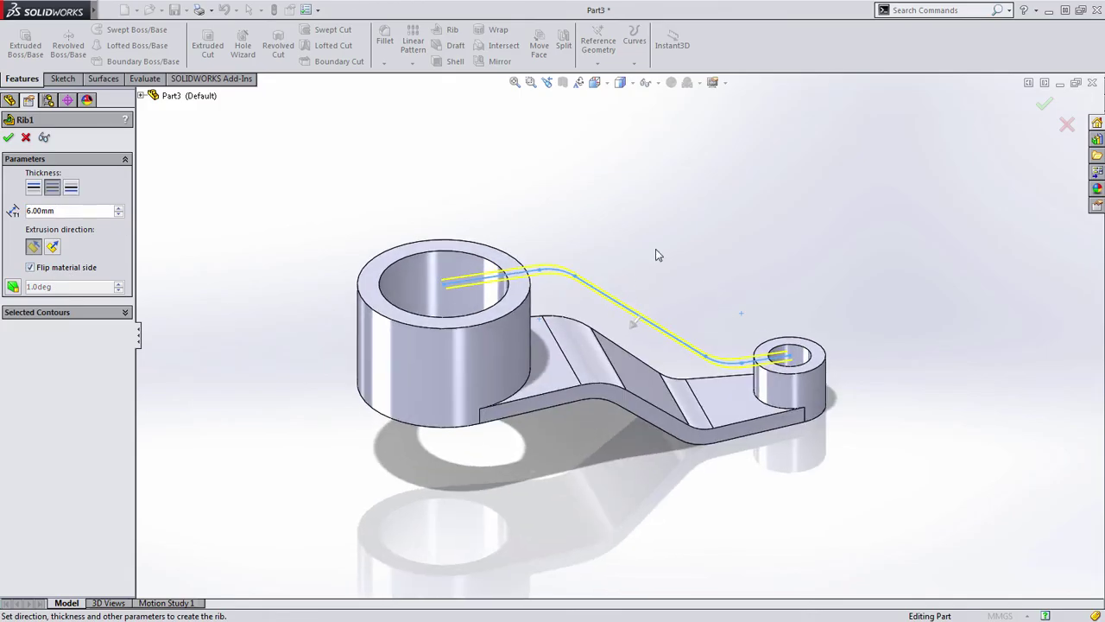
click(1045, 105)
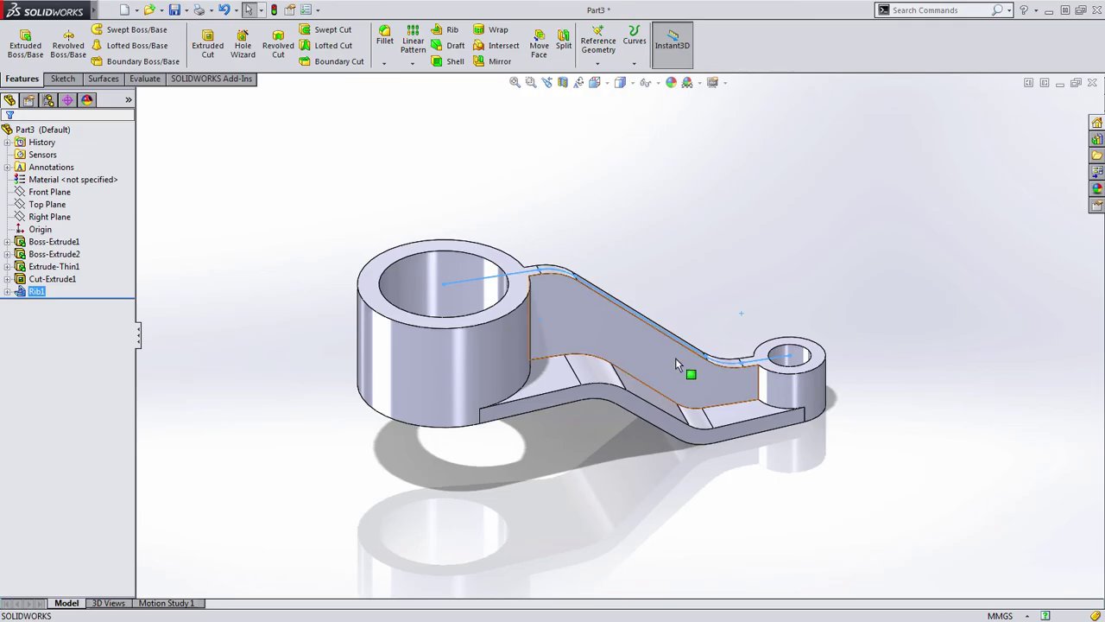
middle_drag(898, 377, 562, 354)
middle_drag(676, 338, 420, 437)
Open the Hole Wizard and configure an ANSI Metric M10x1.25 tapped hole ending Up To Next
scroll(438, 424, down, 3)
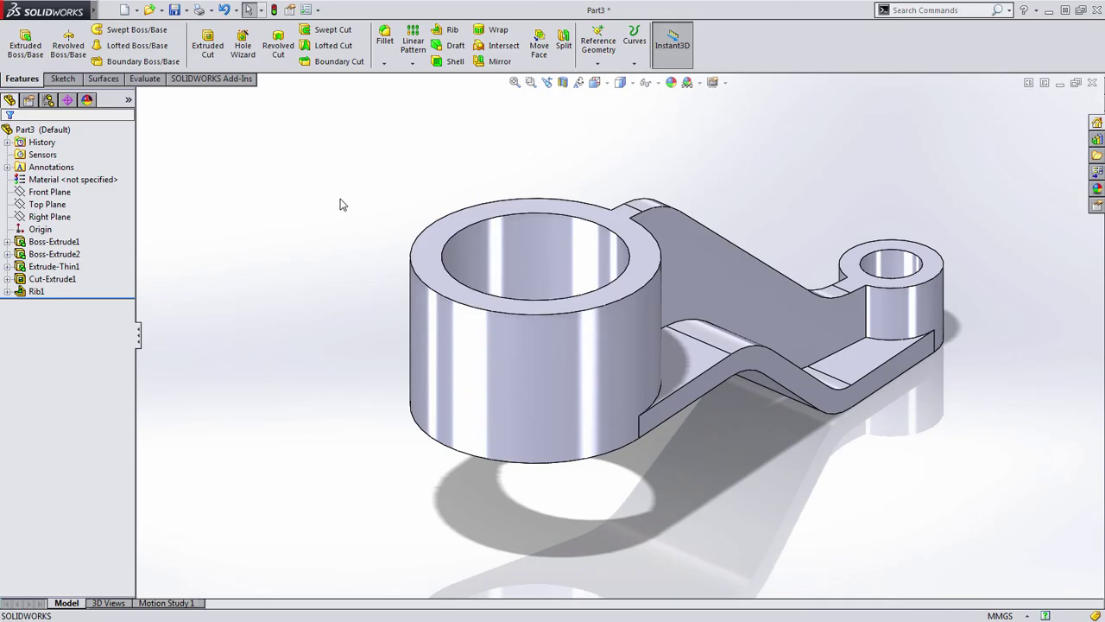
click(243, 45)
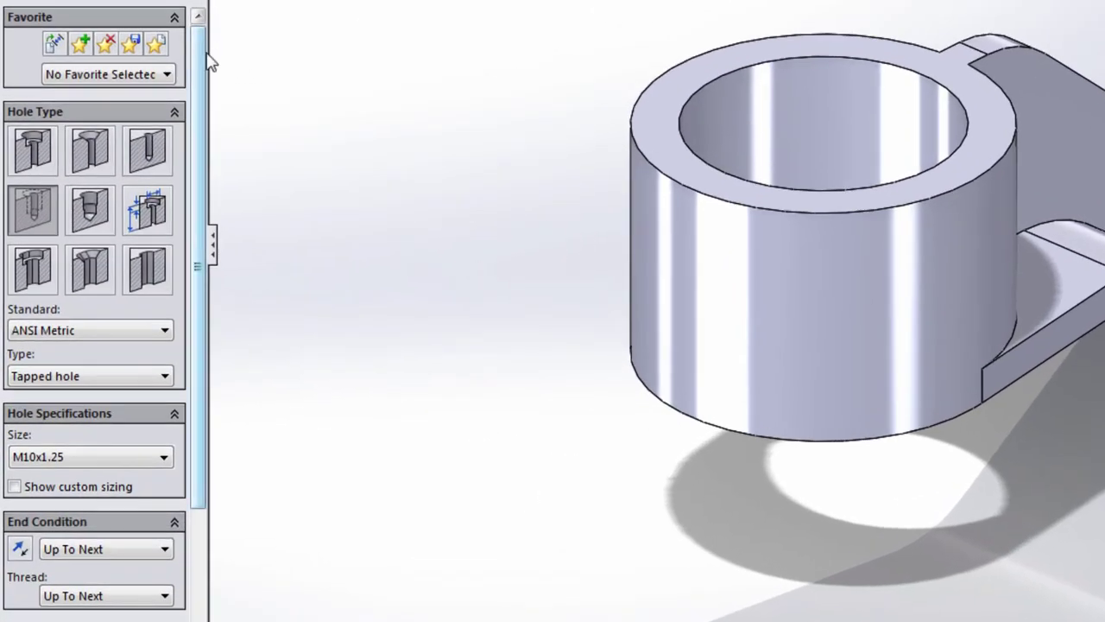
drag(186, 92, 187, 153)
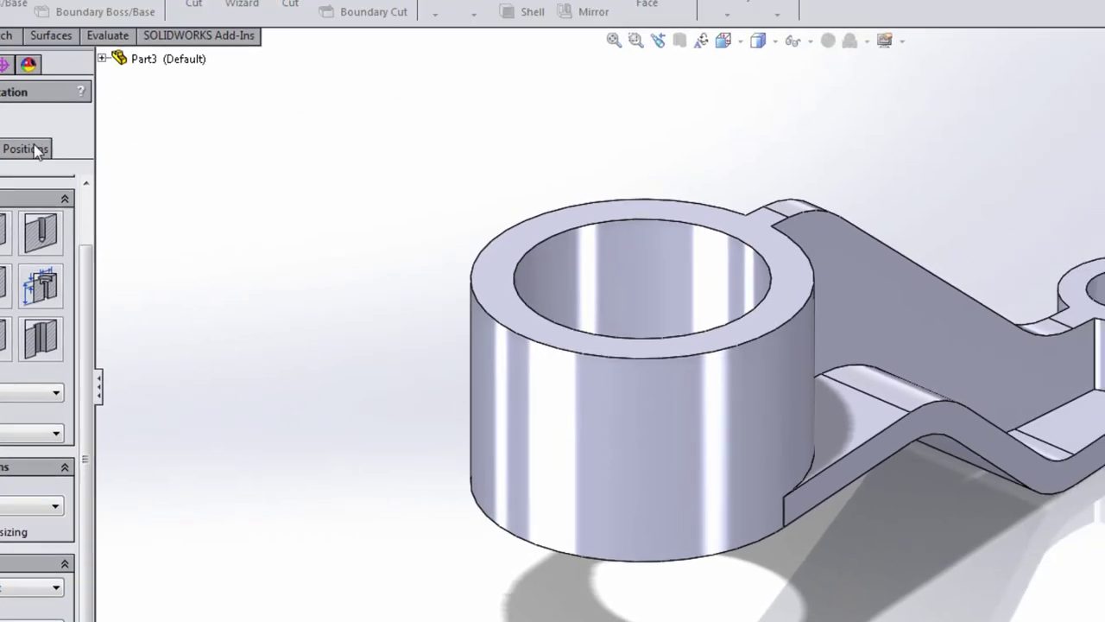
Place the hole's centre point on the large cylinder's outer face
click(95, 23)
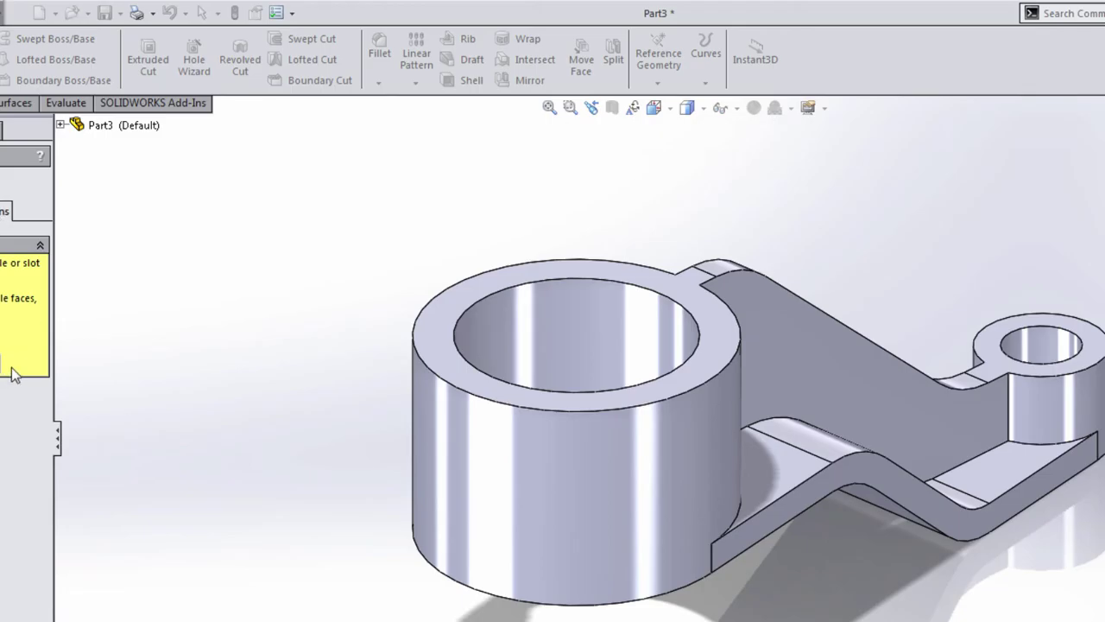
click(470, 456)
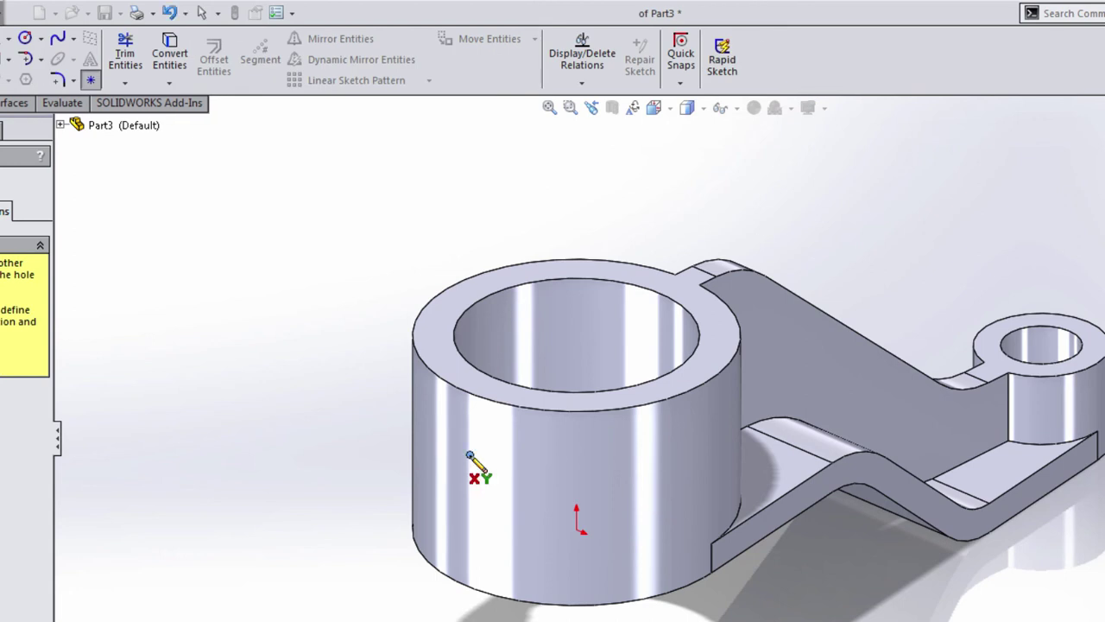
click(469, 475)
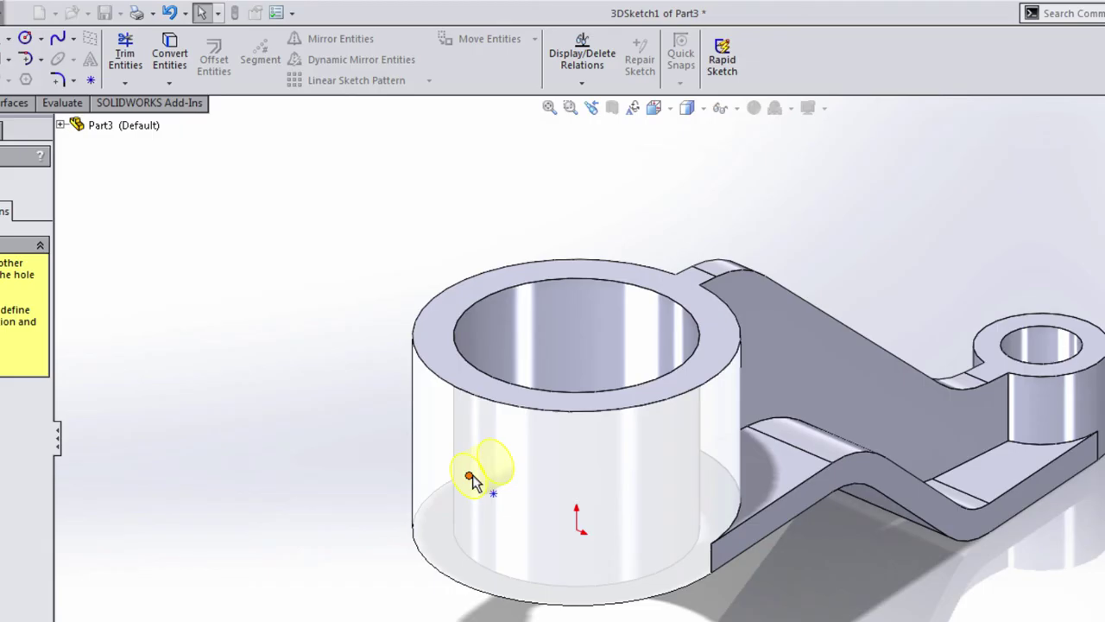
click(467, 473)
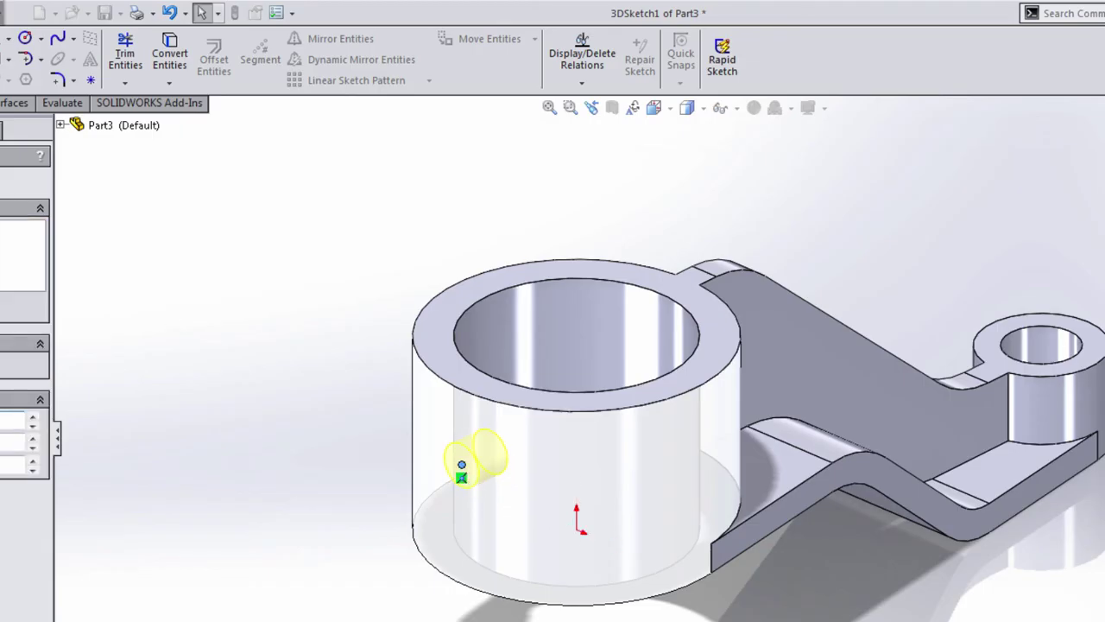
ctrl+click(462, 466)
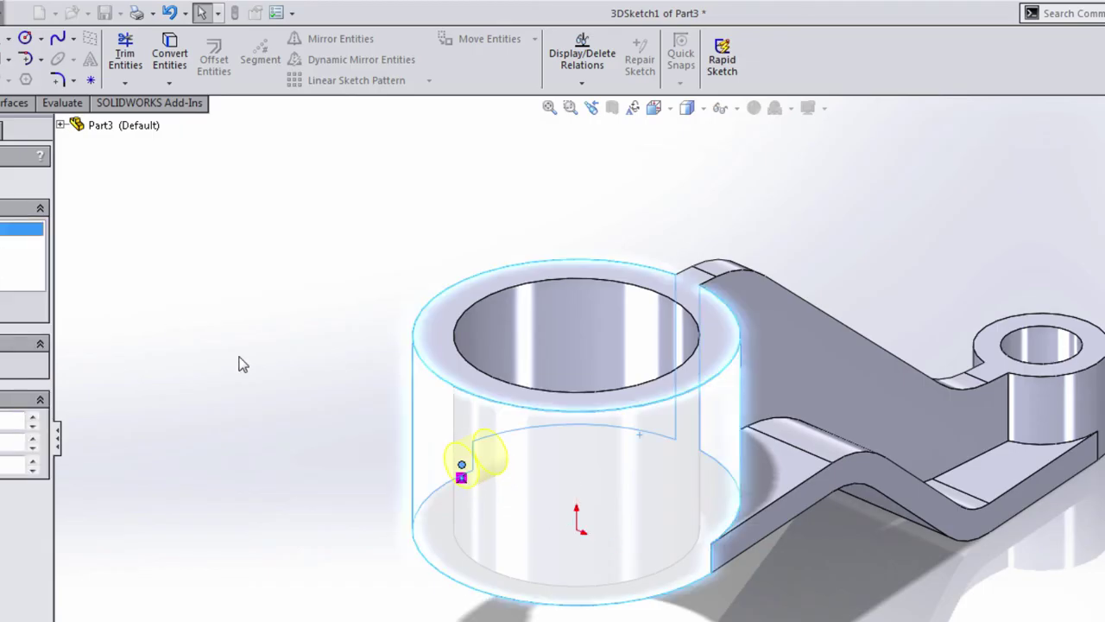
key(Escape)
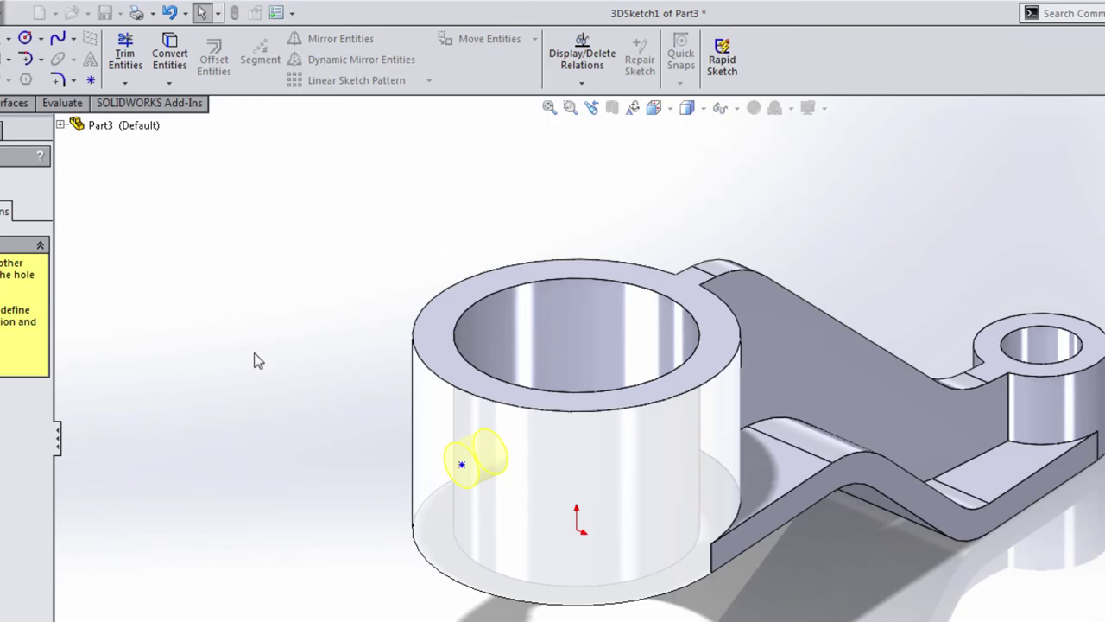
Add an On Plane relation between the hole point and the Right Plane
click(62, 125)
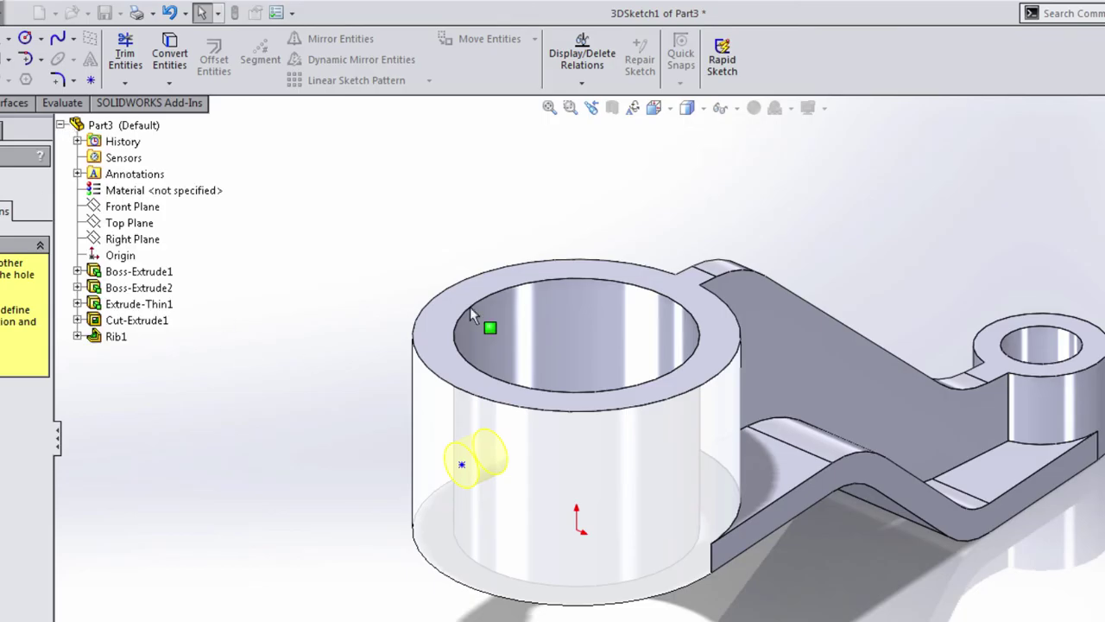
click(134, 241)
middle_drag(408, 513, 487, 454)
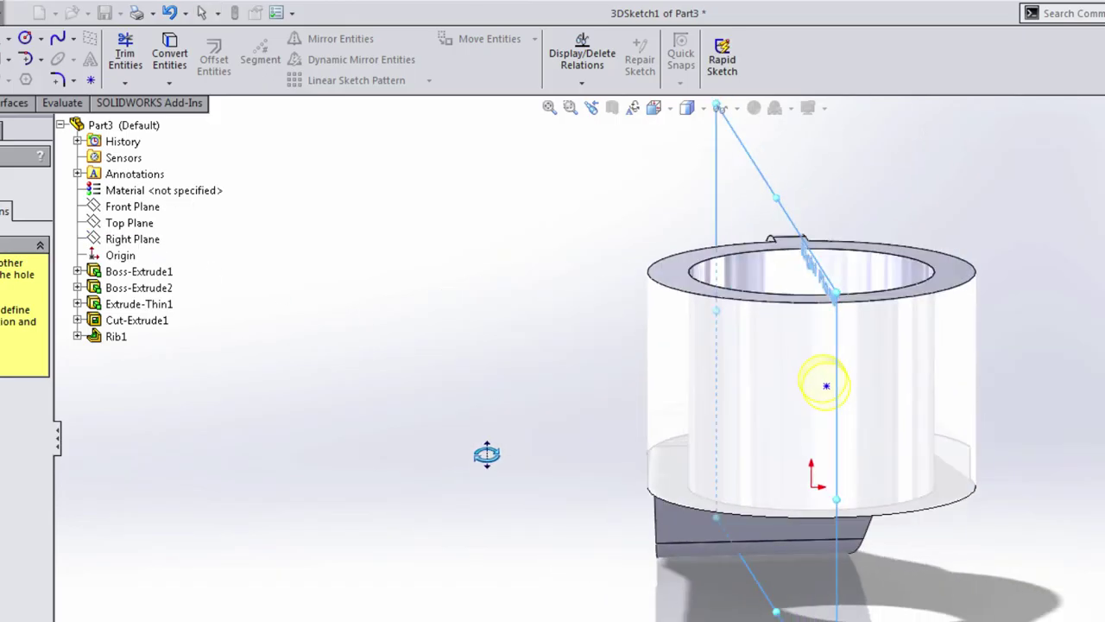
ctrl+click(827, 391)
click(880, 320)
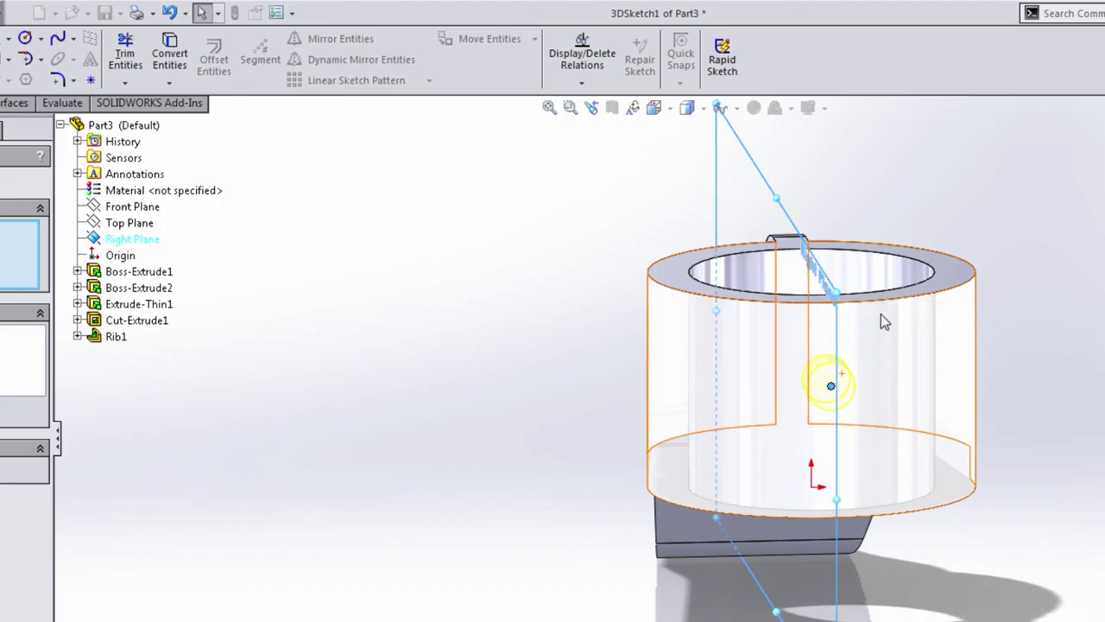
middle_drag(881, 315, 732, 443)
scroll(733, 444, up, 3)
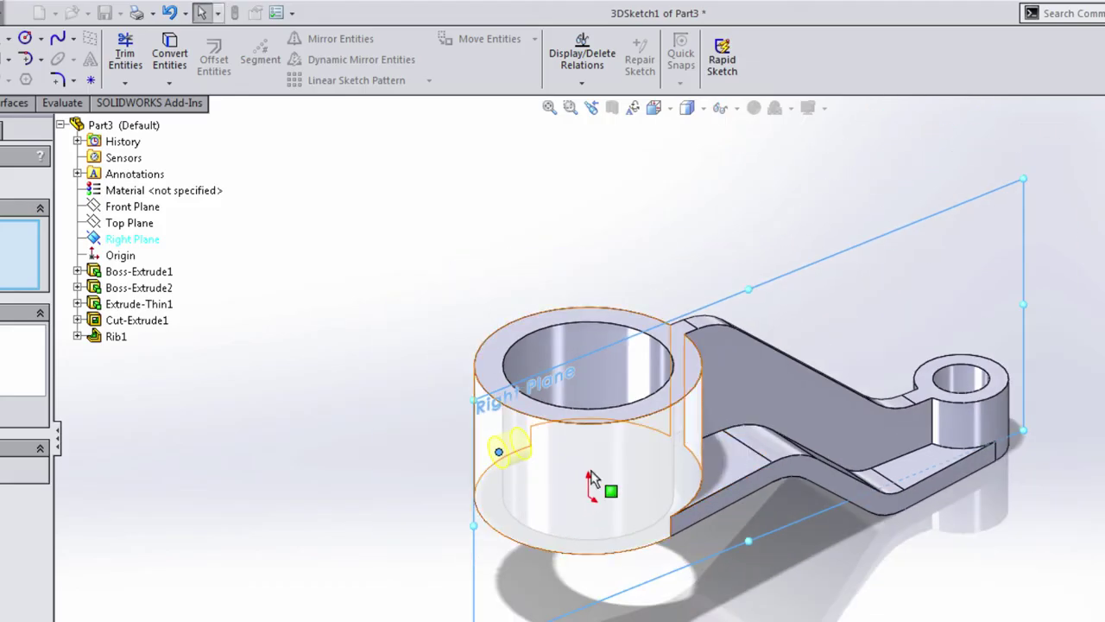
click(365, 471)
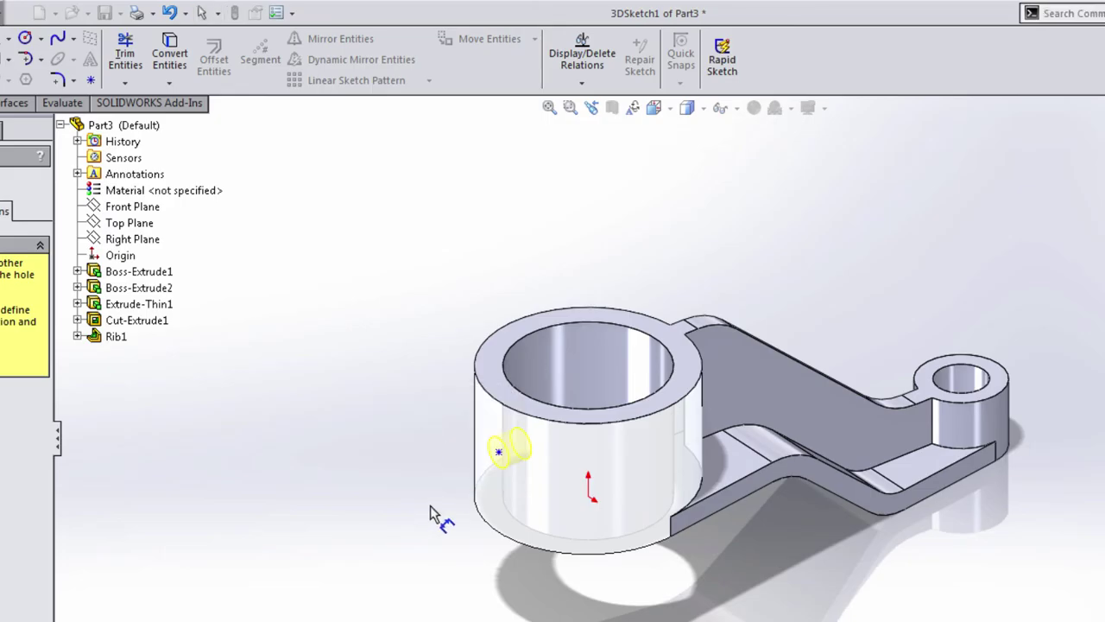
Dimension the hole point 20 mm above the cylinder's bottom face and create the M10 tapped hole
scroll(427, 509, down, 3)
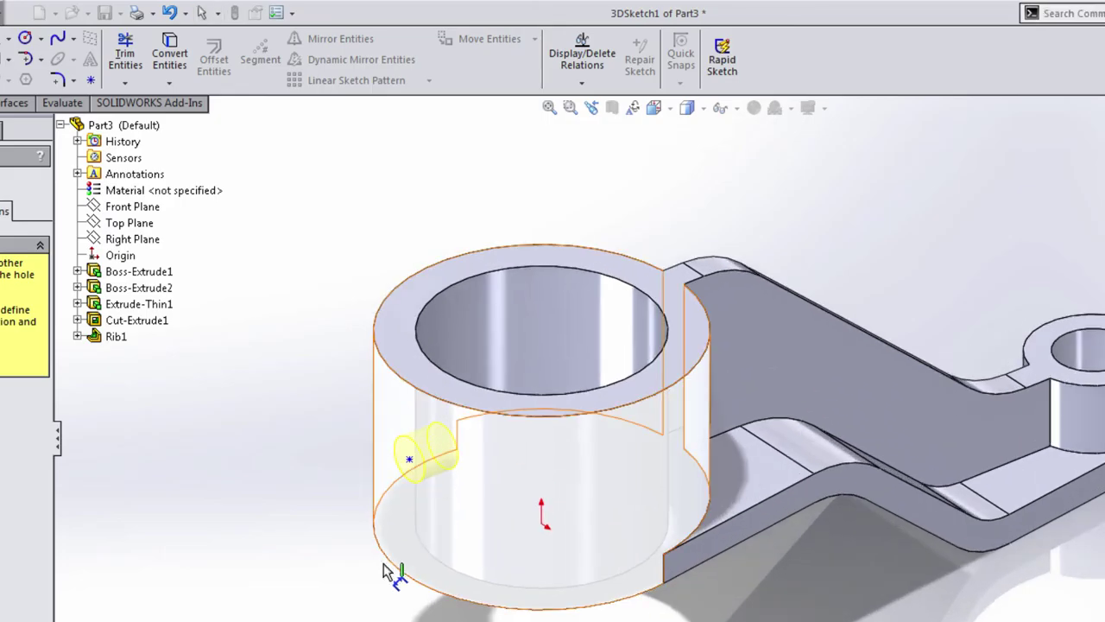
click(390, 561)
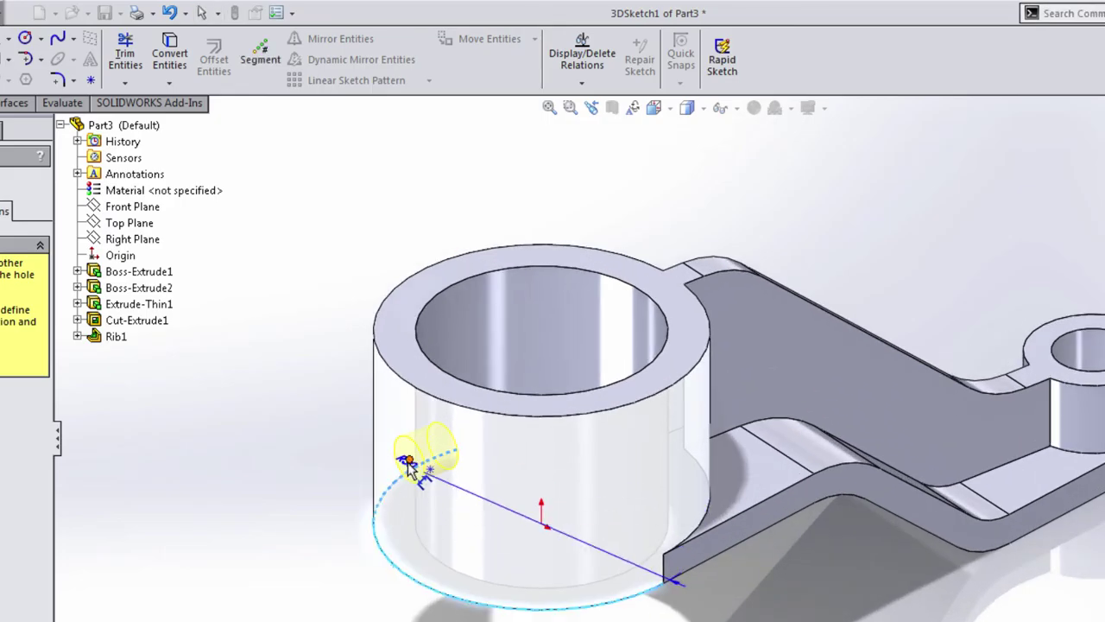
middle_drag(366, 548, 328, 565)
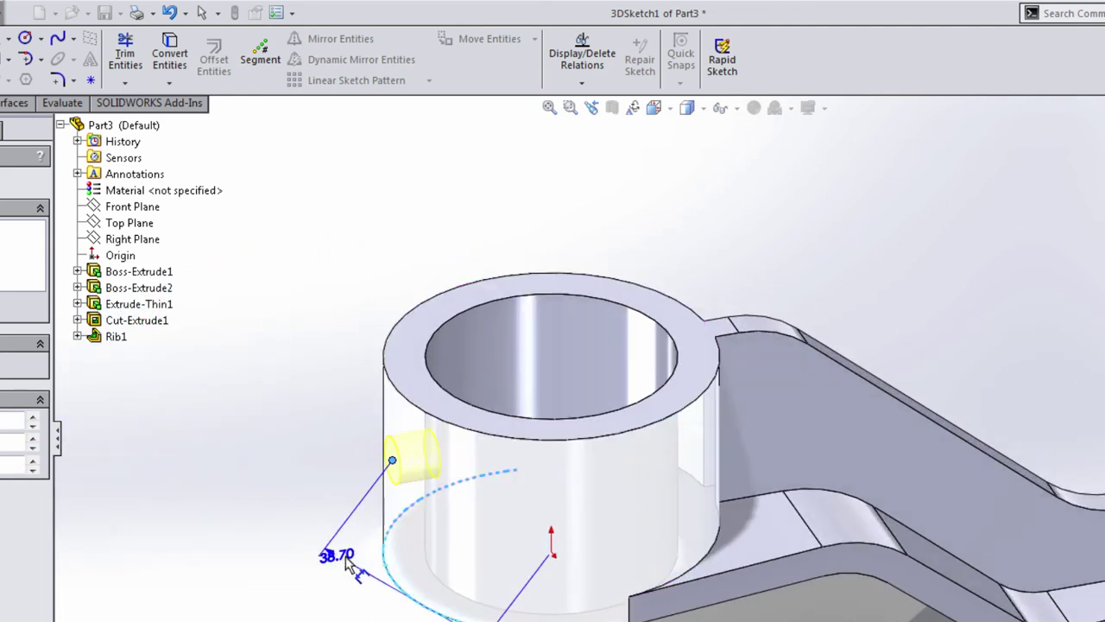
key(Escape)
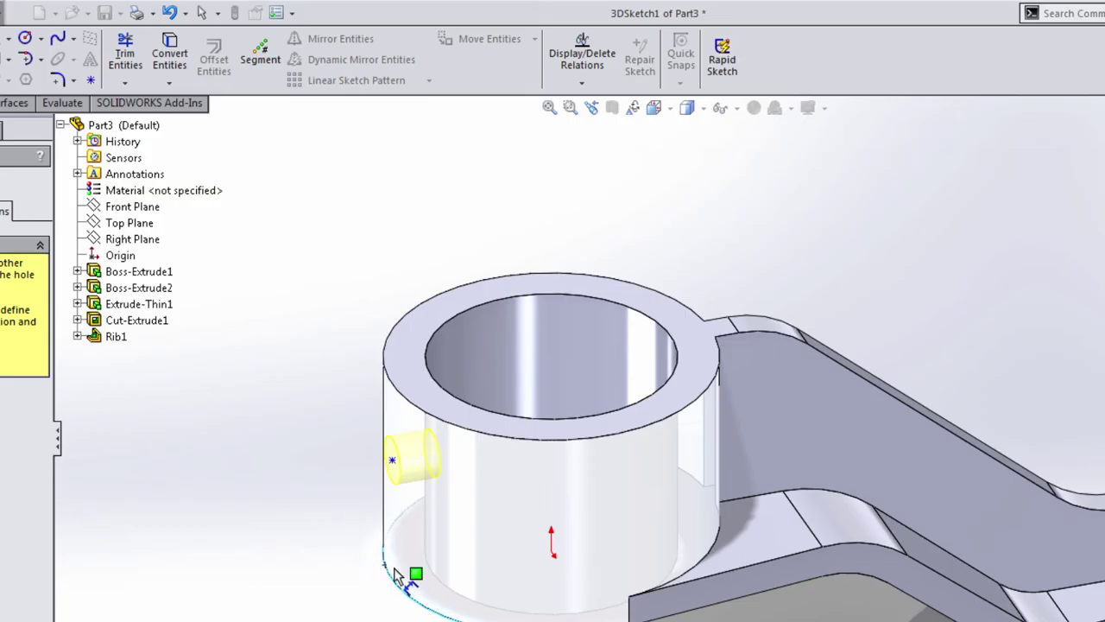
middle_drag(386, 571, 375, 570)
right_click(421, 569)
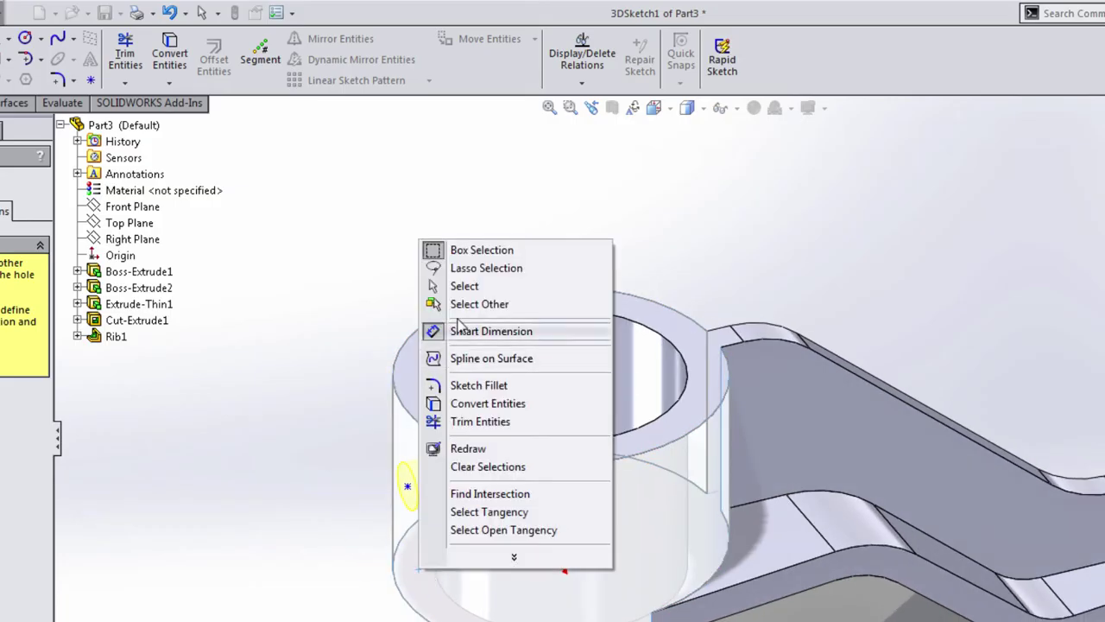
click(471, 304)
click(424, 570)
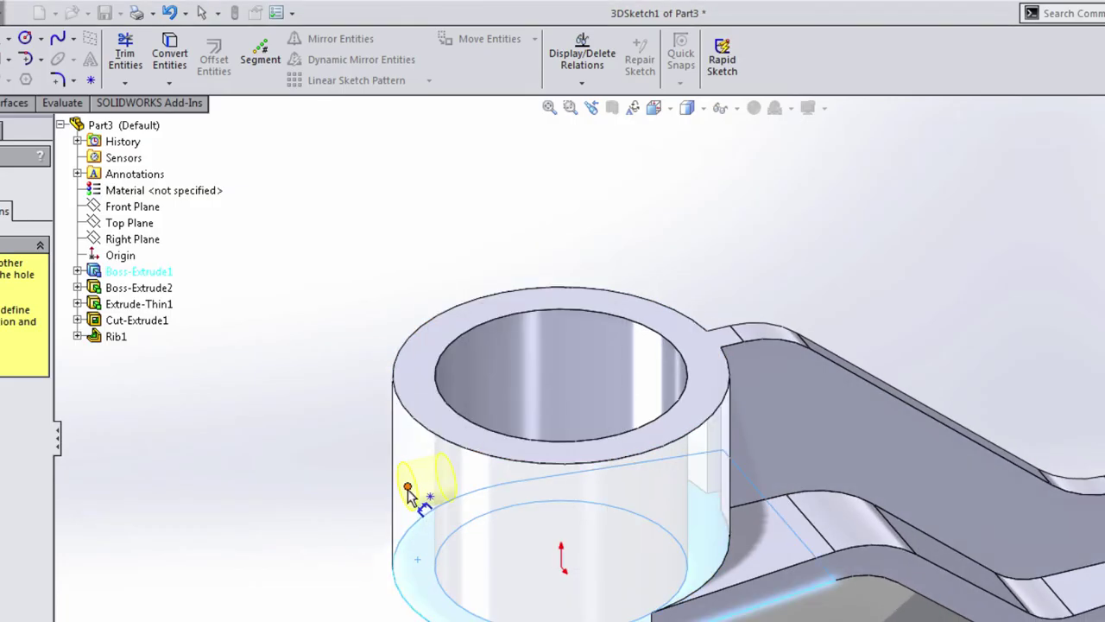
click(408, 488)
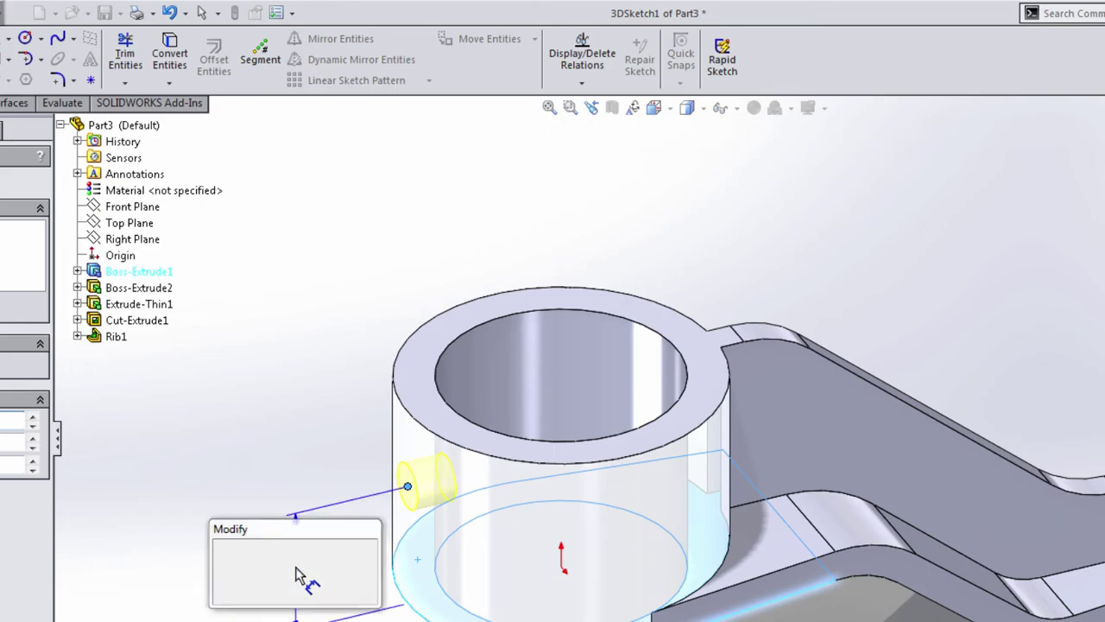
click(296, 577)
text(20)
key(Return)
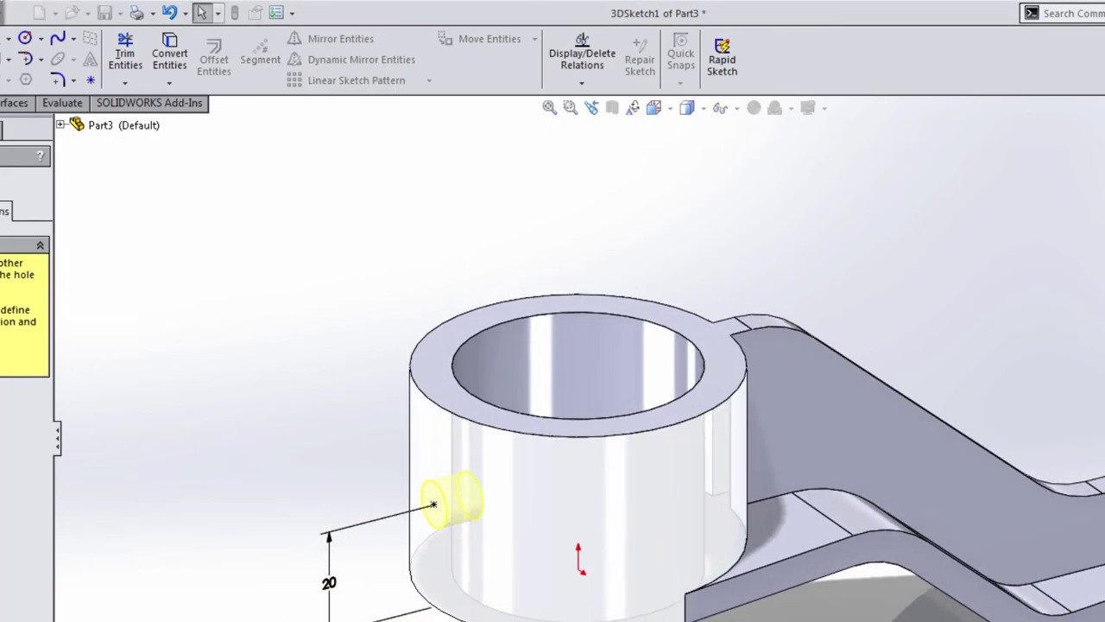
key(Return)
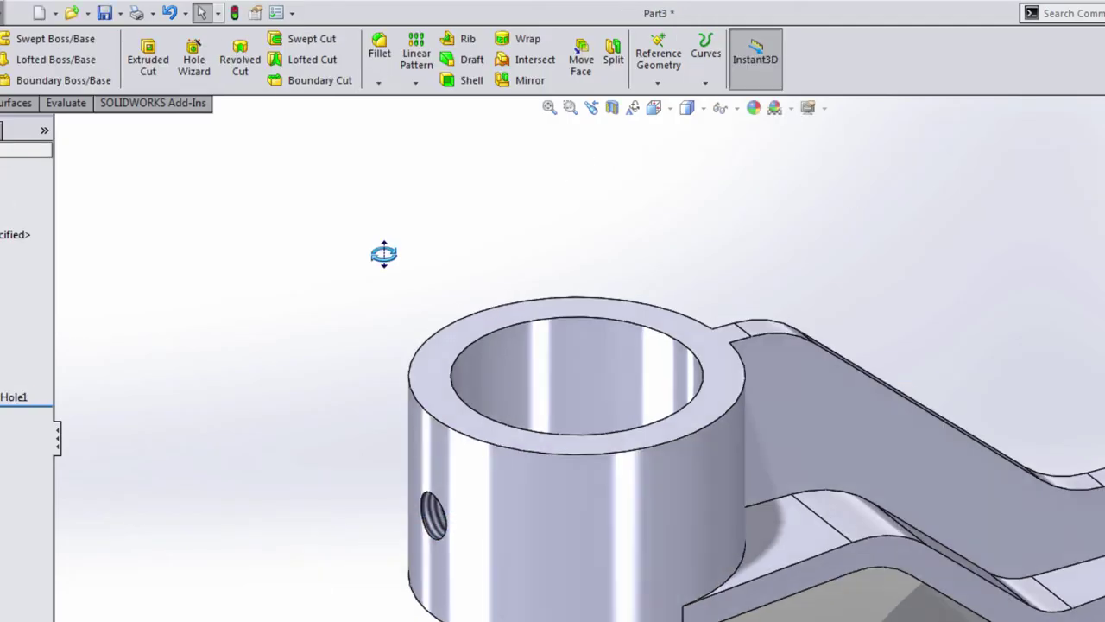
Check the tapped hole and start the Draft command
scroll(541, 251, up, 5)
scroll(754, 316, down, 4)
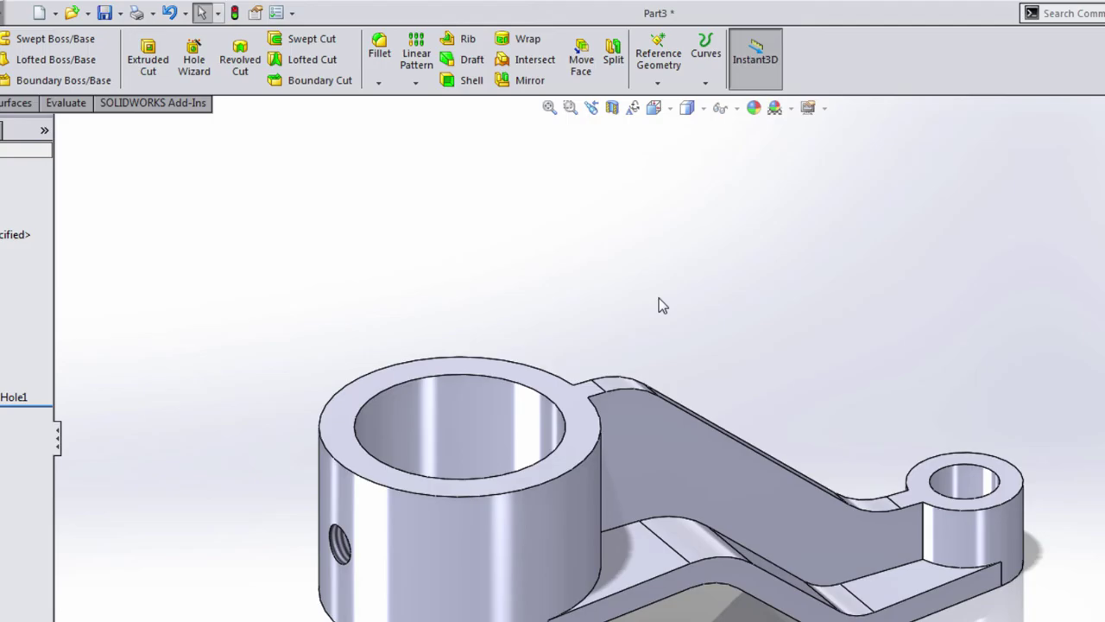
middle_drag(675, 335, 673, 332)
click(466, 59)
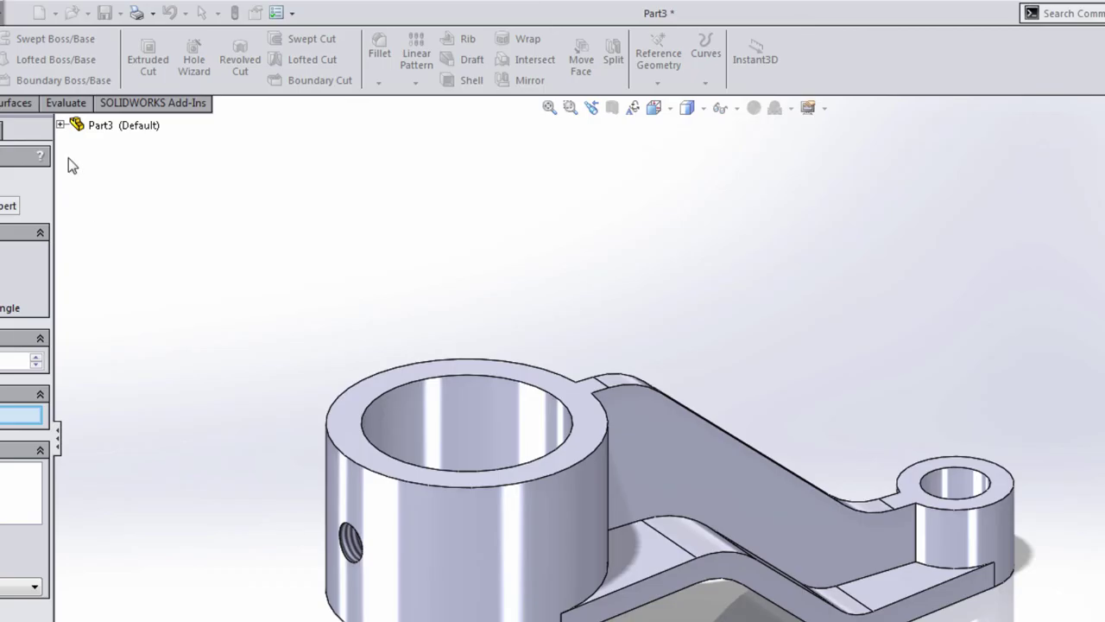
Set the Top Plane as the draft's neutral plane
click(59, 124)
click(136, 222)
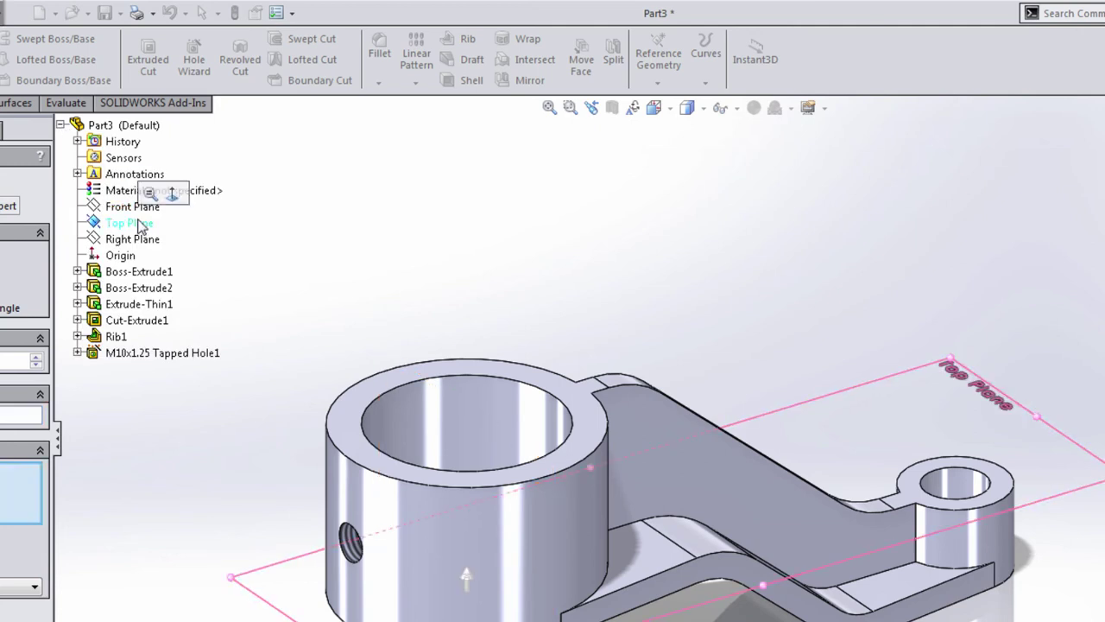
click(59, 124)
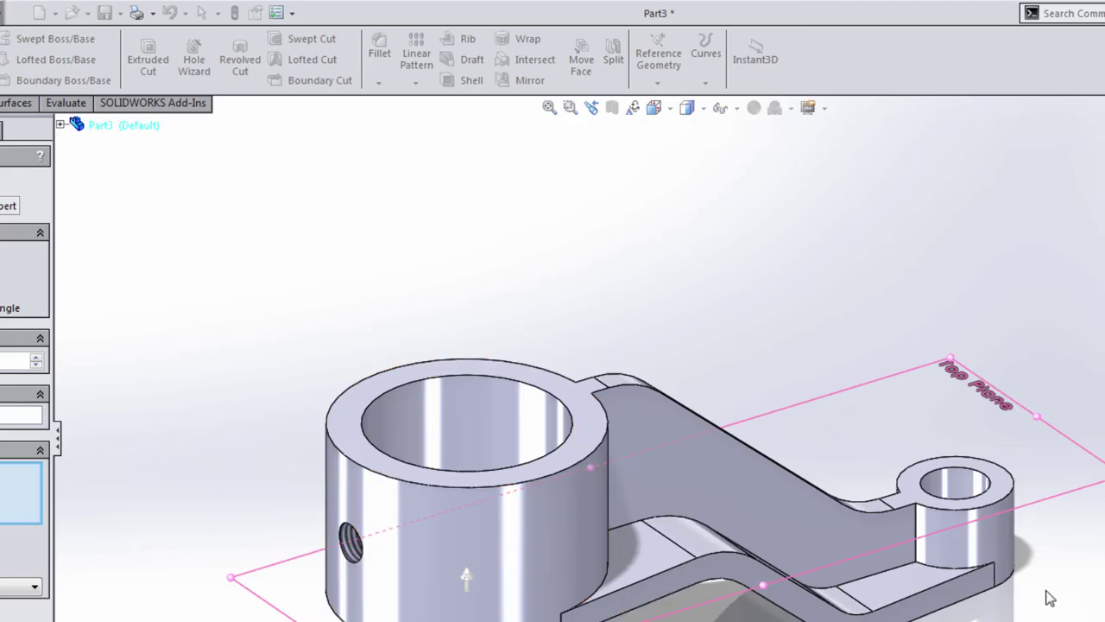
scroll(1050, 598, up, 1)
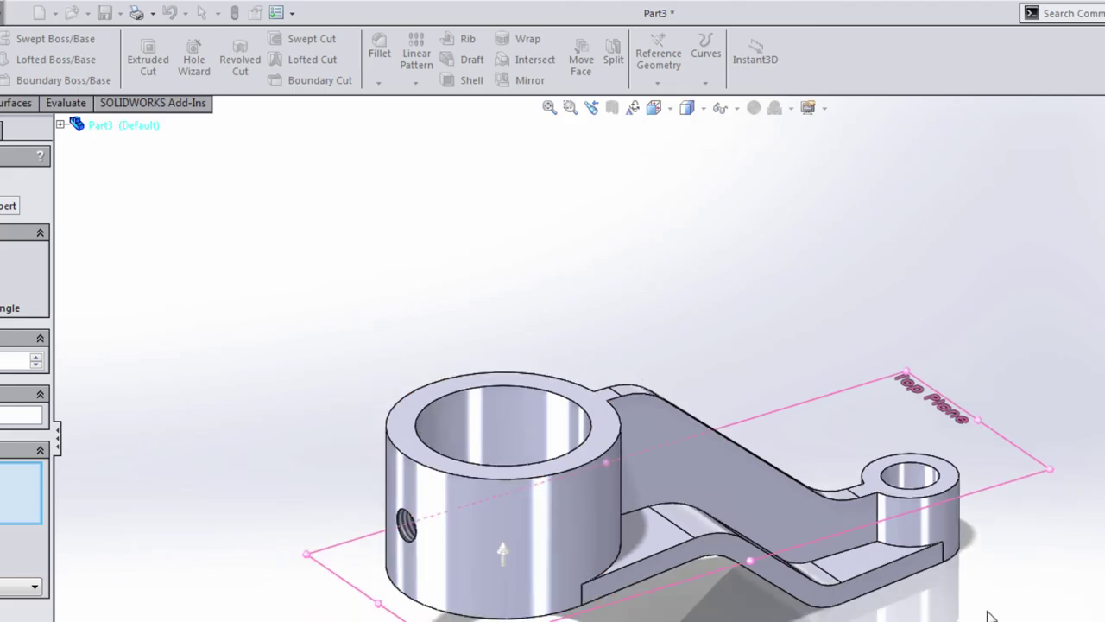
Select the tangent bottom and top edge chains as the draft's parting lines
right_click(465, 617)
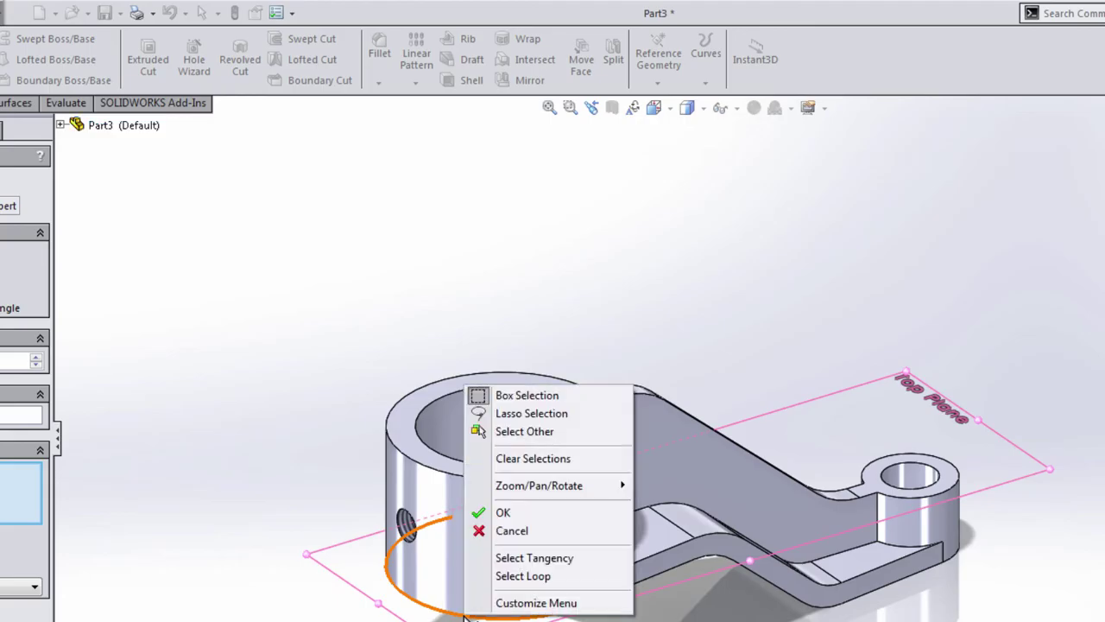
click(588, 559)
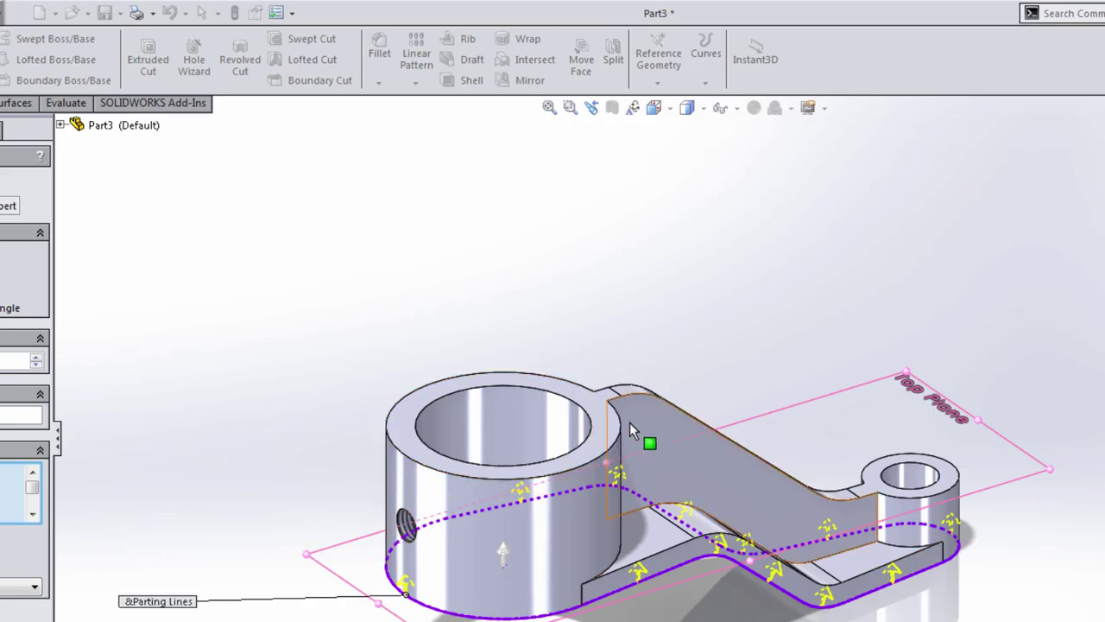
scroll(614, 410, down, 3)
right_click(646, 367)
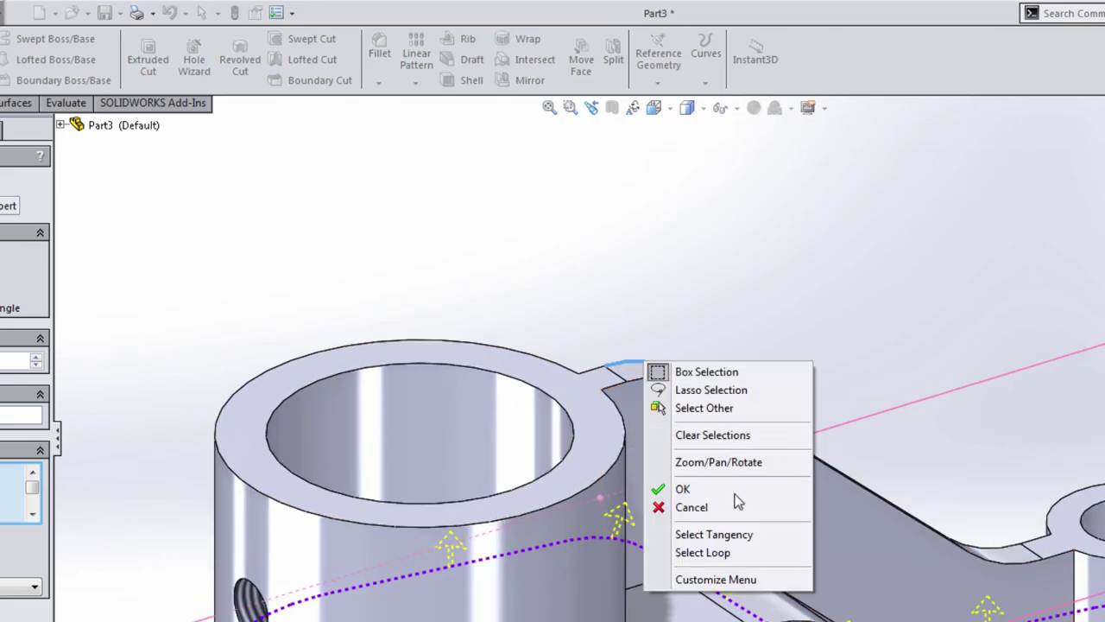
click(733, 535)
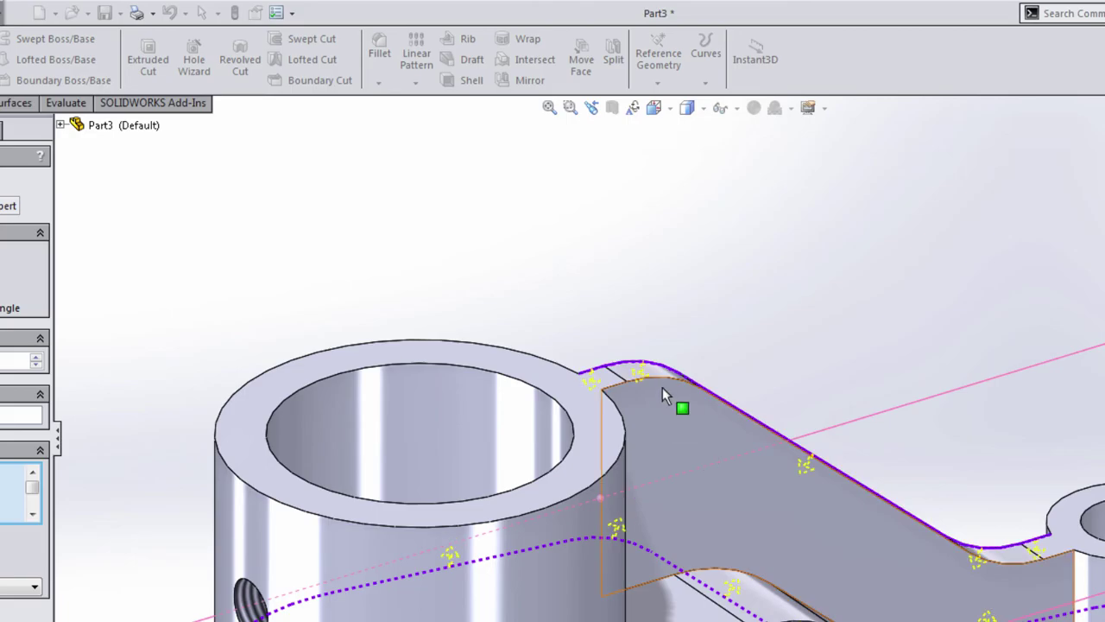
right_click(671, 380)
click(738, 557)
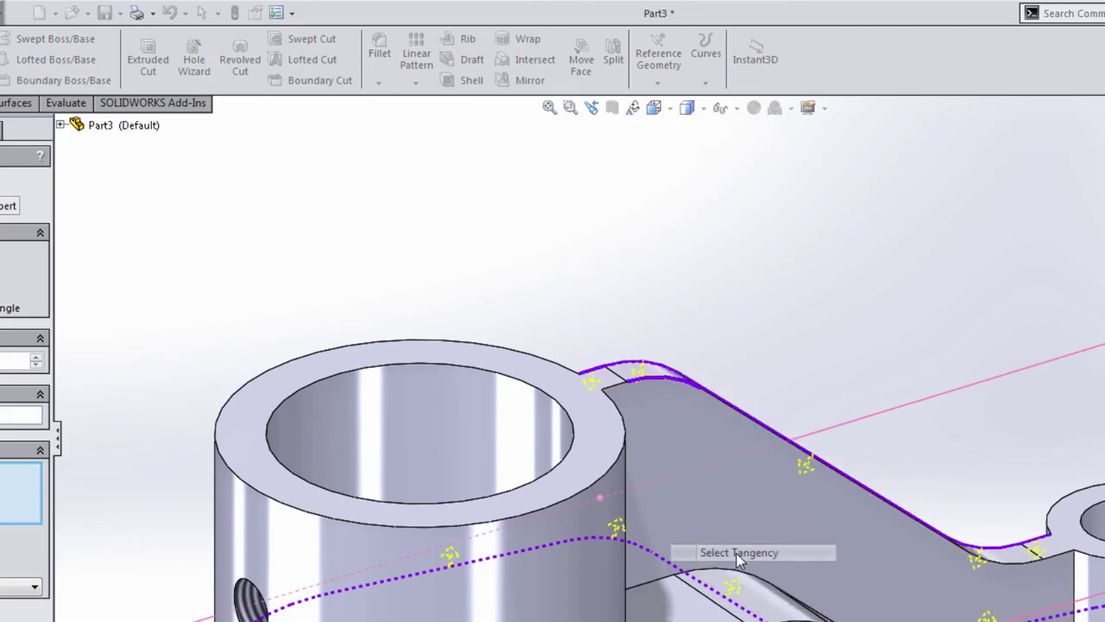
middle_drag(735, 552, 734, 618)
Apply a 2 mm fillet to the web, rib and arm faces beside both bosses
click(766, 618)
scroll(639, 380, down, 3)
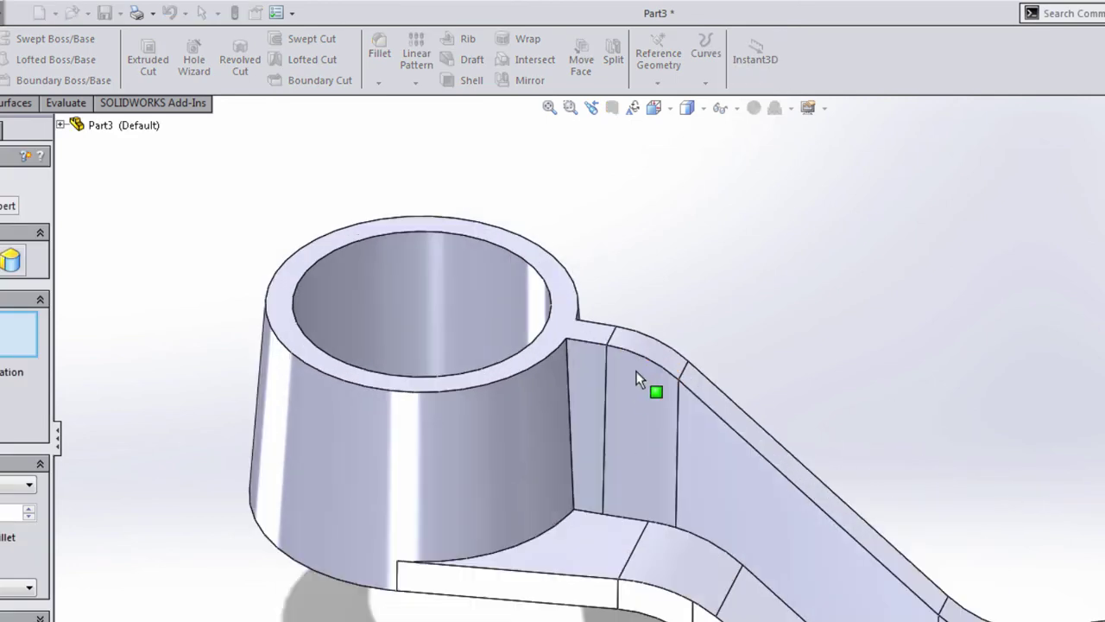
click(605, 502)
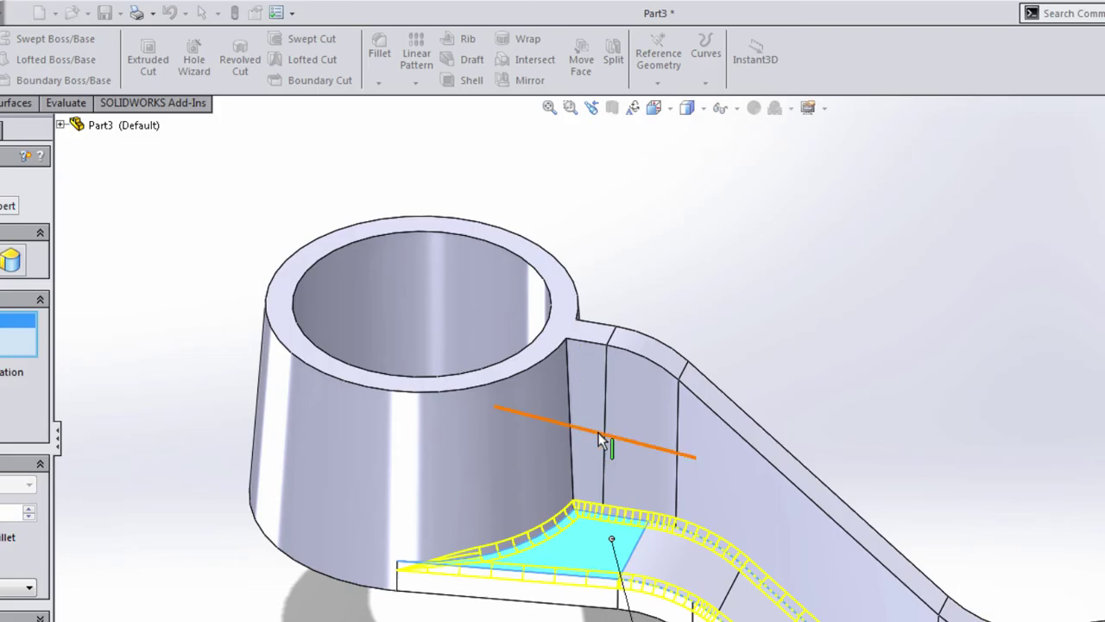
click(598, 396)
middle_drag(777, 486, 863, 571)
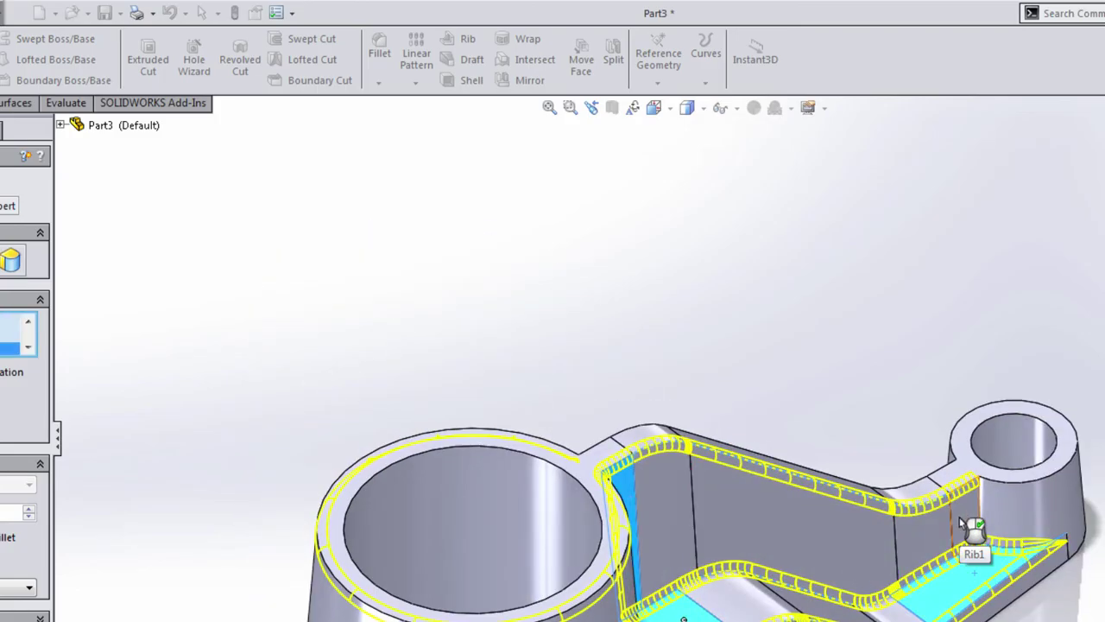
click(974, 525)
middle_drag(1027, 526, 772, 523)
click(862, 554)
click(984, 356)
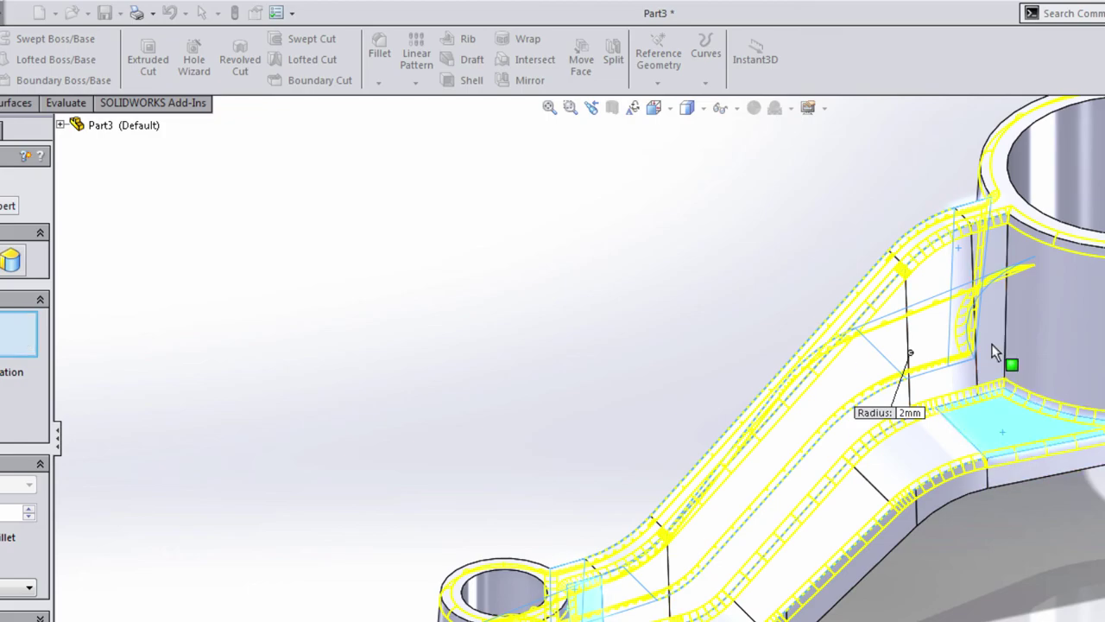
scroll(993, 350, up, 5)
middle_drag(897, 458, 940, 398)
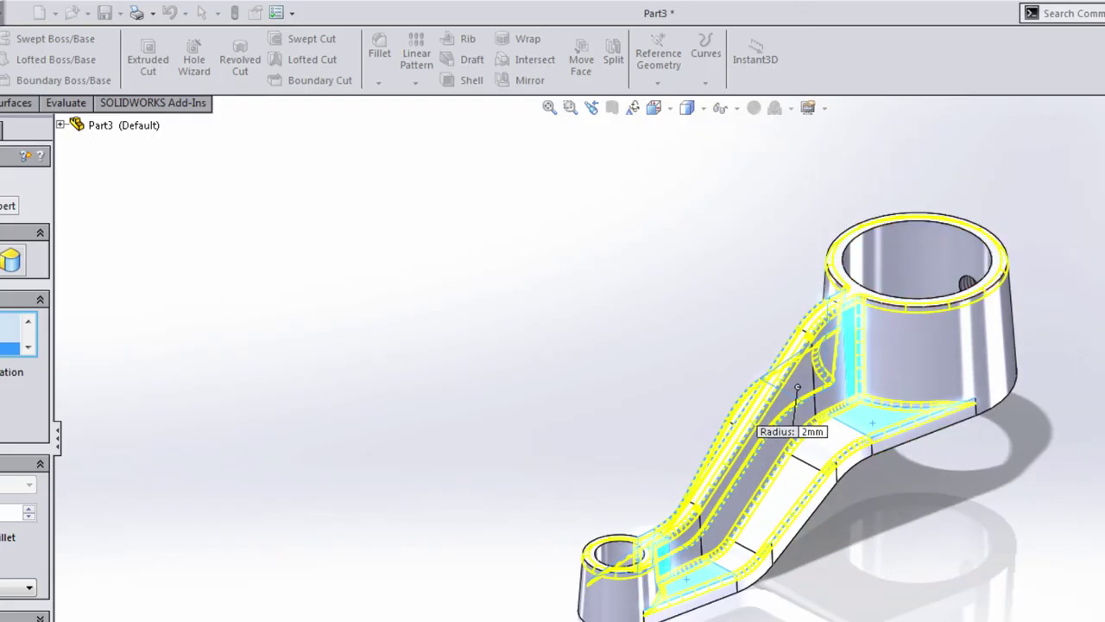
key(Return)
ctrl+middle_drag(572, 328, 450, 385)
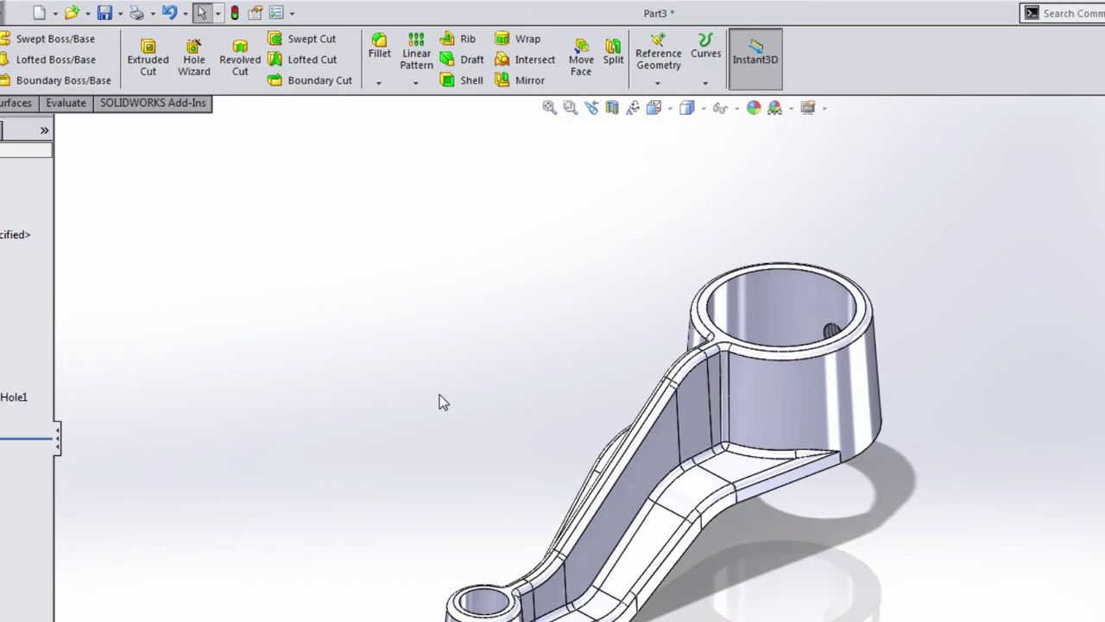
Open the Appearance PropertyManager for Fillet1 to colour its 2 mm fillet faces red
click(13, 415)
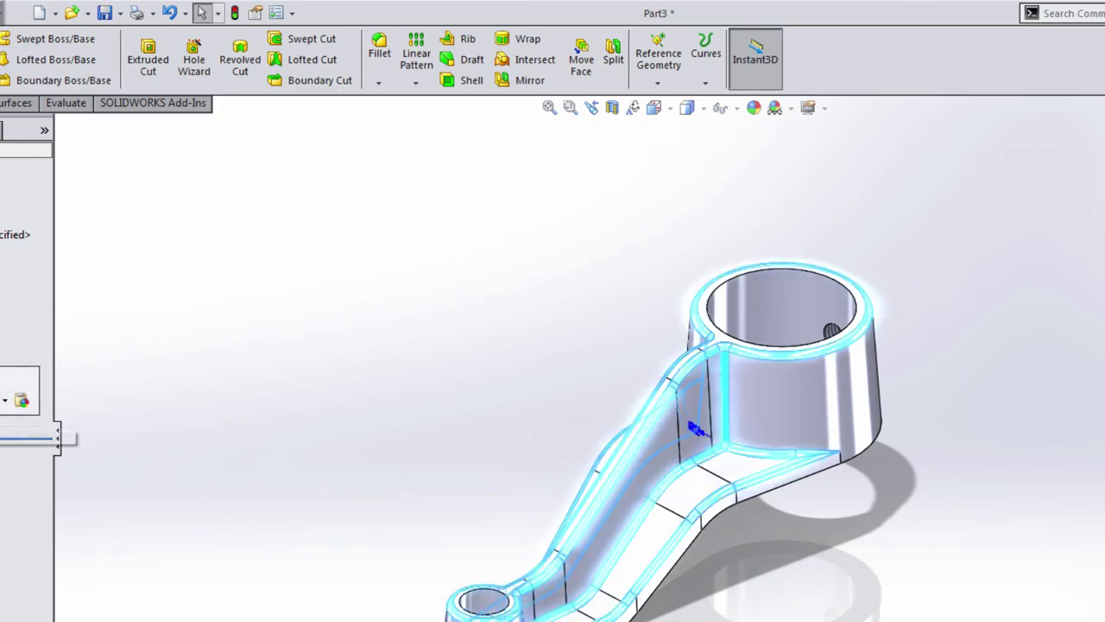
click(17, 400)
click(14, 432)
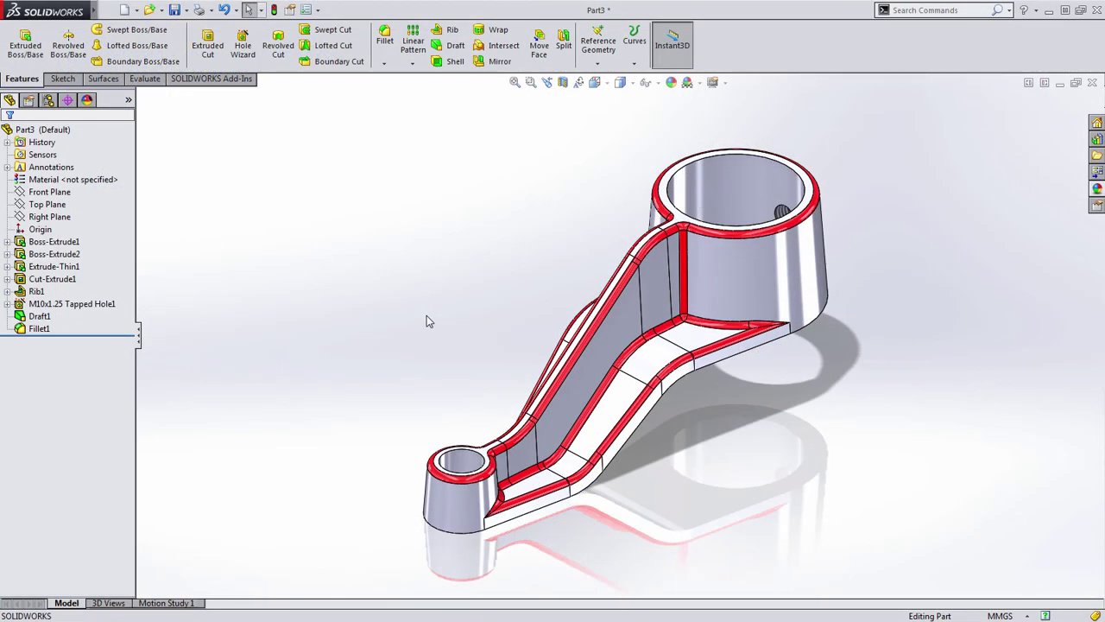
Open the part's material editor and expand the Aluminium Alloys category
click(55, 182)
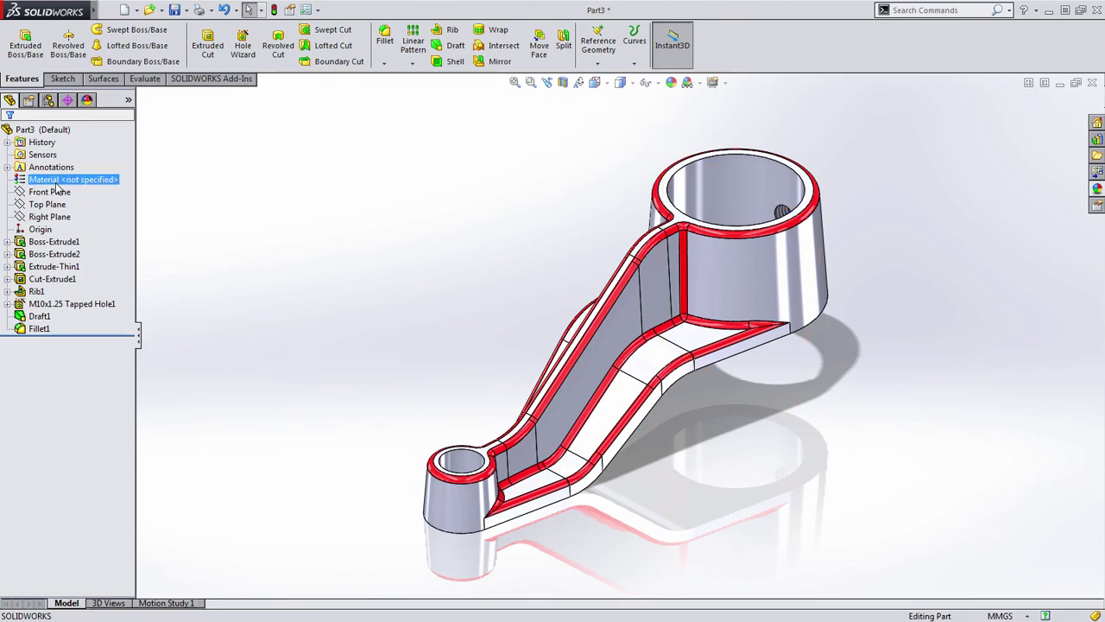
right_click(57, 185)
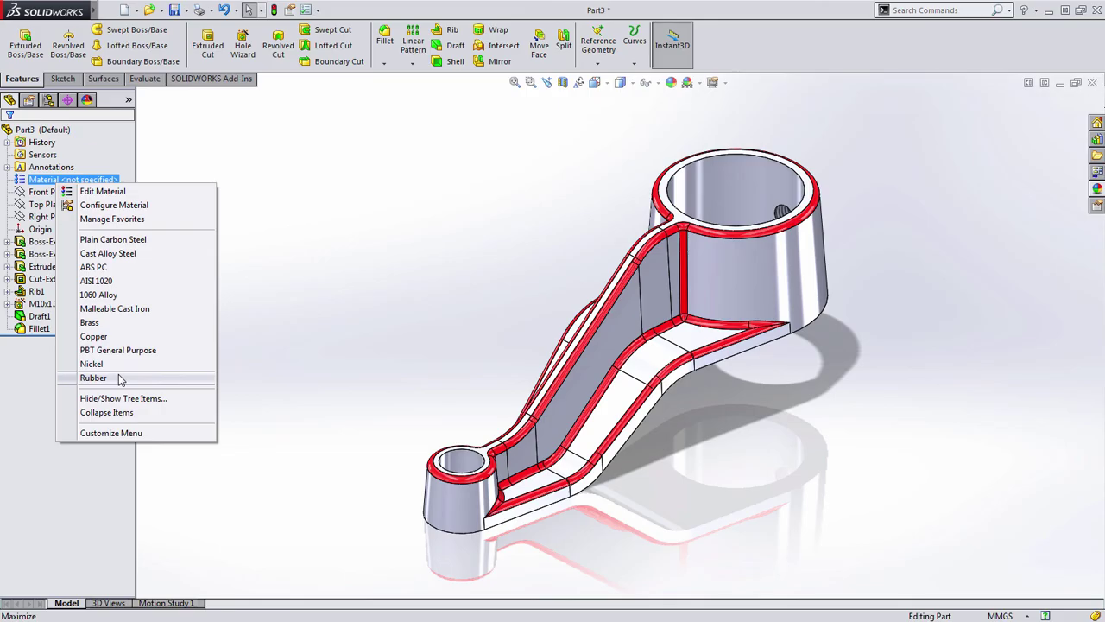
click(108, 193)
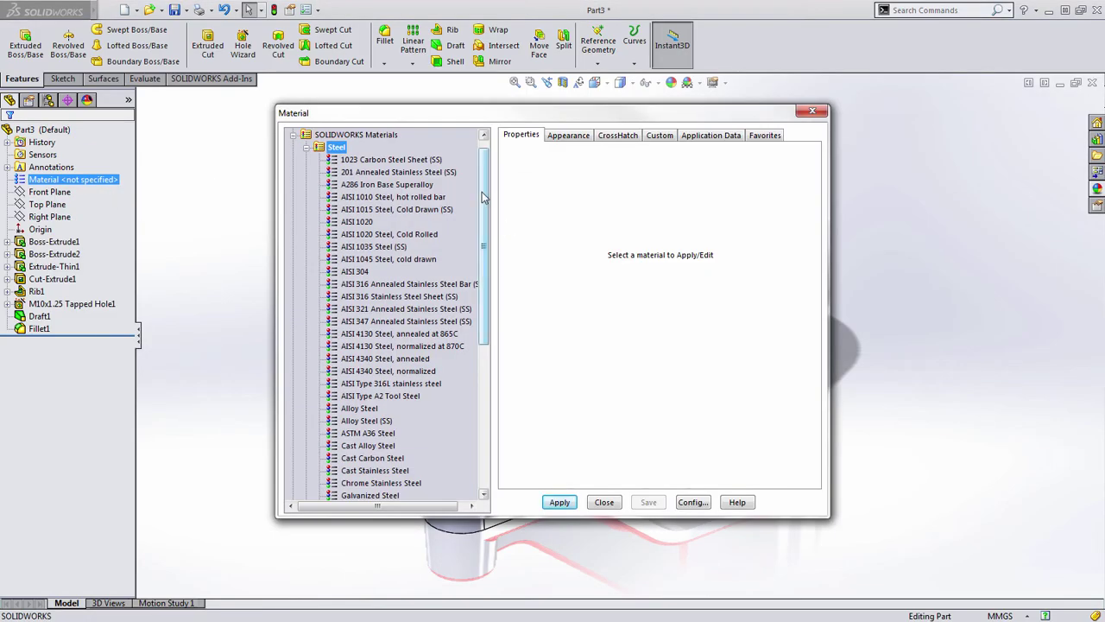
drag(484, 197, 350, 175)
click(305, 161)
click(305, 185)
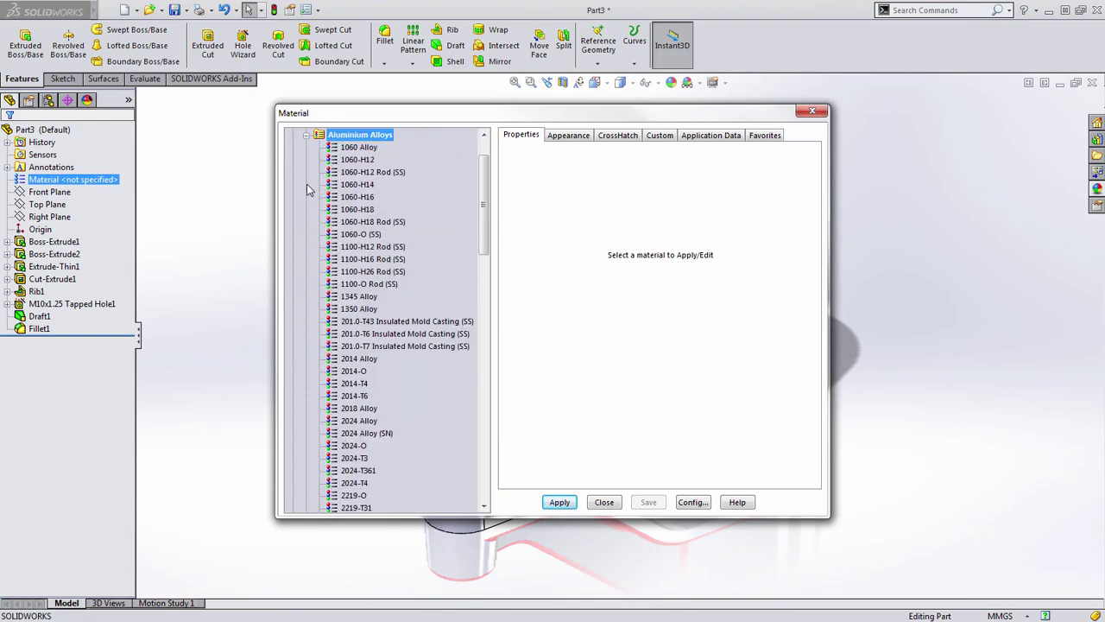
Select 6061-T6 (SS), review its properties, appearance and crosshatch, and apply it to the part
drag(483, 198, 470, 398)
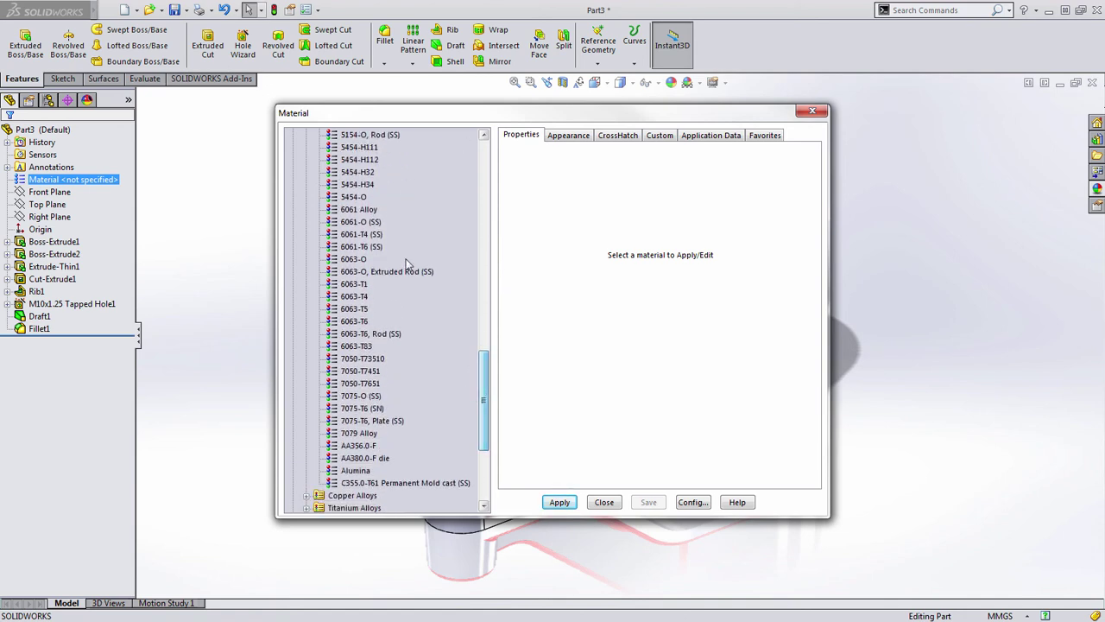
click(361, 247)
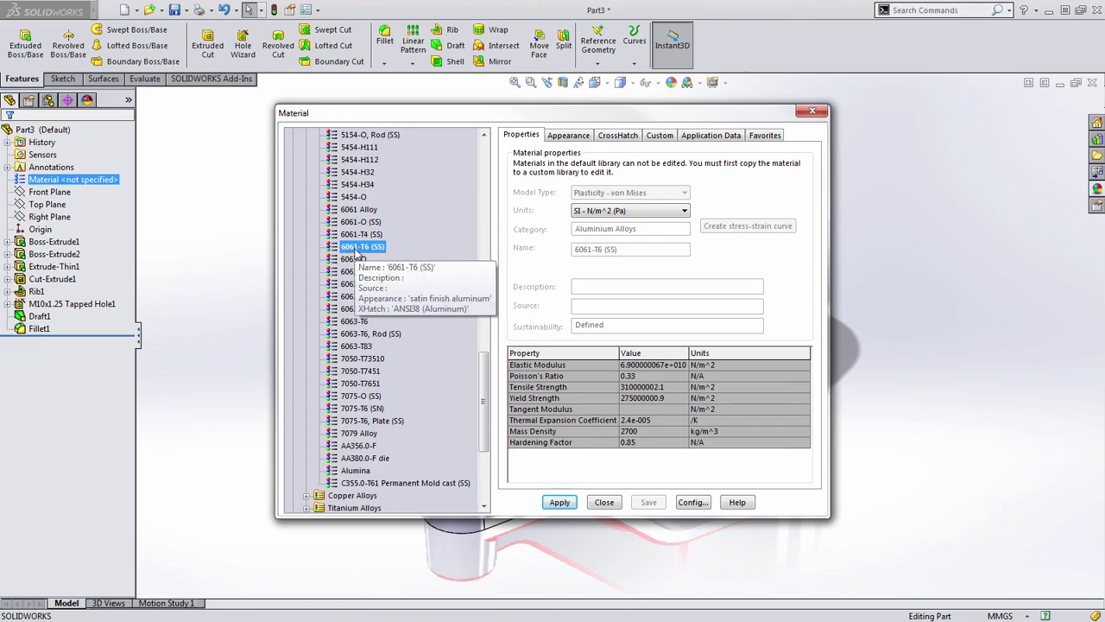
click(561, 136)
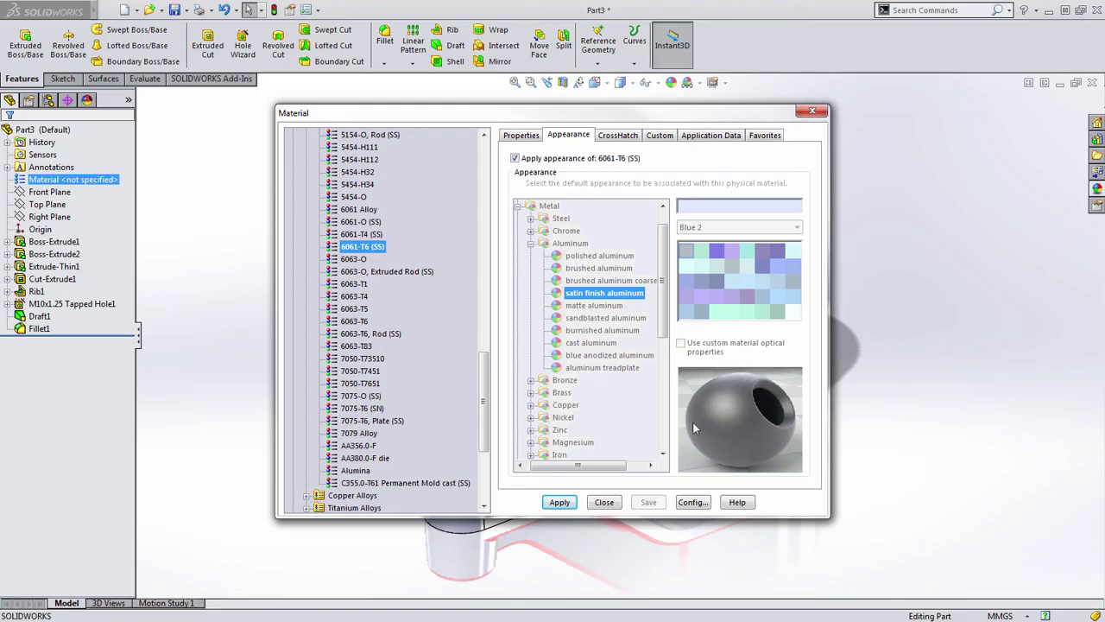
click(632, 137)
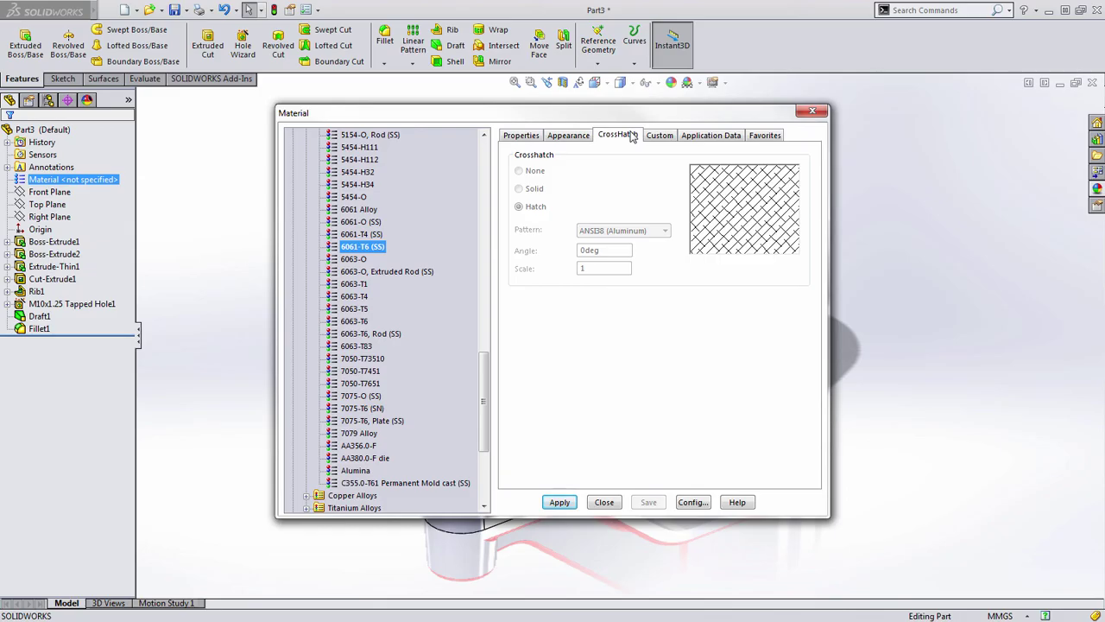
click(519, 138)
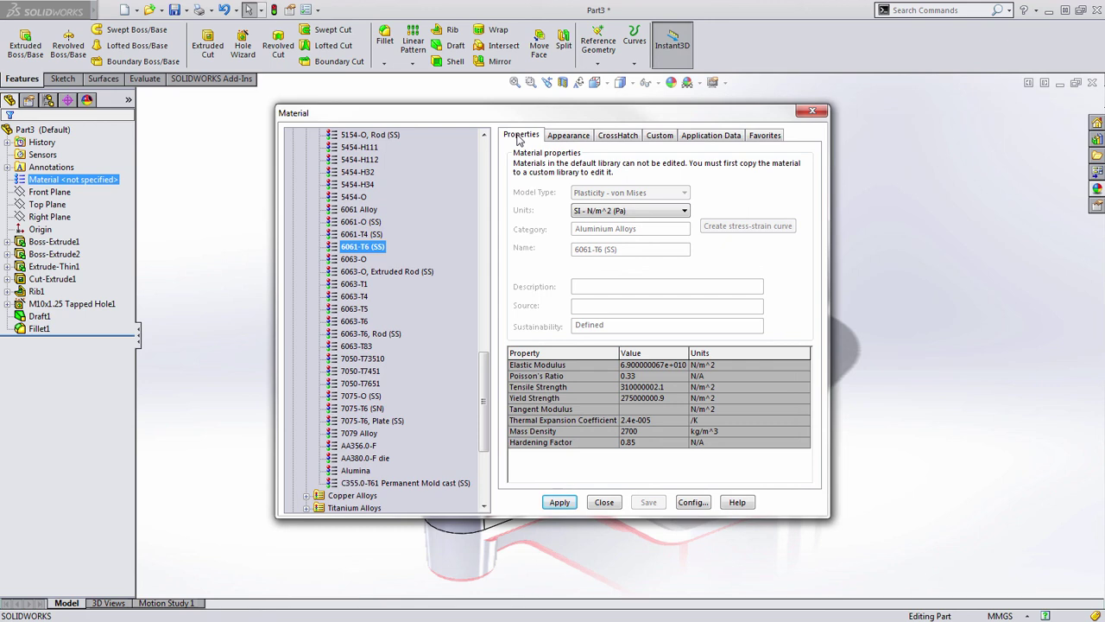
click(559, 502)
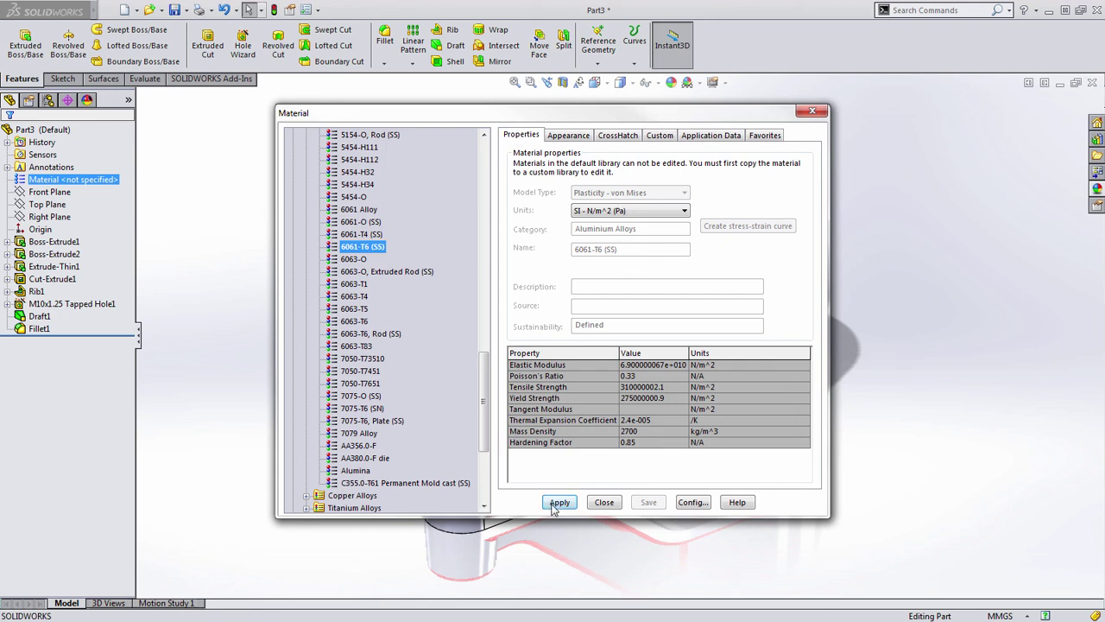
click(609, 507)
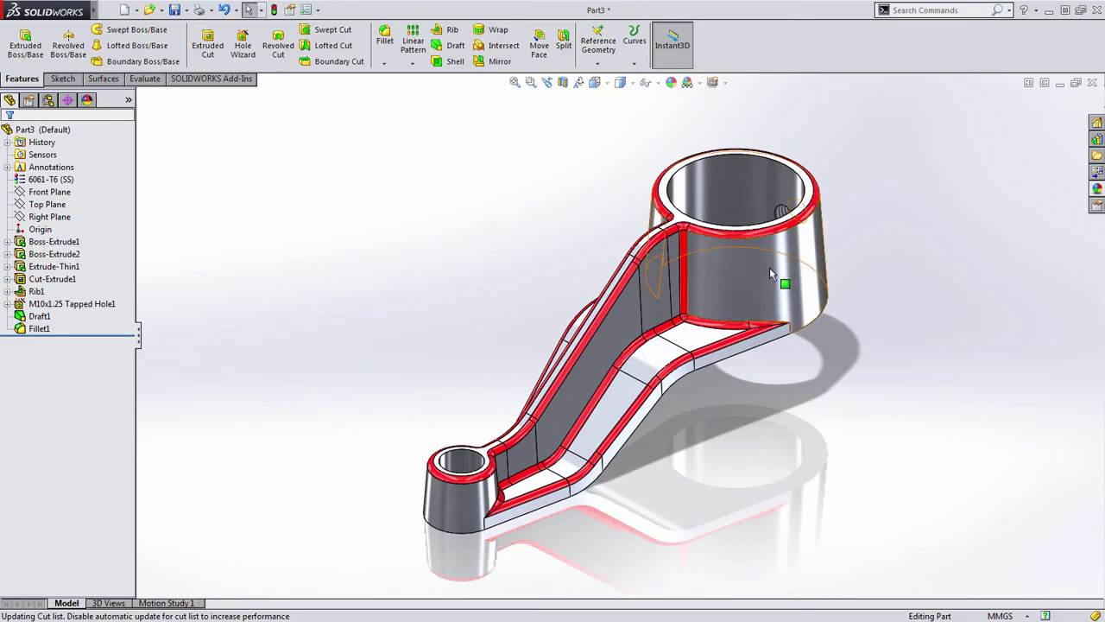
Read the link's 228.56 g mass in Mass Properties, close the report, and return to the Evaluate tab
middle_drag(789, 353, 866, 456)
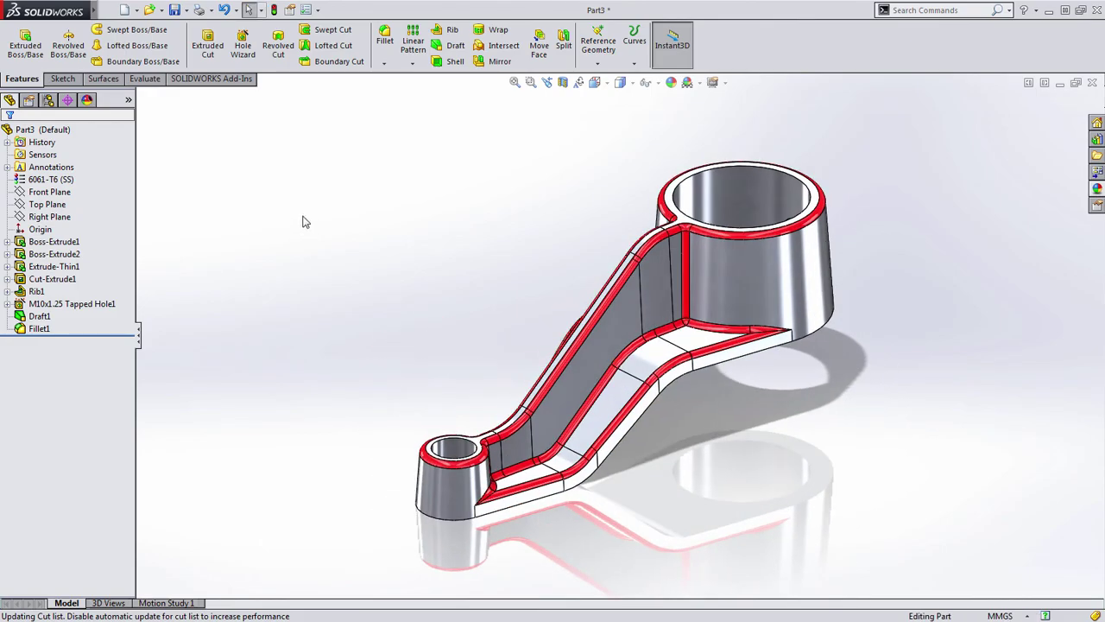
click(144, 79)
click(92, 48)
drag(68, 213, 118, 211)
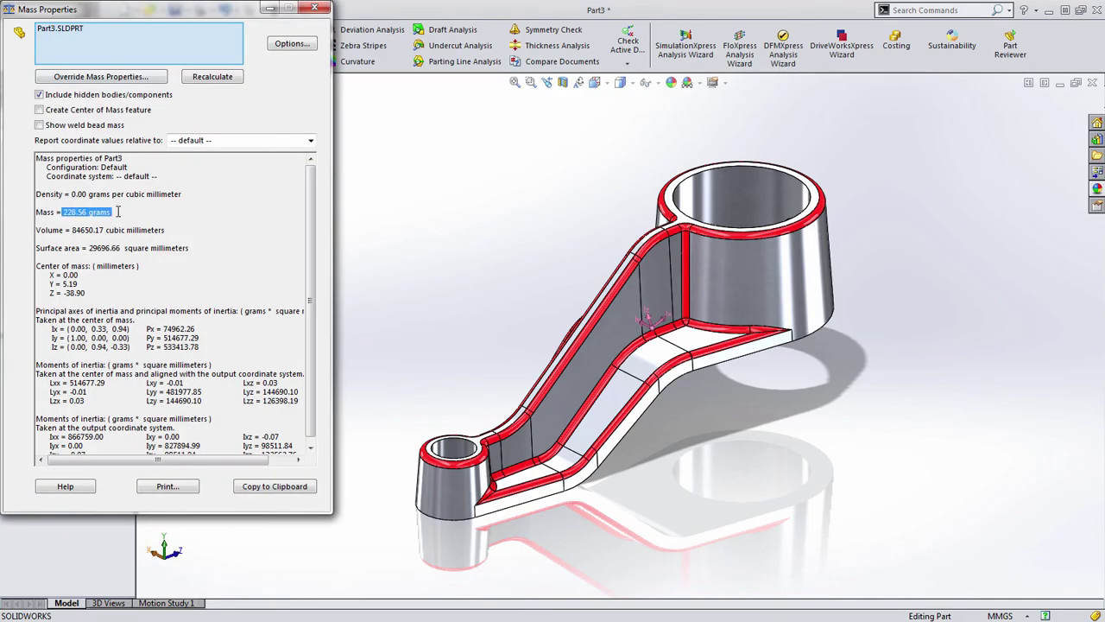
click(315, 8)
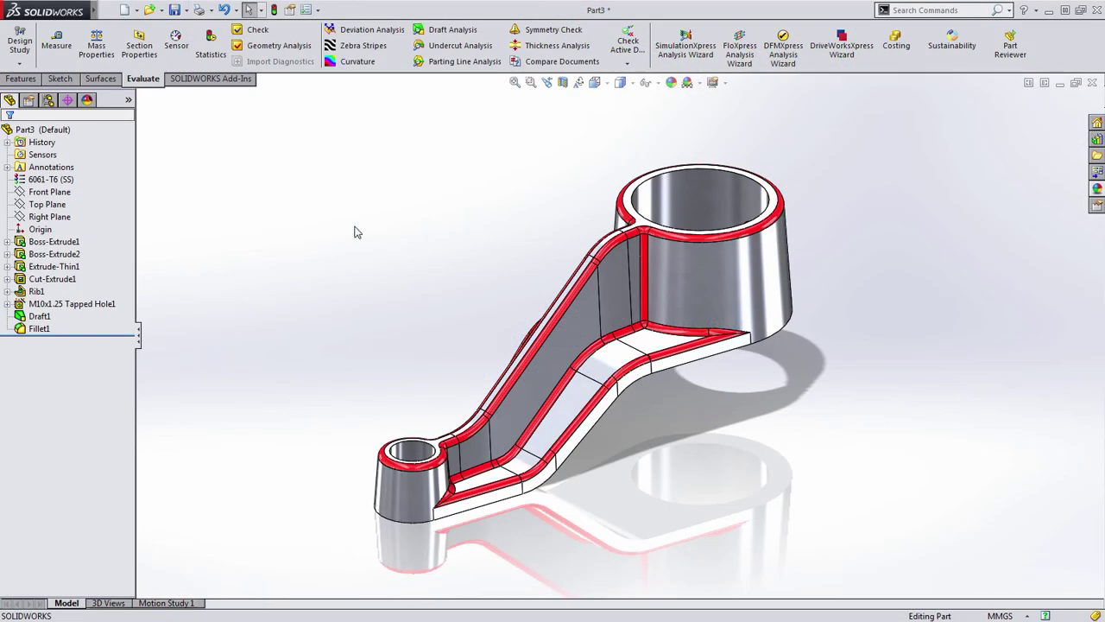
click(212, 81)
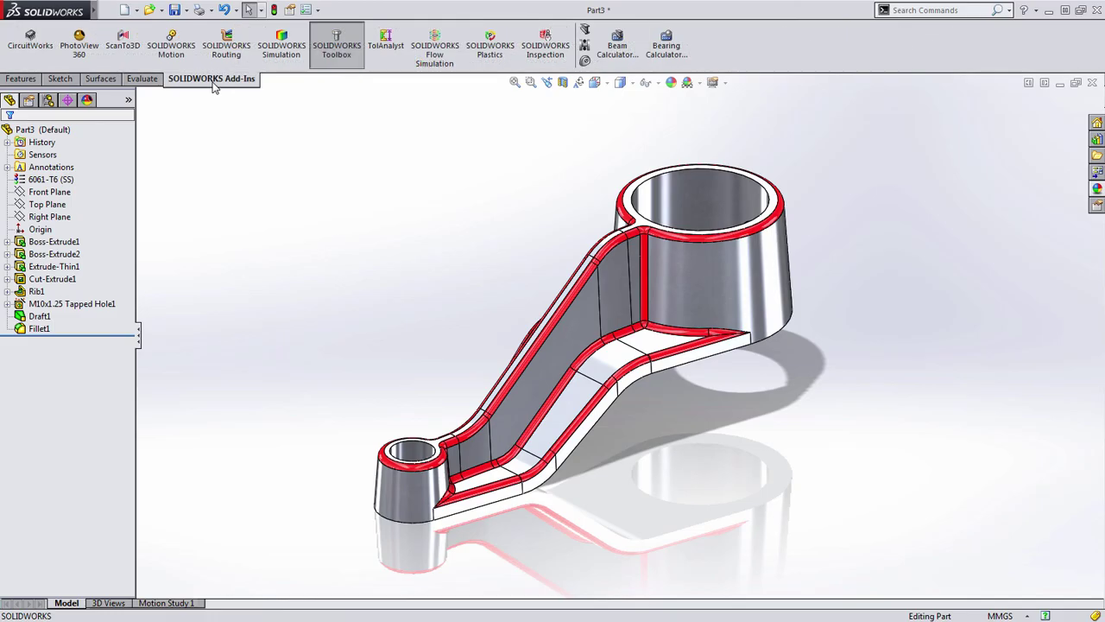
click(147, 78)
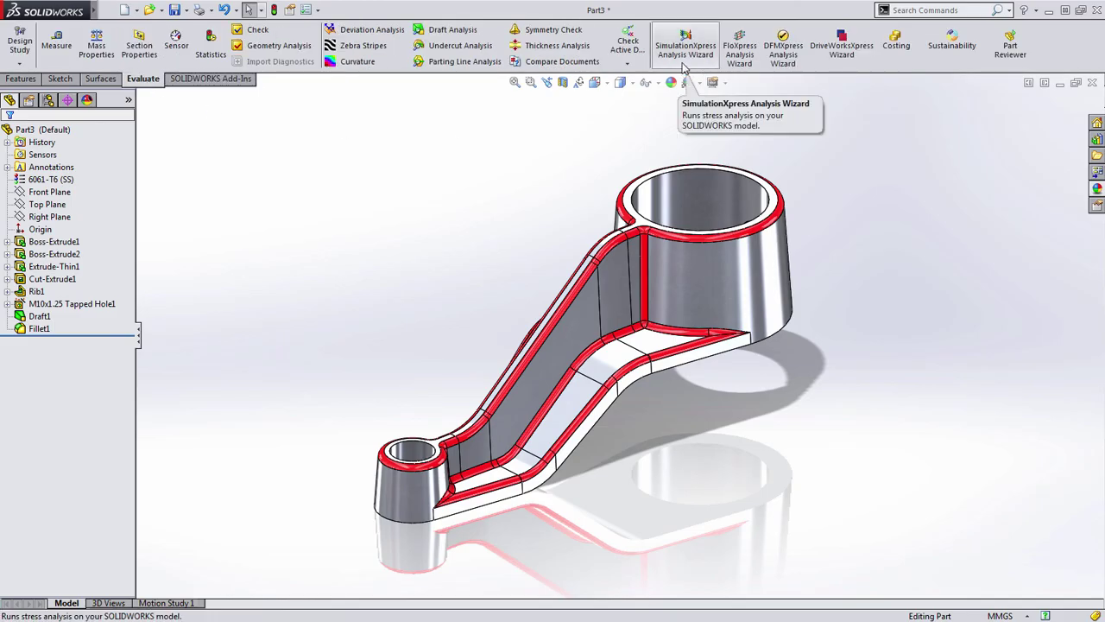
Start a SimulationXpress study and fix the large bore's inner face as Fixed-1
click(685, 52)
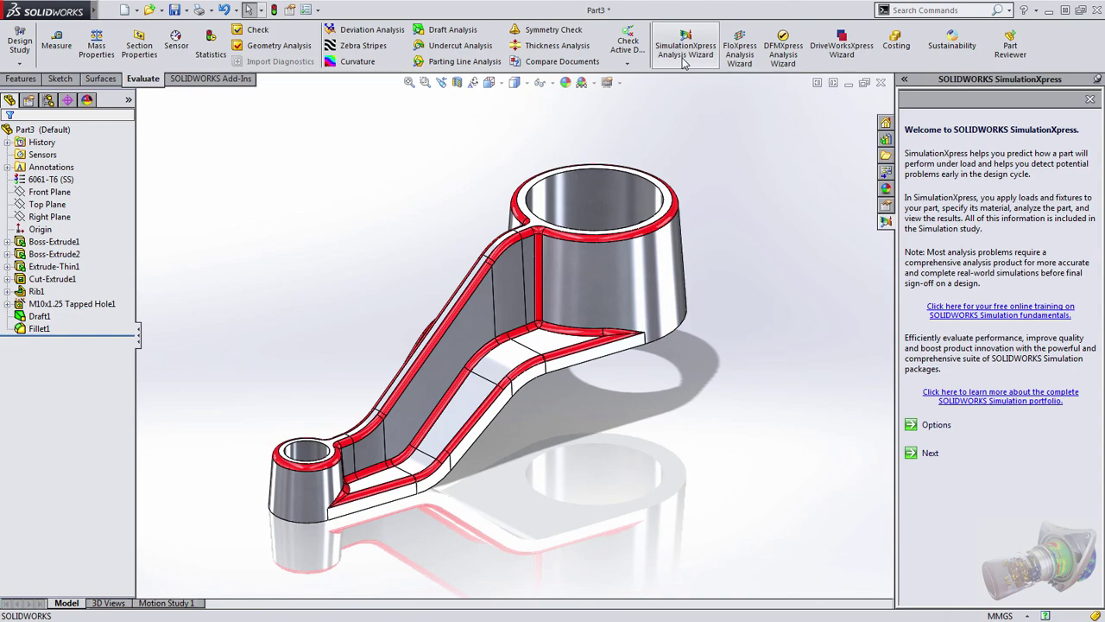
click(931, 454)
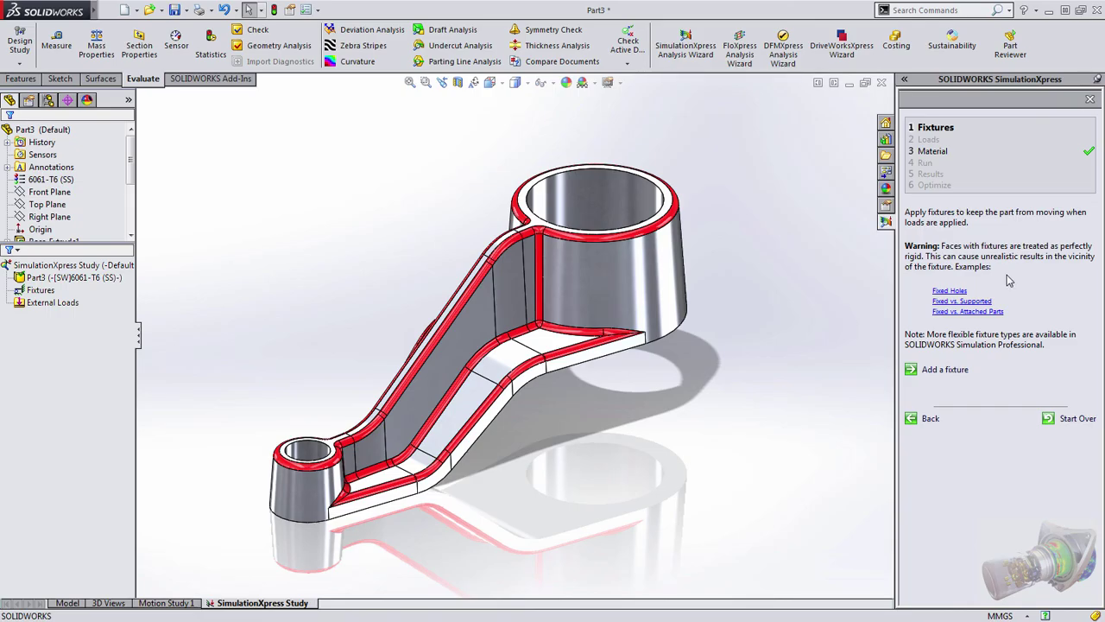
click(944, 370)
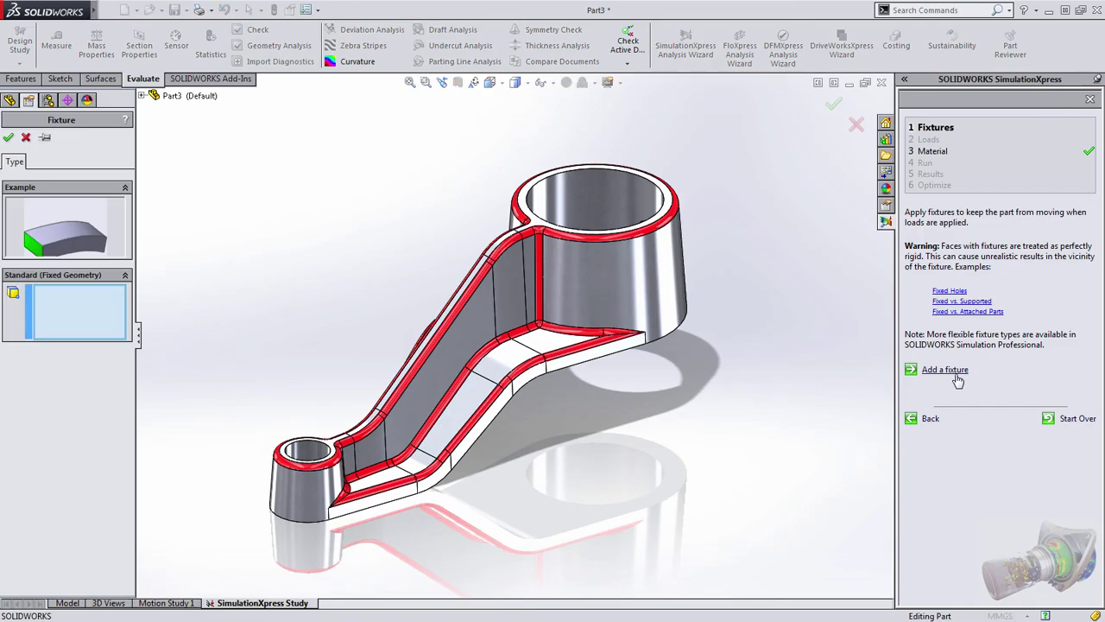
click(603, 202)
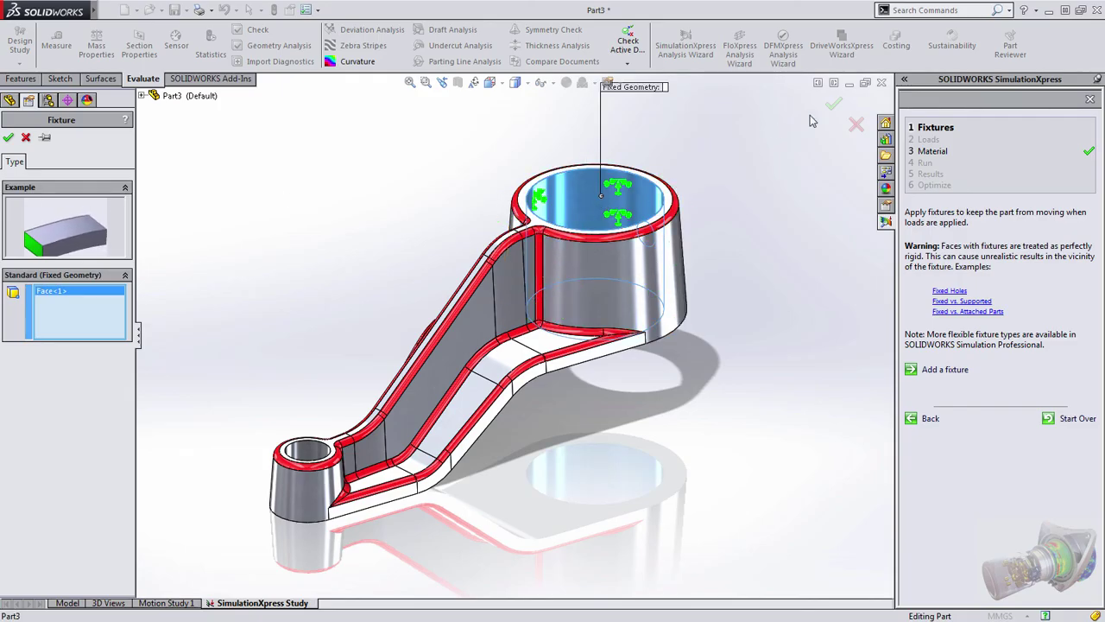
click(833, 104)
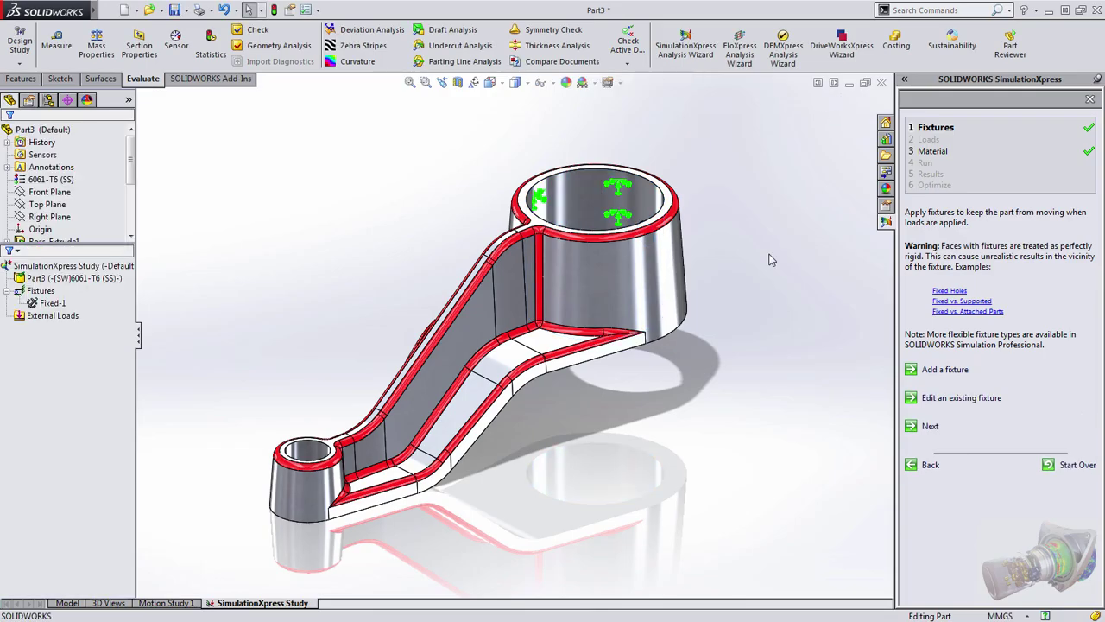
Add a force load on the small boss's bore face
click(931, 428)
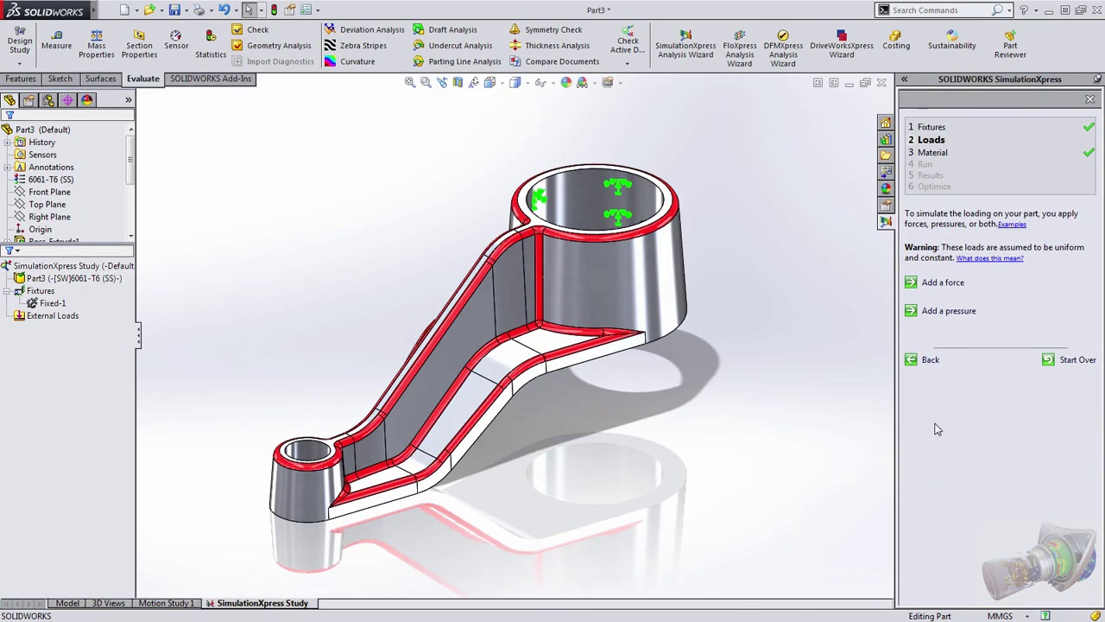
click(943, 284)
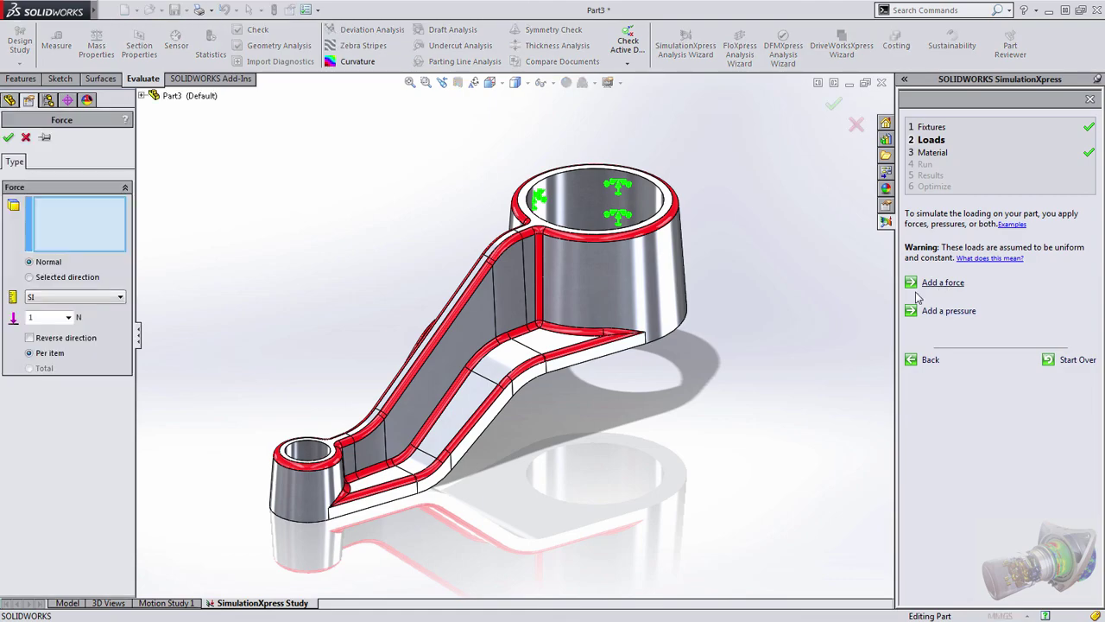
click(431, 438)
scroll(216, 499, down, 5)
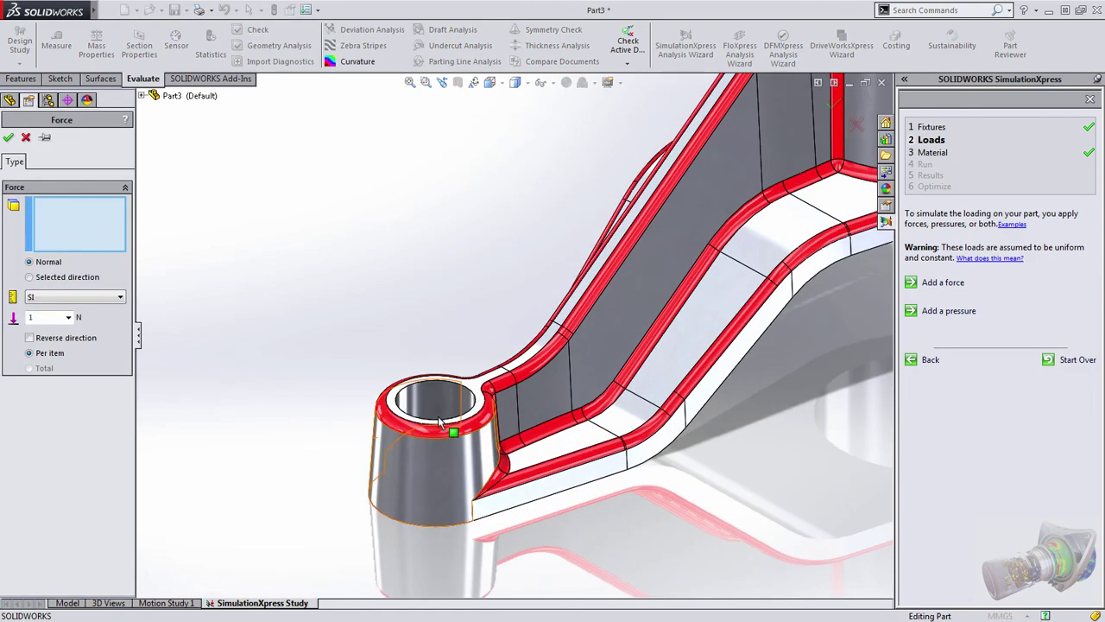
click(445, 409)
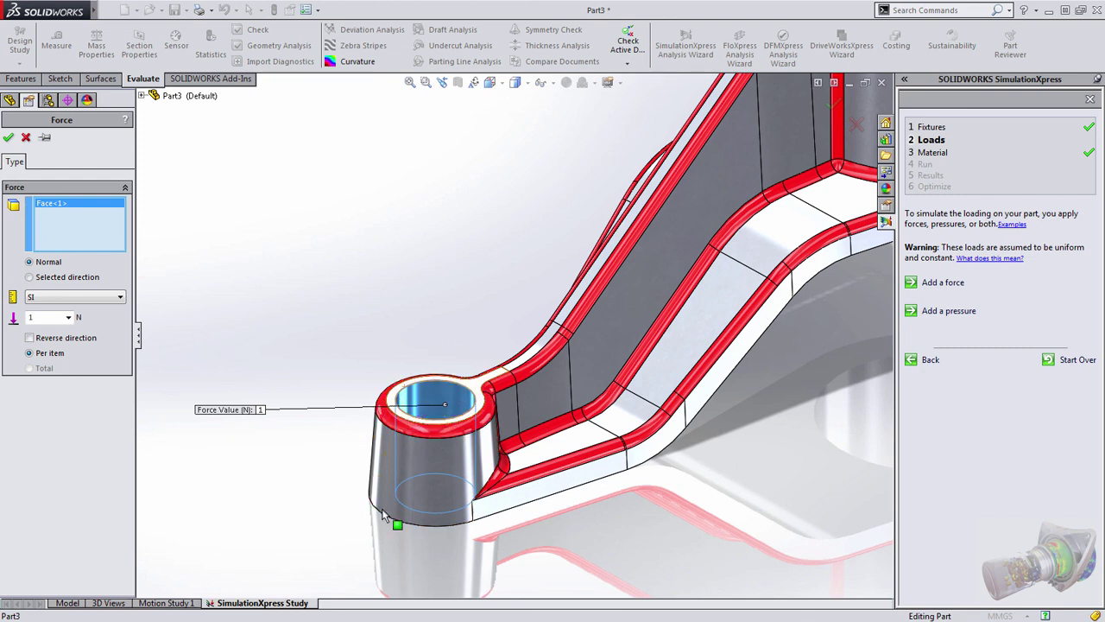
scroll(309, 381, up, 2)
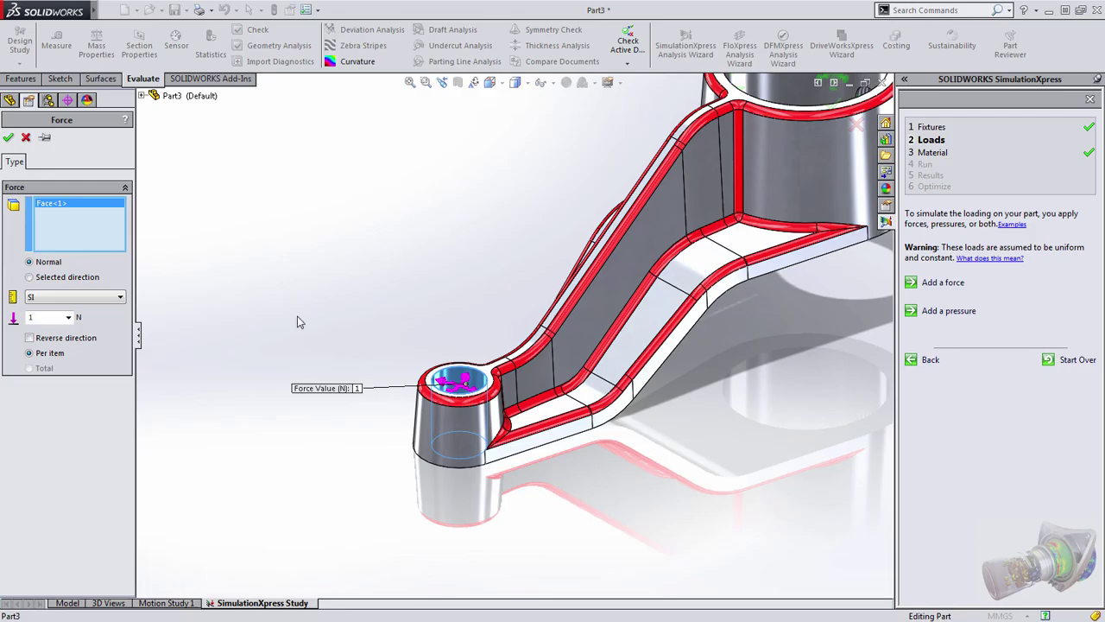
Direct the force normal to Top Plane, reversed downward, at 1000 N, then continue to Material
click(73, 284)
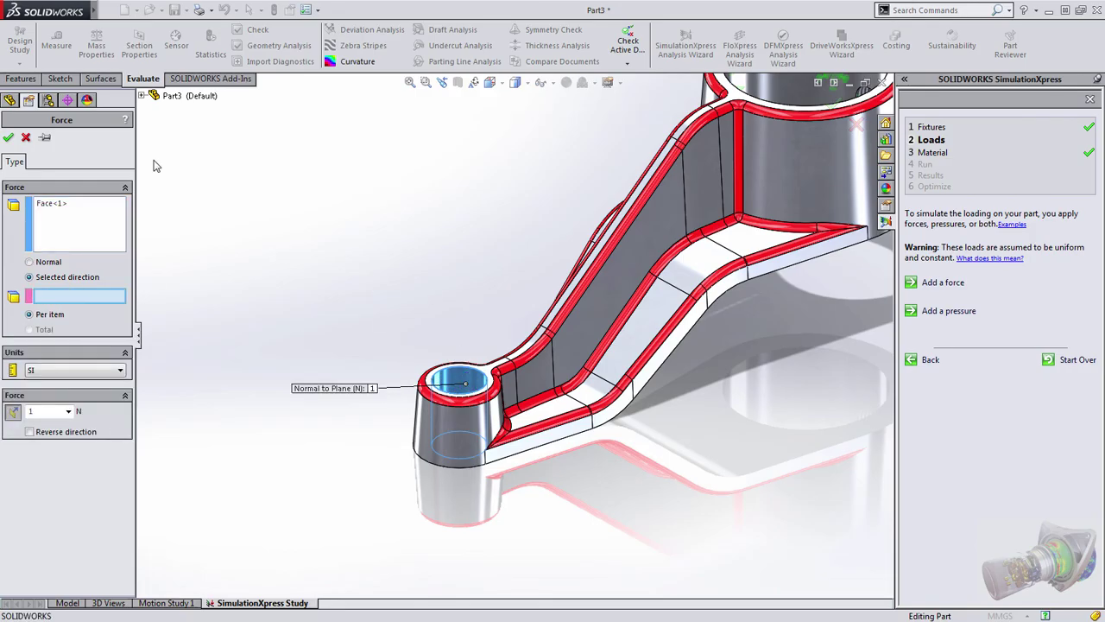
click(142, 95)
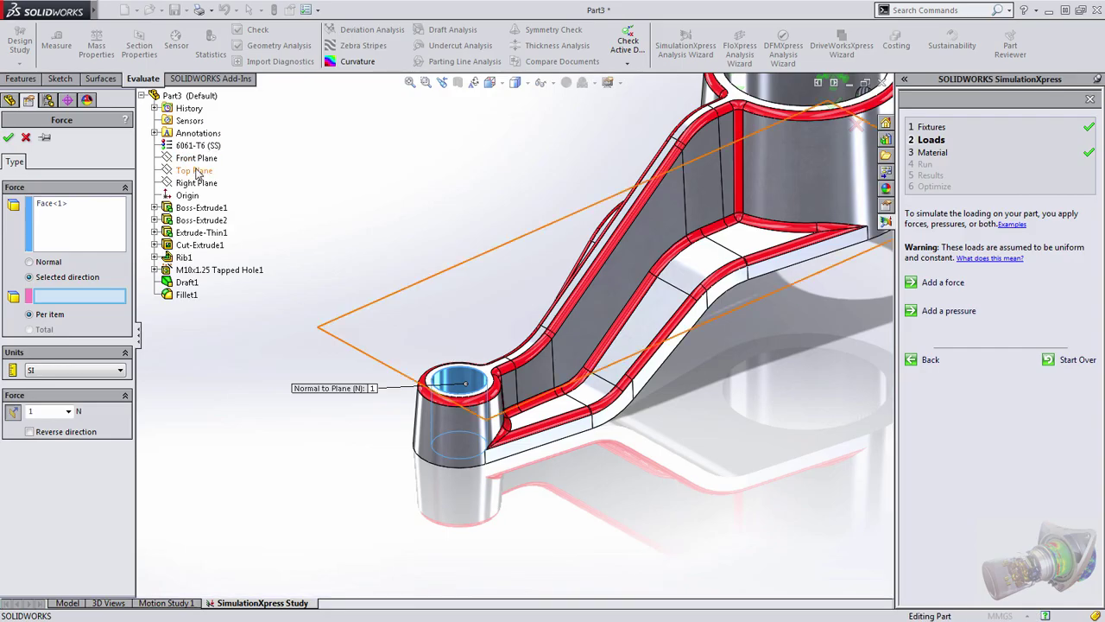
click(196, 170)
middle_drag(439, 300, 423, 273)
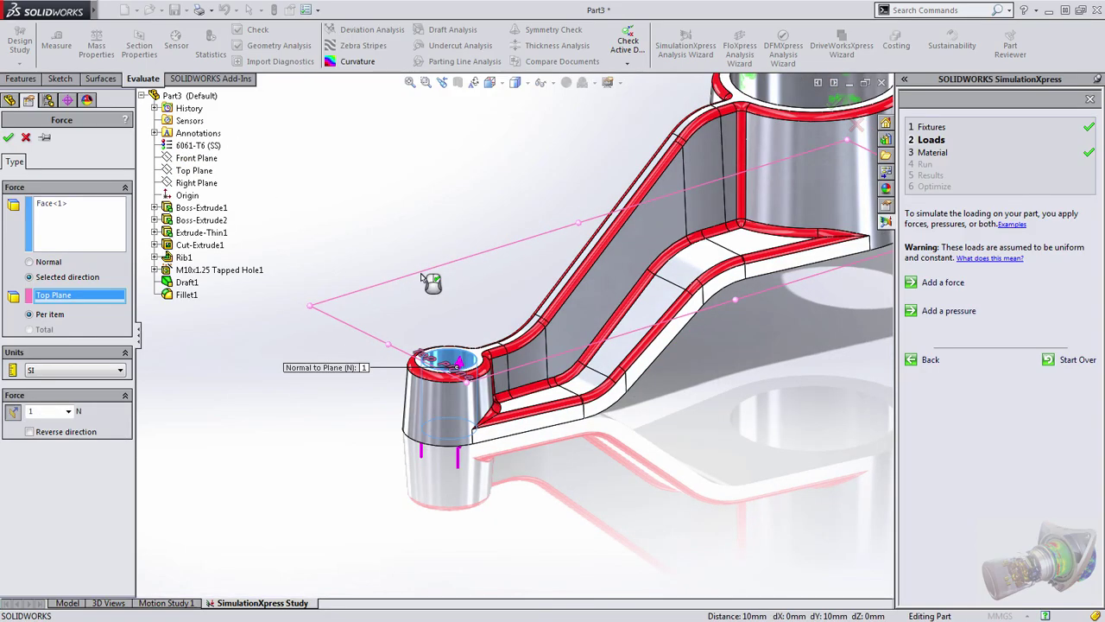
click(30, 432)
double_click(53, 412)
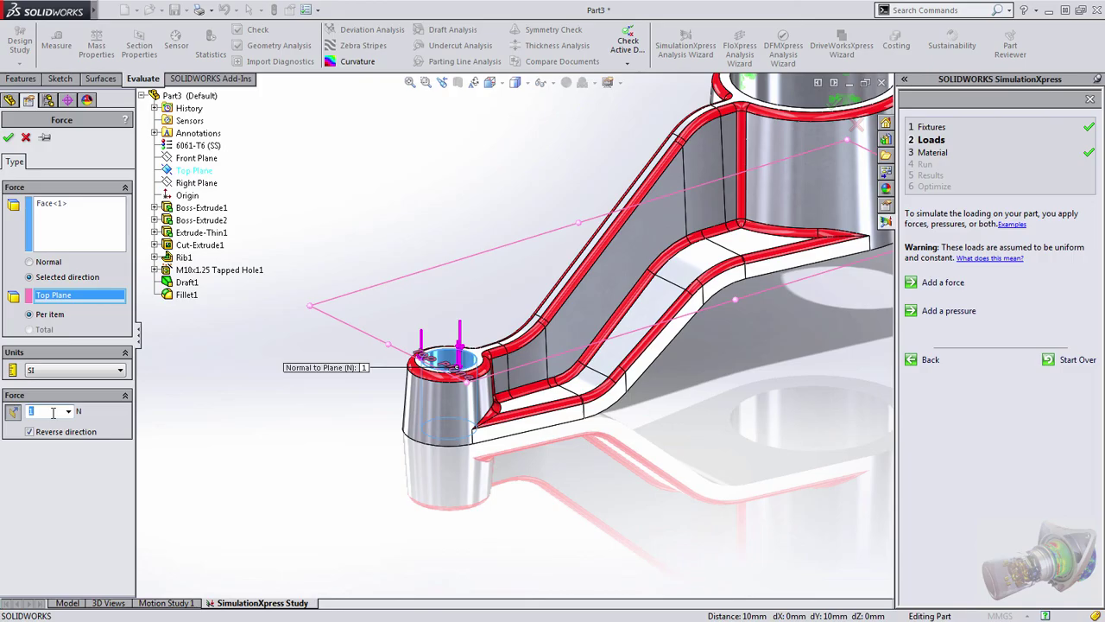
text(1000)
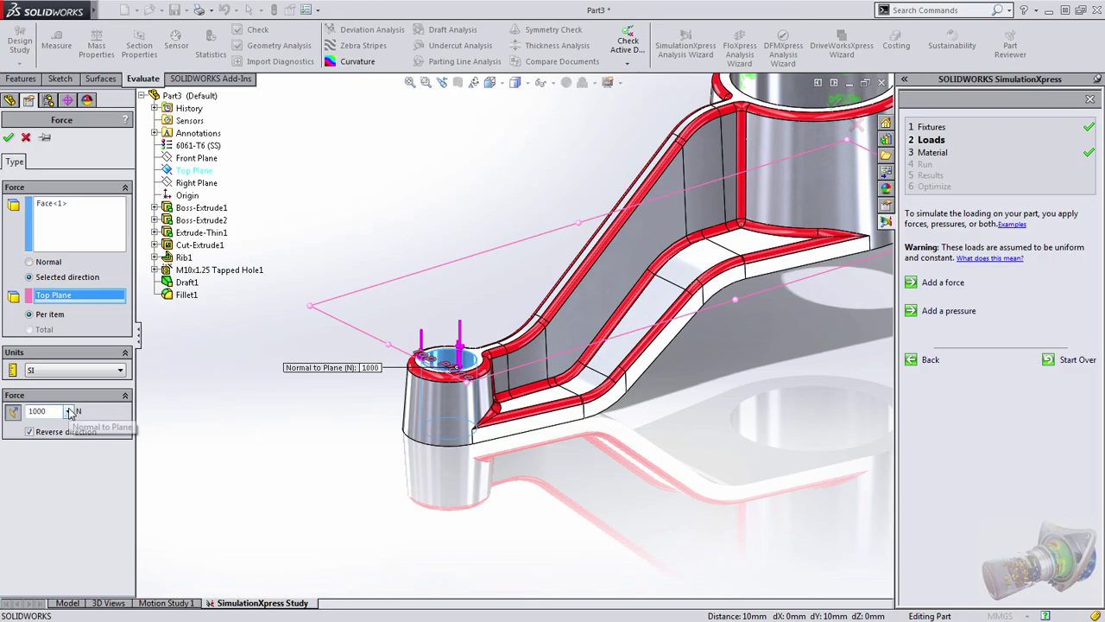
click(7, 137)
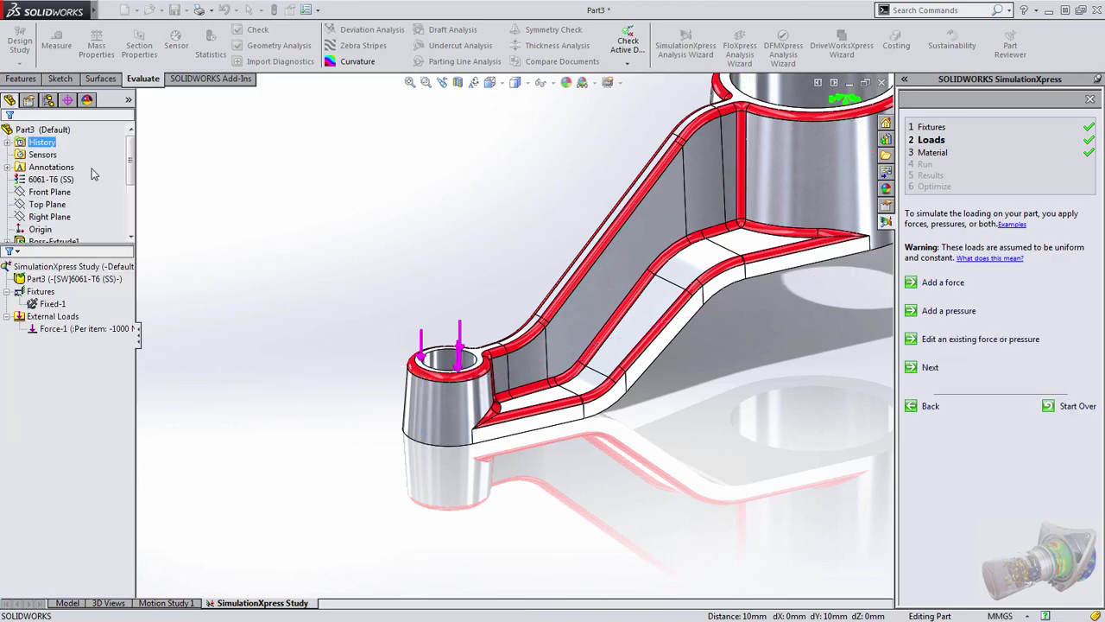
click(928, 367)
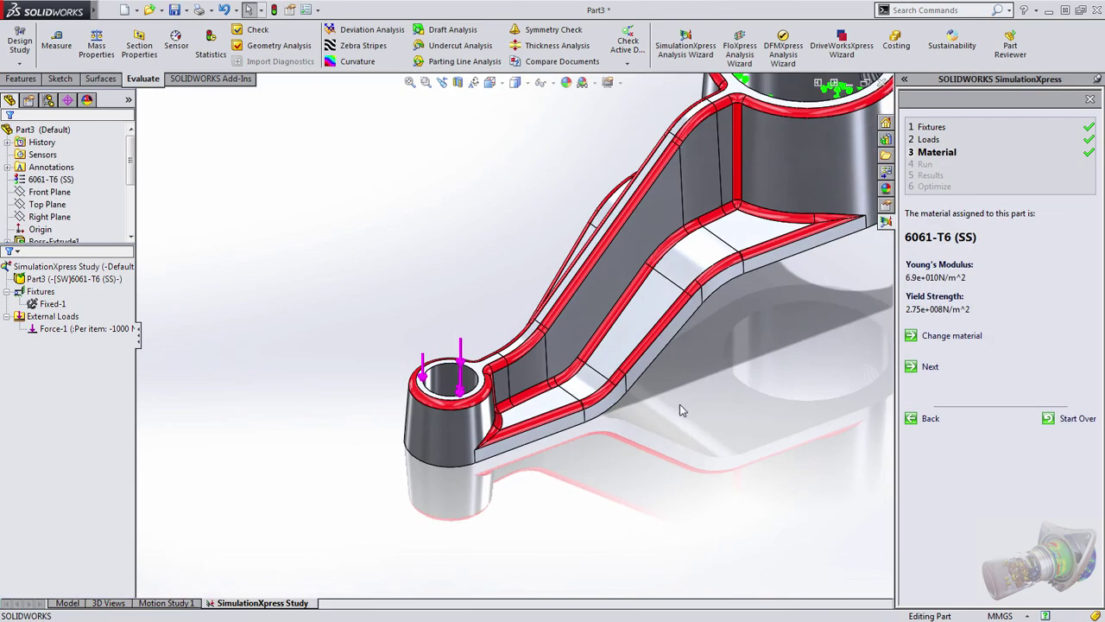
Keep 6061-T6, run the simulation and accept the deformation, giving a lowest factor of safety of 4.03055
scroll(604, 424, up, 5)
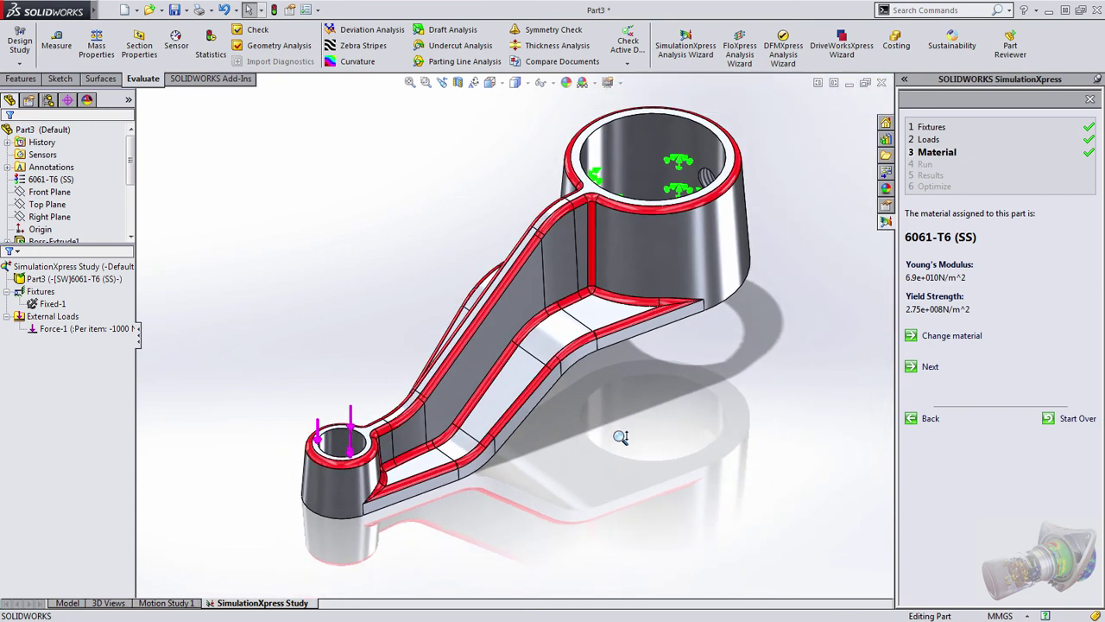
middle_drag(620, 438, 610, 433)
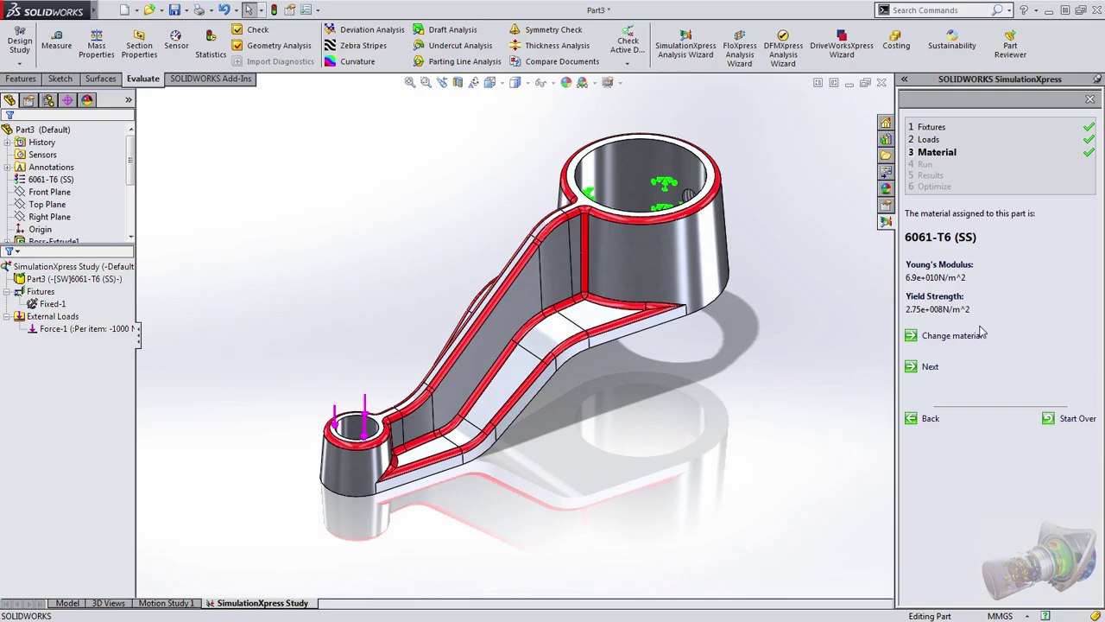
click(929, 369)
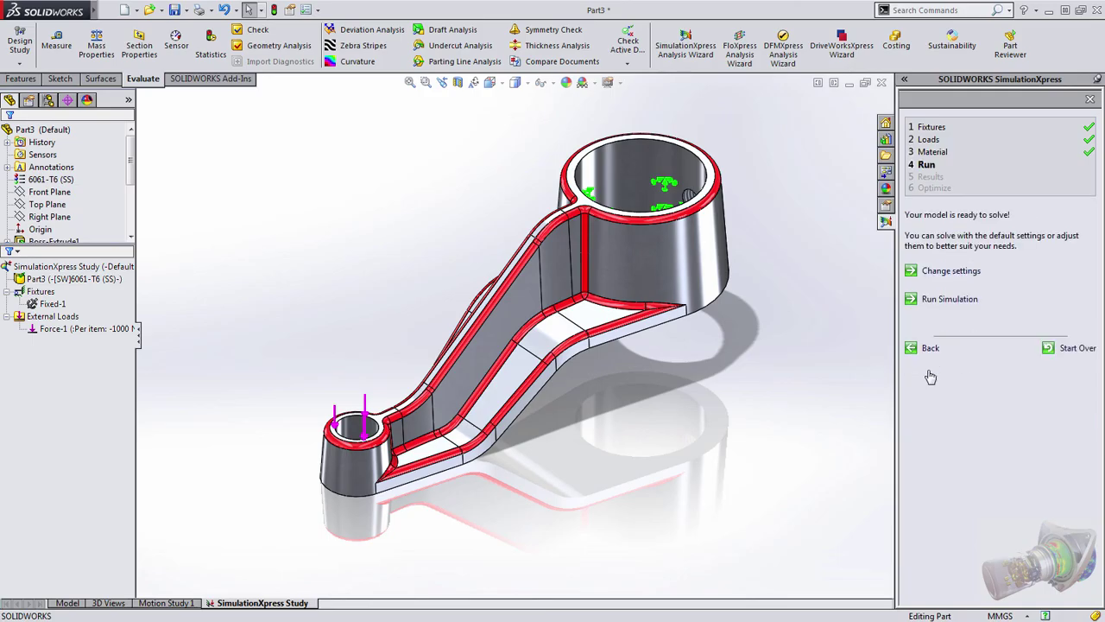
click(945, 302)
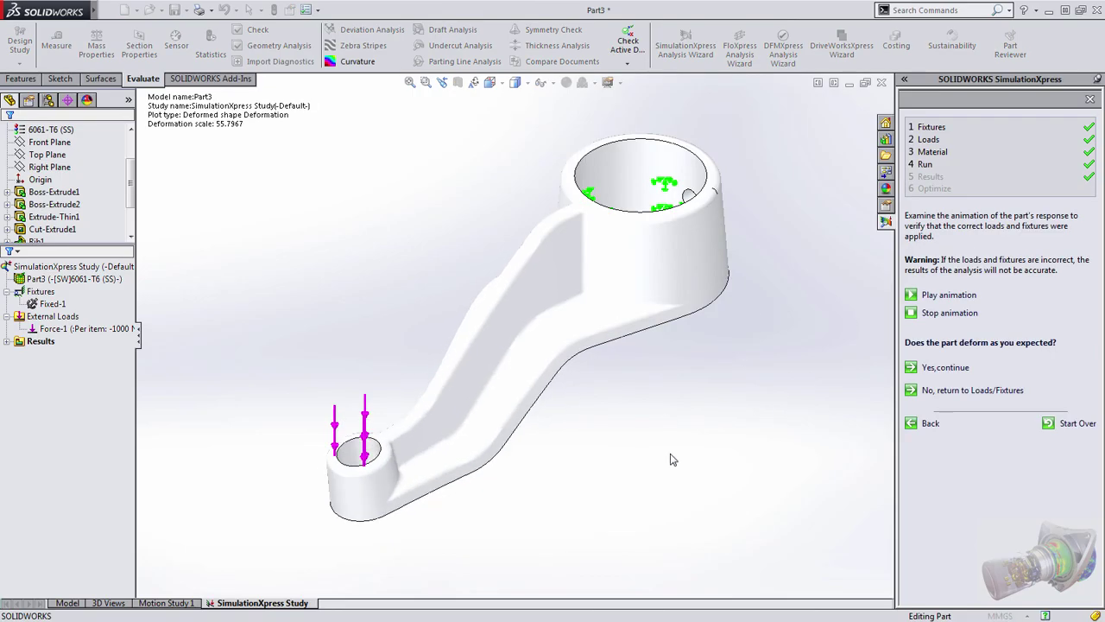
middle_drag(665, 423, 642, 468)
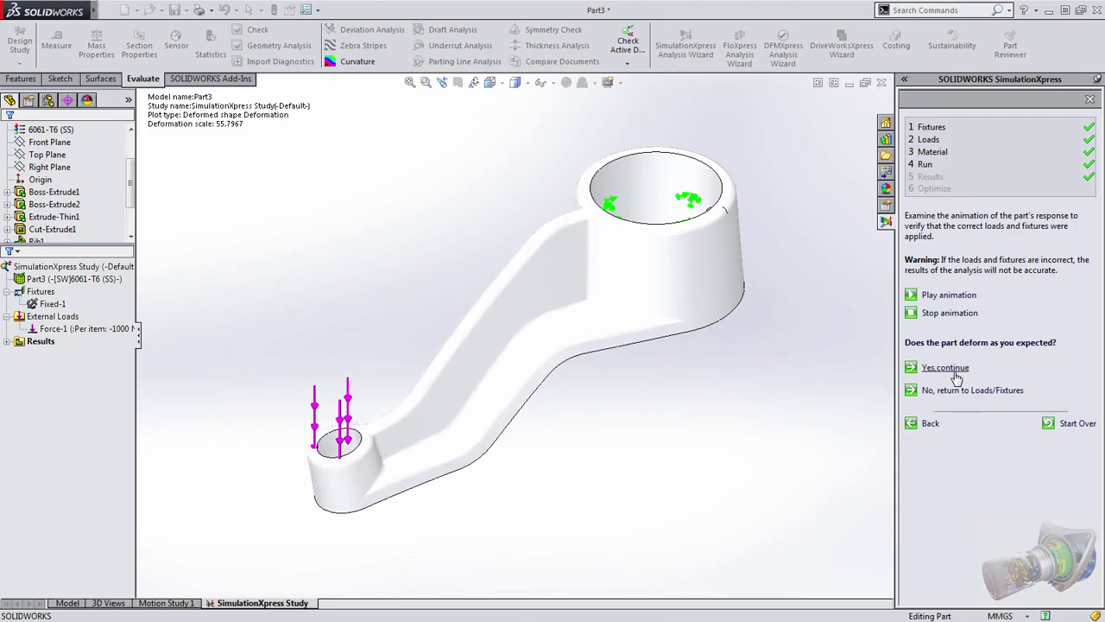
click(956, 374)
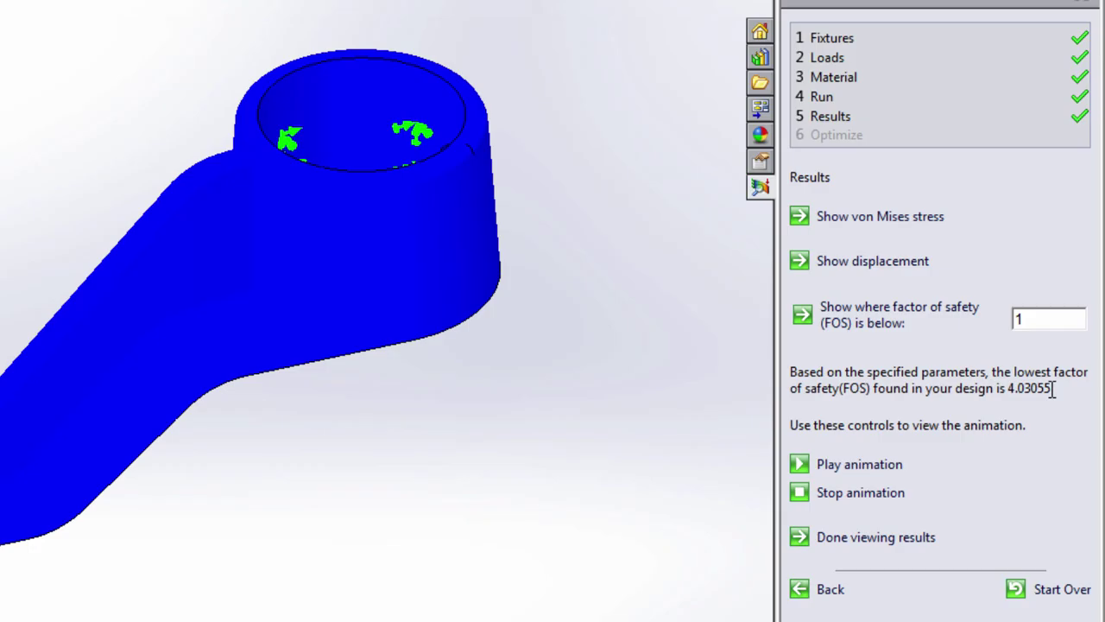
Show regions with factor of safety below 4.5, revealing red on the slanted arm
double_click(1054, 318)
text(4.5)
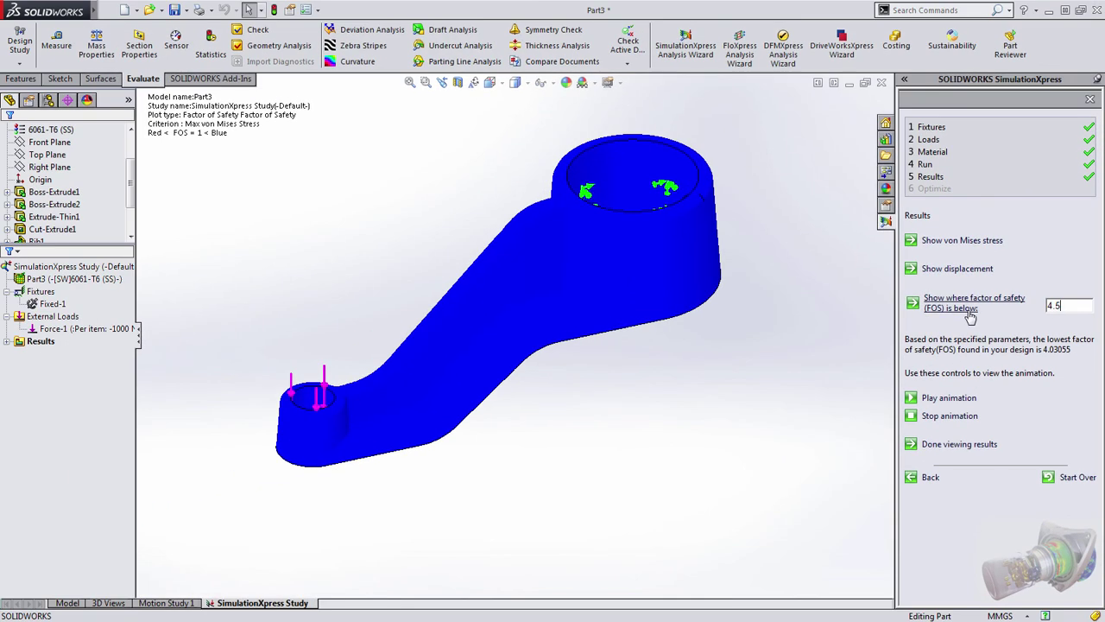
click(970, 313)
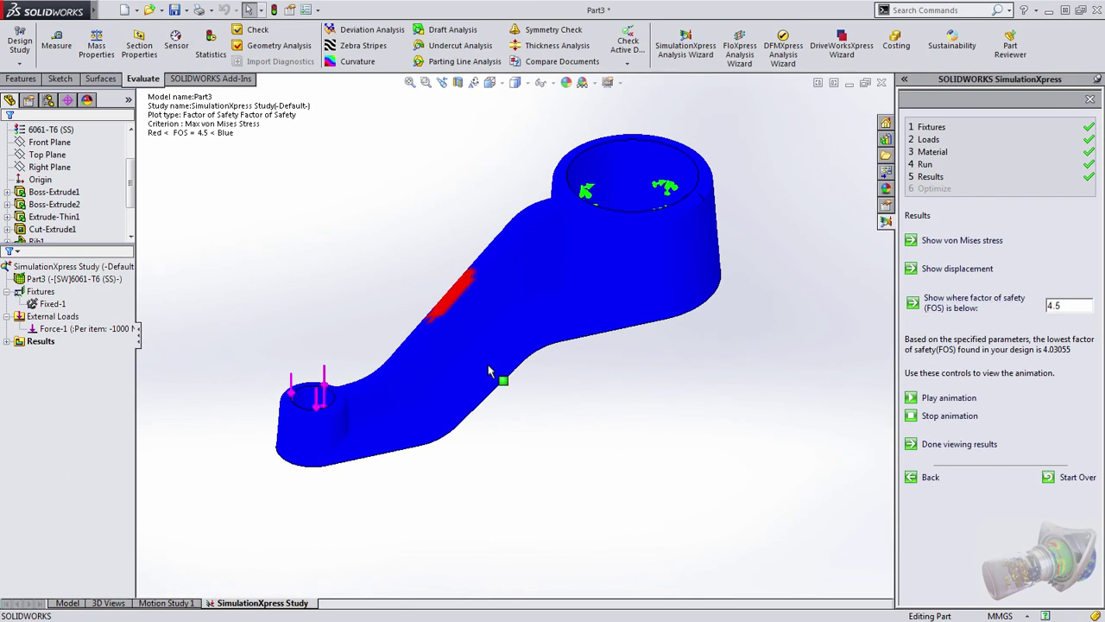
middle_drag(444, 366, 499, 291)
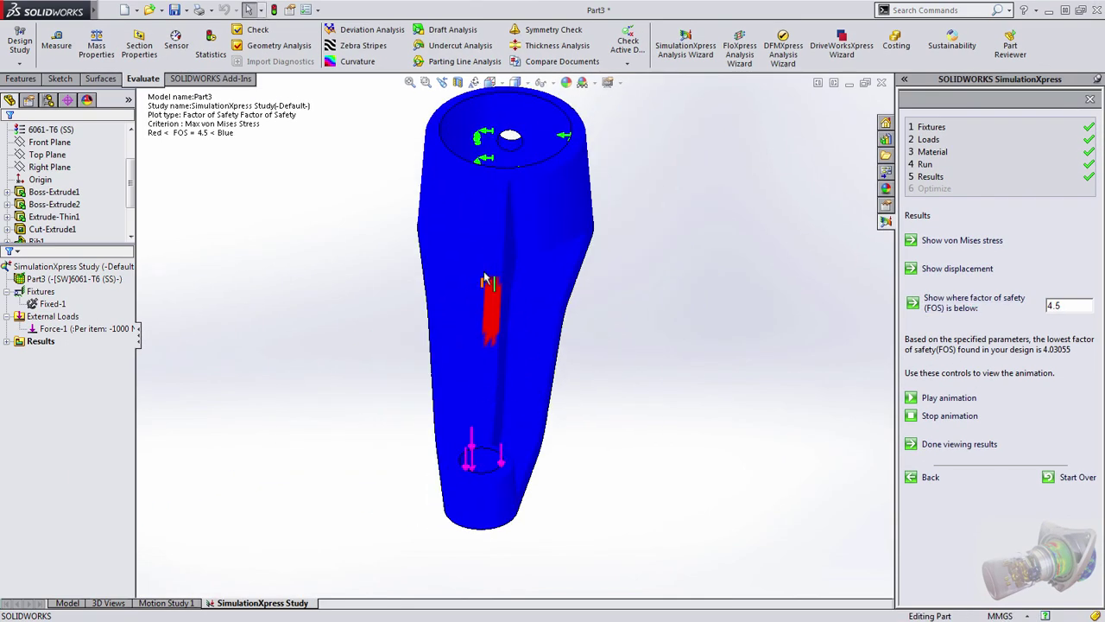
middle_drag(704, 357, 648, 377)
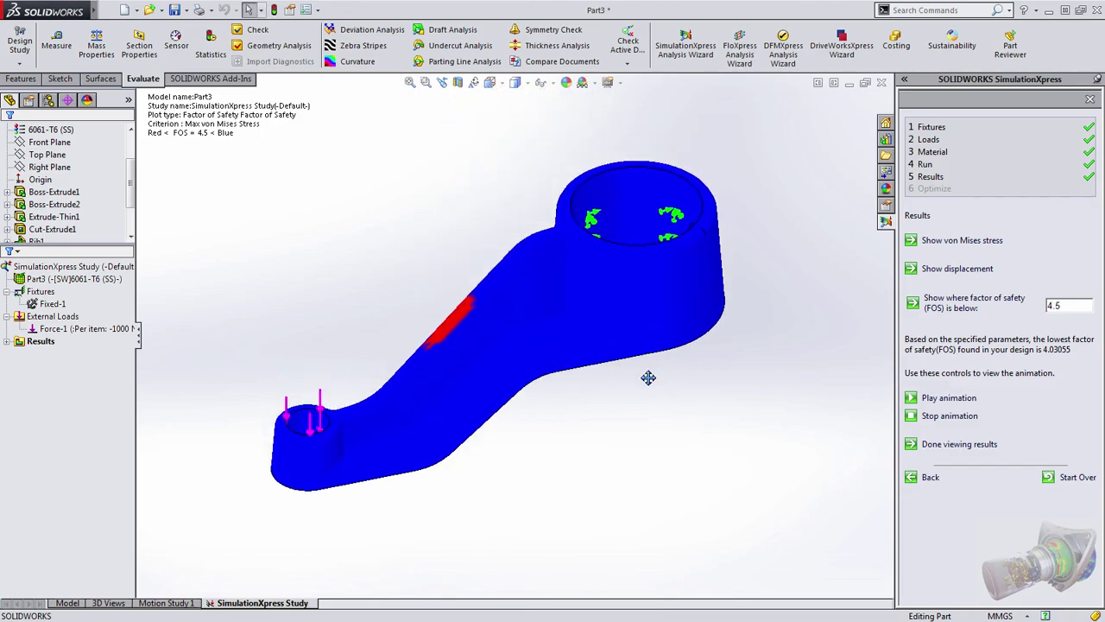
Display the URES displacement plot, peaking at about 0.318 mm at the loaded small boss
click(957, 270)
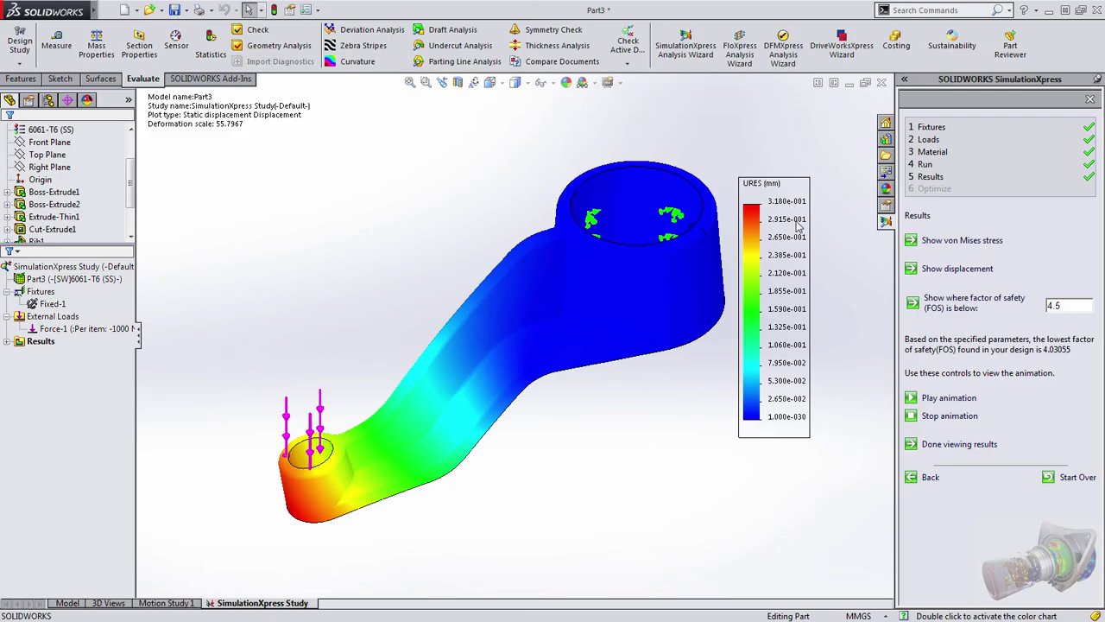
middle_drag(678, 440, 671, 454)
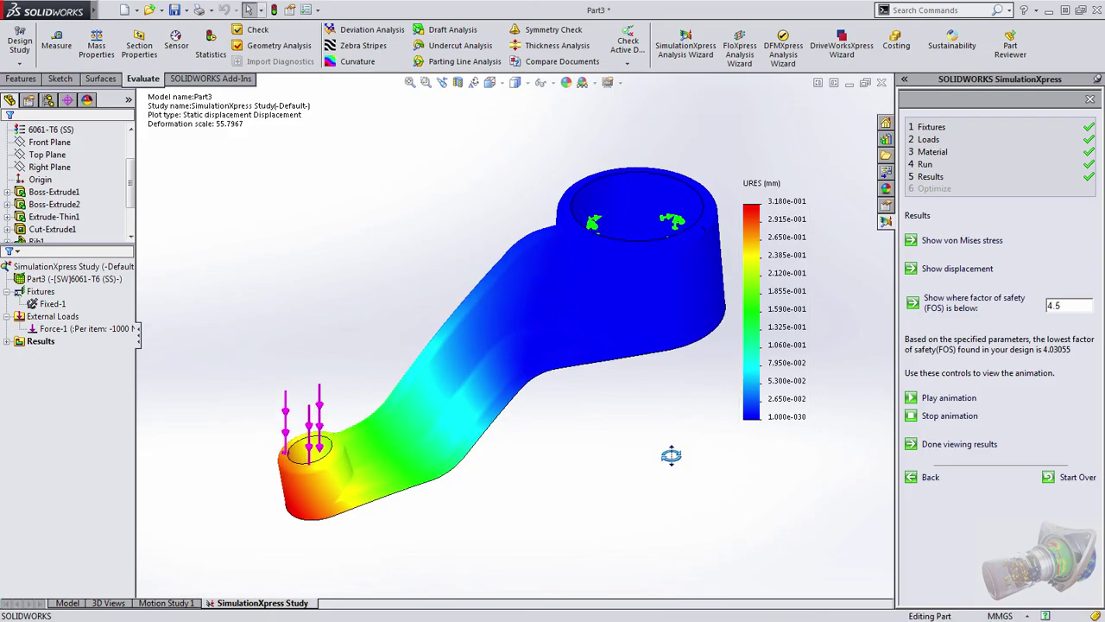